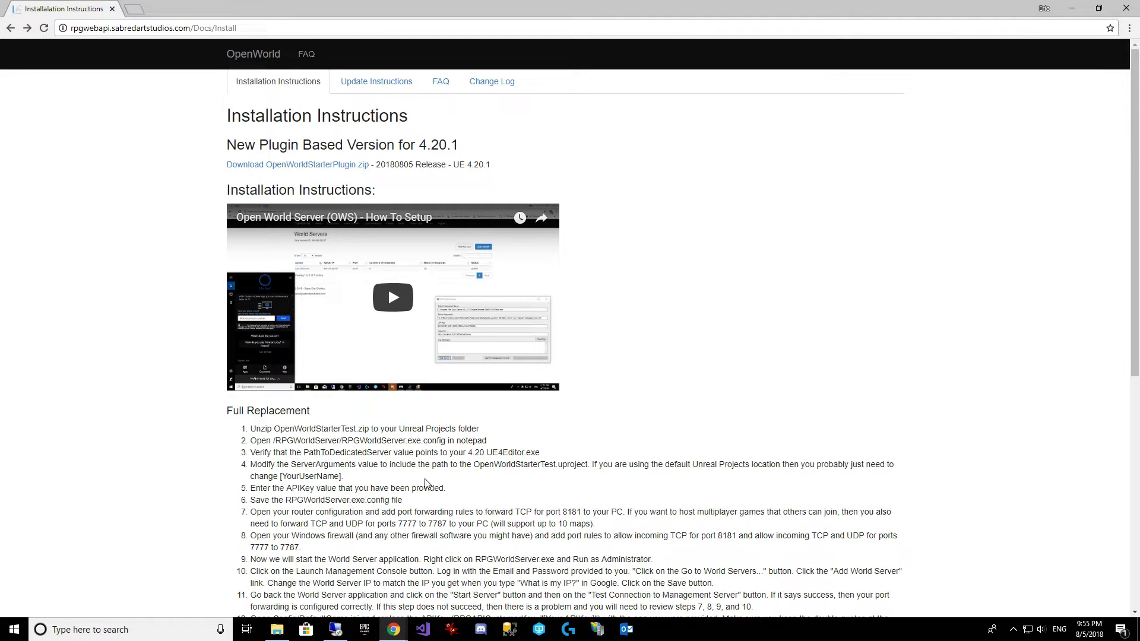
Step: Switch to File Explorer and view the OpenWorldStarterPlugin folder inside OpenWorldStarterPlugin20180805.zip in C:\OWS\LetsMakeAnMMO
{"action": "mouse_move", "coordinate": [277, 628]}
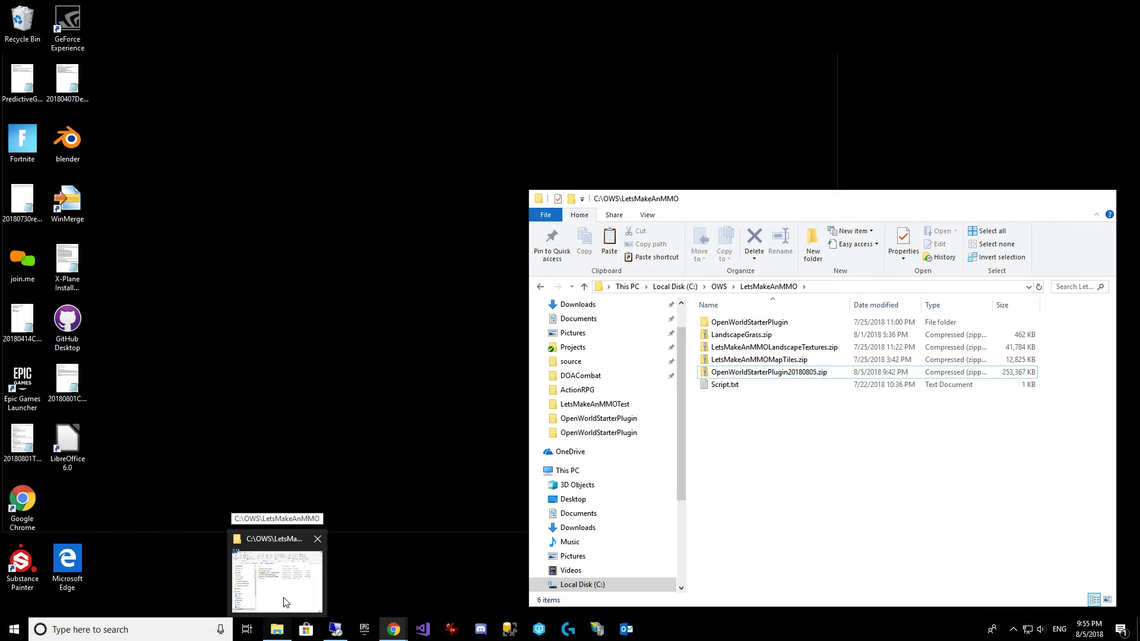
{"action": "left_click", "coordinate": [285, 603]}
{"action": "double_click", "coordinate": [784, 373]}
{"action": "double_click", "coordinate": [745, 336]}
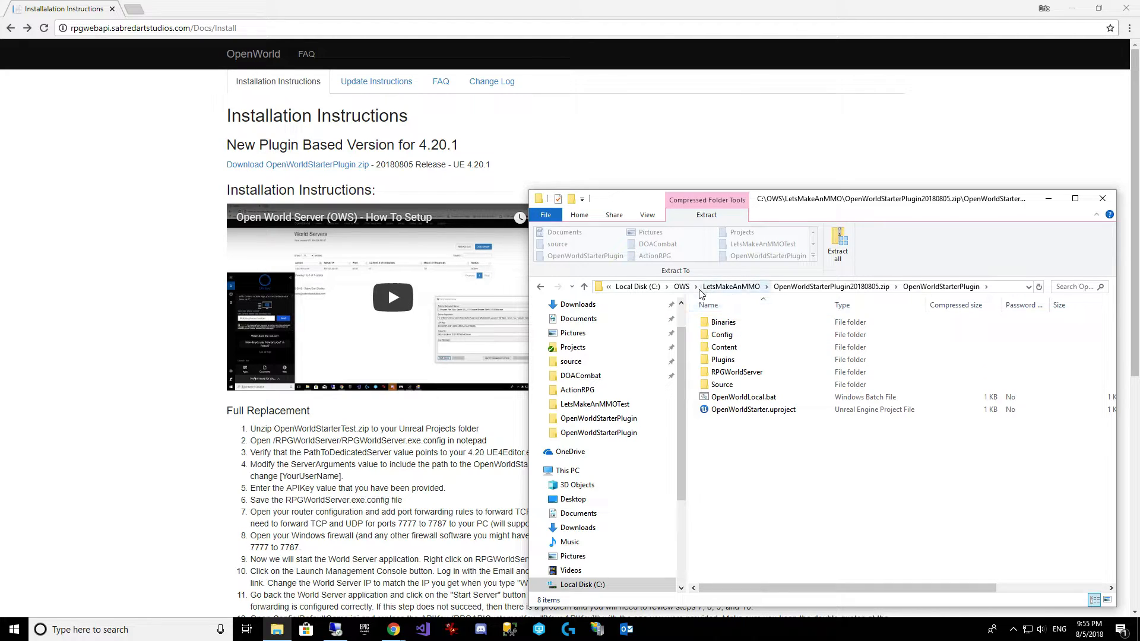
Step: Delete the old OWSPlugin folder from the Plugins folder of the extracted OpenWorldStarterPlugin project in LetsMakeAnMMO
{"action": "left_click", "coordinate": [731, 286]}
{"action": "double_click", "coordinate": [753, 323]}
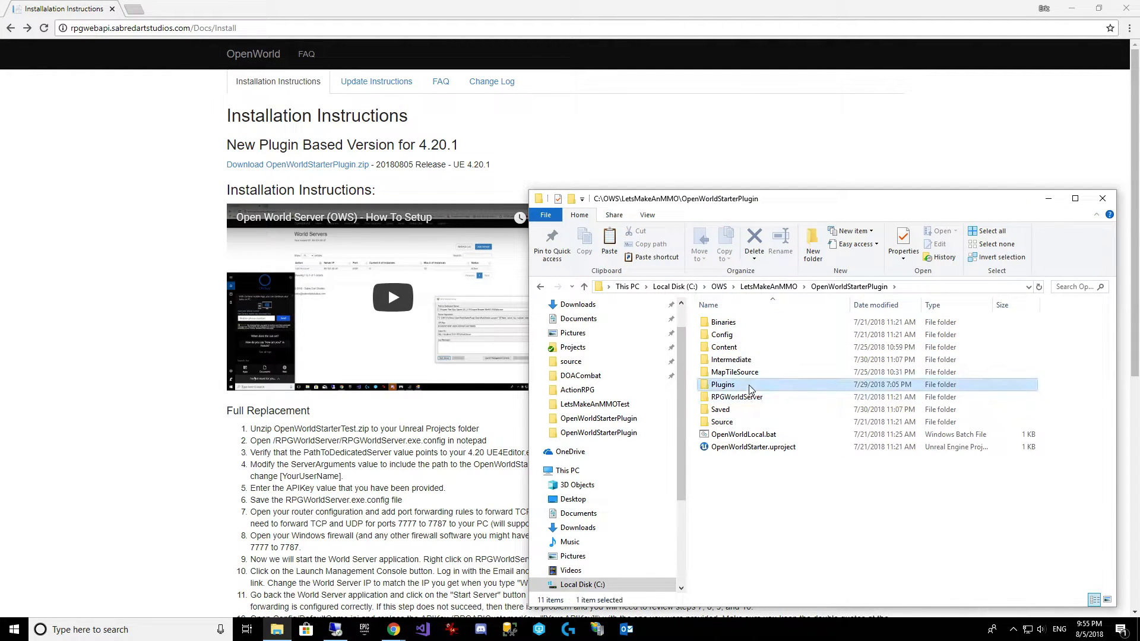
{"action": "double_click", "coordinate": [749, 385]}
{"action": "left_click", "coordinate": [741, 323]}
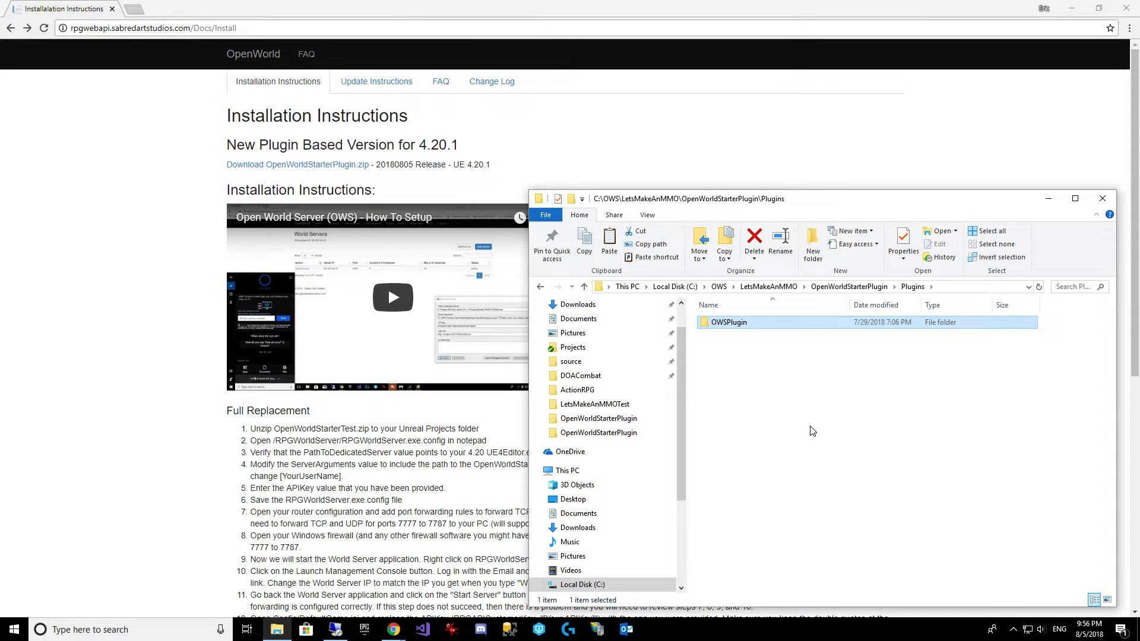
{"action": "key", "text": "Delete"}
Step: Copy the OWSPlugin folder from OpenWorldStarterPlugin\Plugins inside OpenWorldStarterPlugin20180805.zip
{"action": "left_click", "coordinate": [720, 287]}
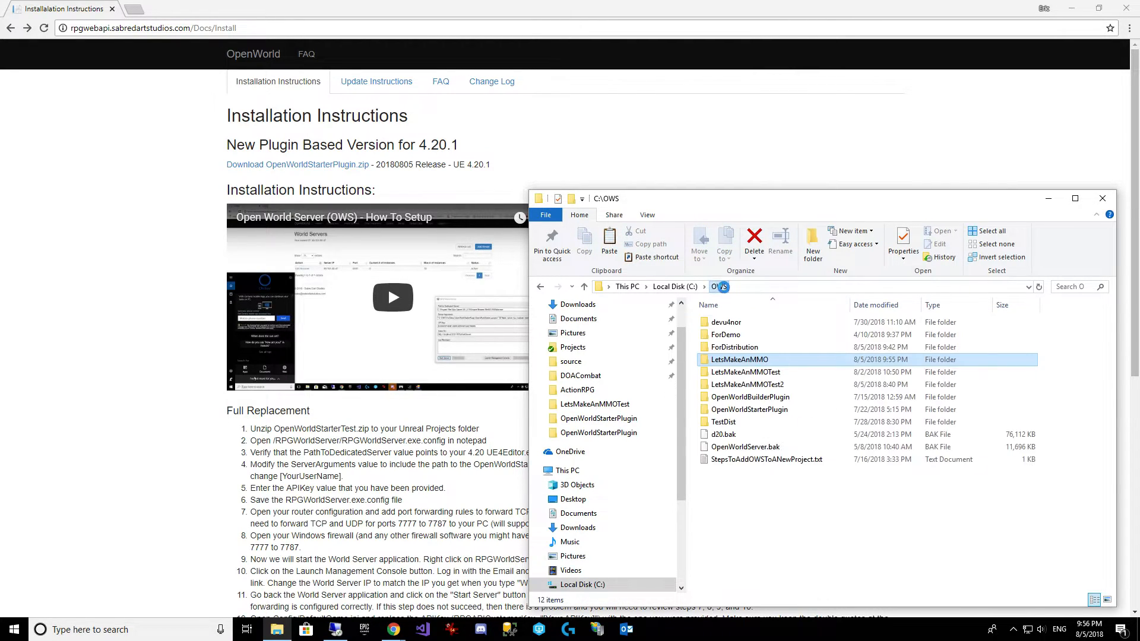
{"action": "double_click", "coordinate": [784, 363]}
{"action": "left_click", "coordinate": [784, 365]}
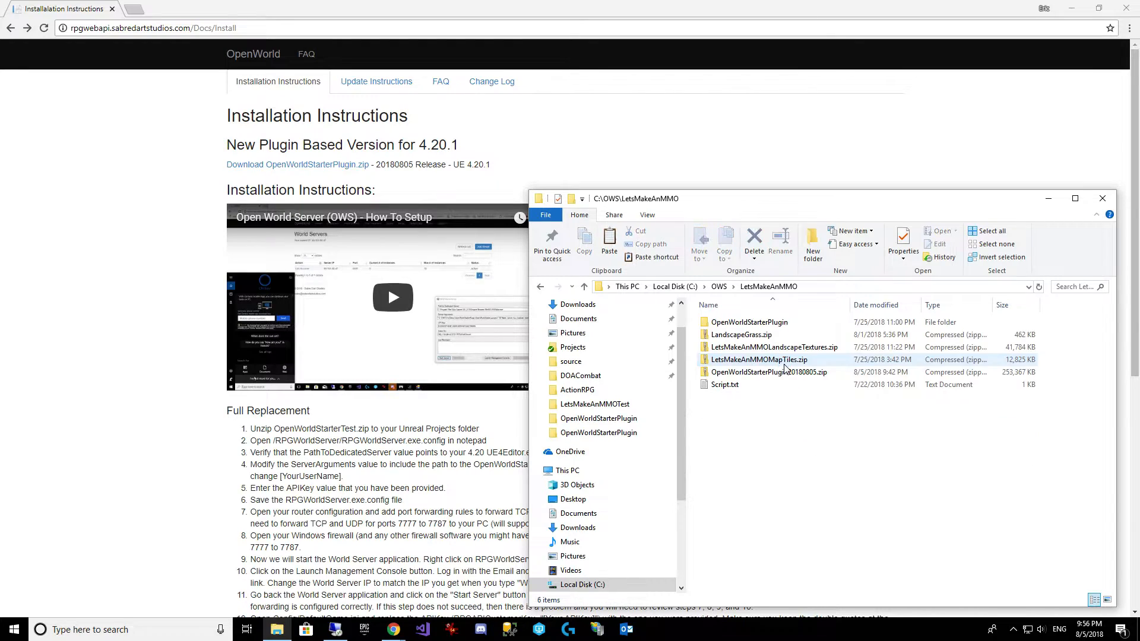
{"action": "double_click", "coordinate": [765, 372]}
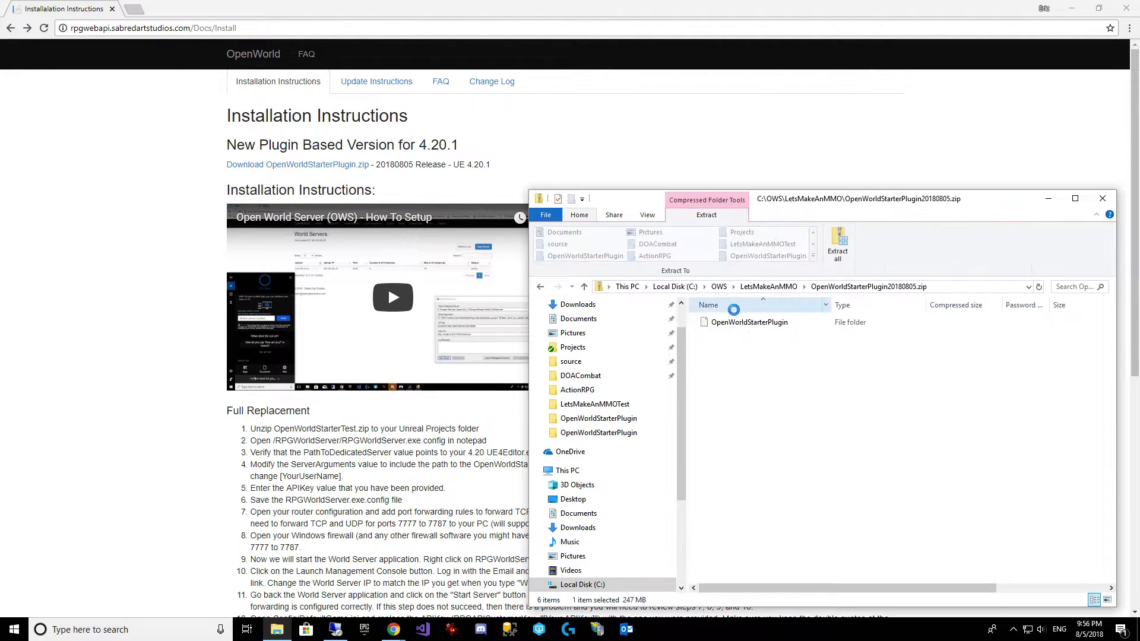
{"action": "double_click", "coordinate": [736, 322]}
{"action": "double_click", "coordinate": [747, 361]}
{"action": "right_click", "coordinate": [741, 325]}
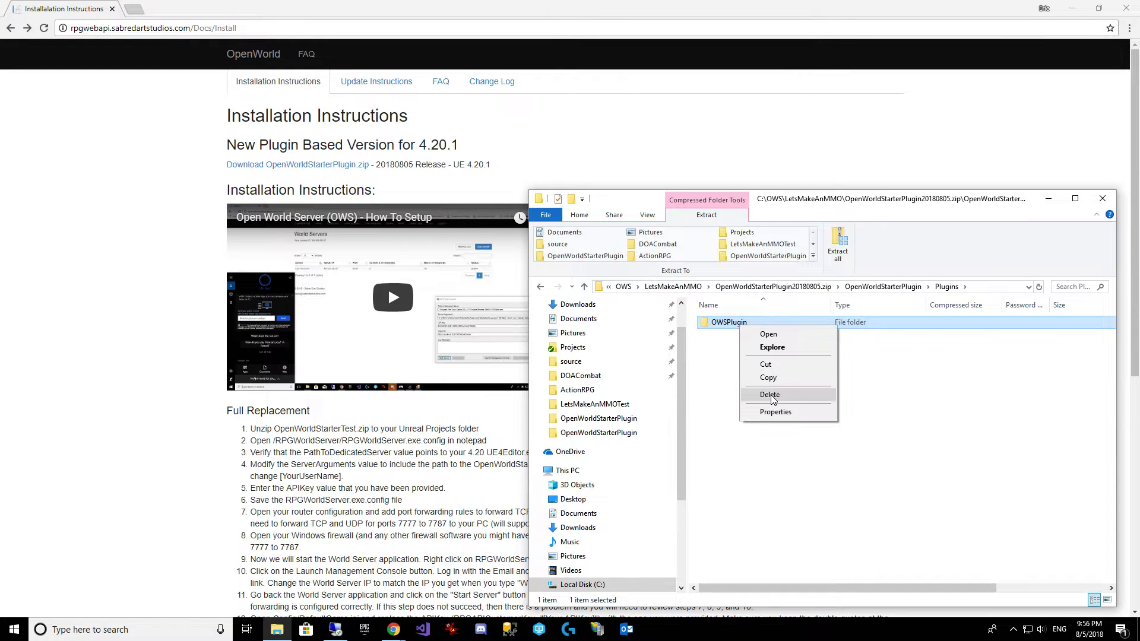
{"action": "left_click", "coordinate": [770, 395]}
Step: Paste the copied OWSPlugin folder into C:\OWS\LetsMakeAnMMO\OpenWorldStarterPlugin\Plugins
{"action": "left_click", "coordinate": [672, 287]}
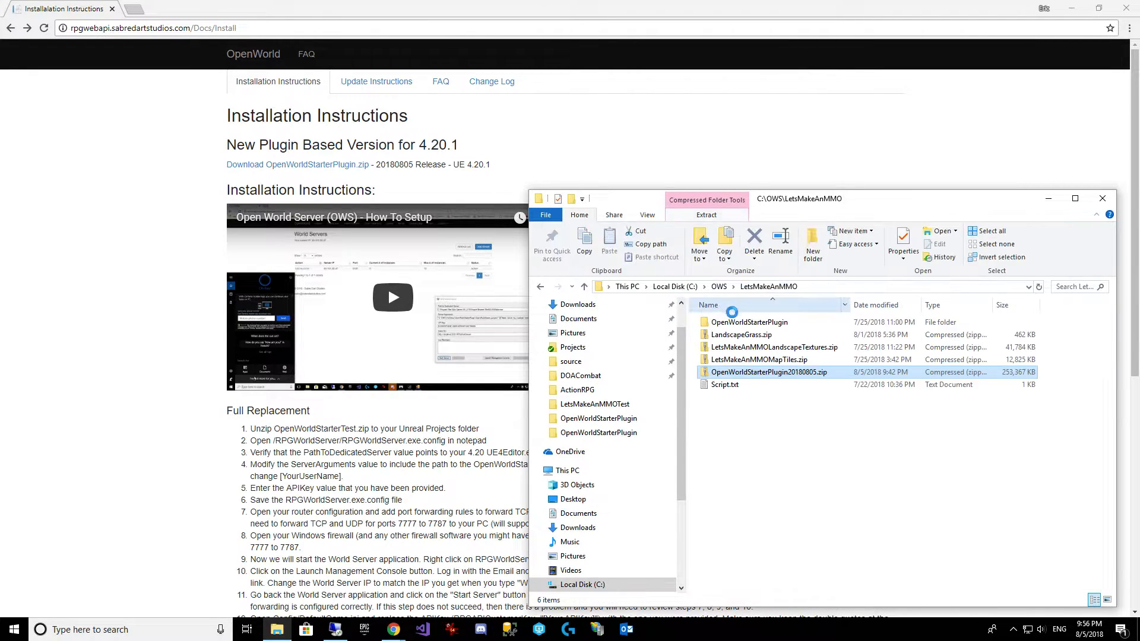
{"action": "double_click", "coordinate": [749, 322]}
{"action": "left_click", "coordinate": [735, 384]}
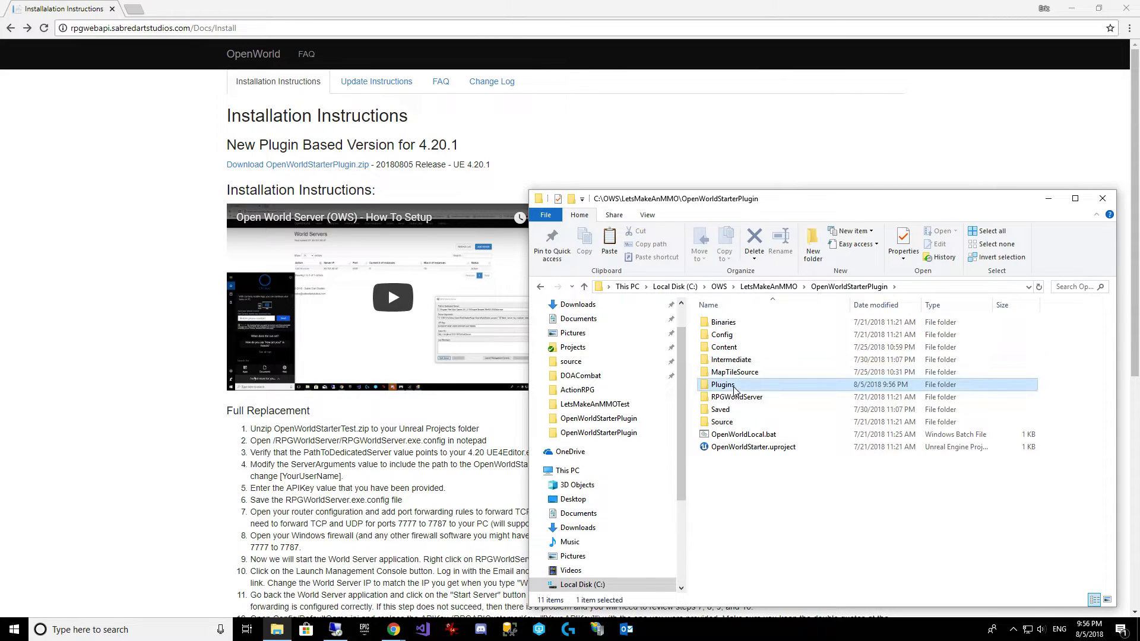
{"action": "double_click", "coordinate": [734, 384]}
{"action": "right_click", "coordinate": [763, 371]}
{"action": "left_click", "coordinate": [833, 233]}
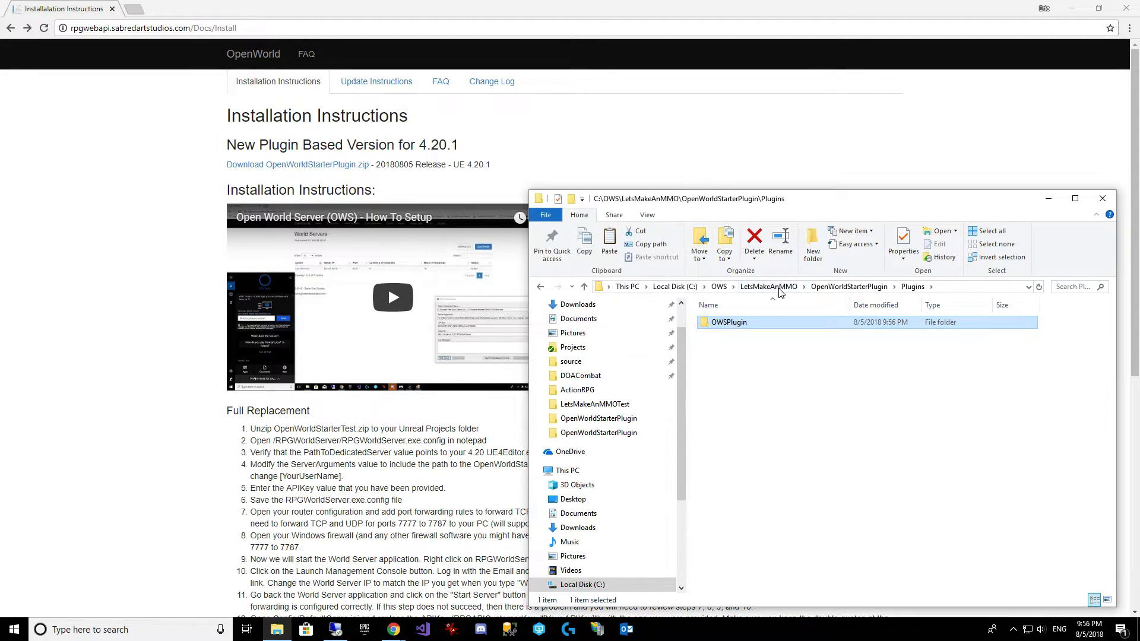
Step: Launch OpenWorldStarter.uproject from the OpenWorldStarterPlugin project folder in the Unreal Editor
{"action": "left_click", "coordinate": [769, 287]}
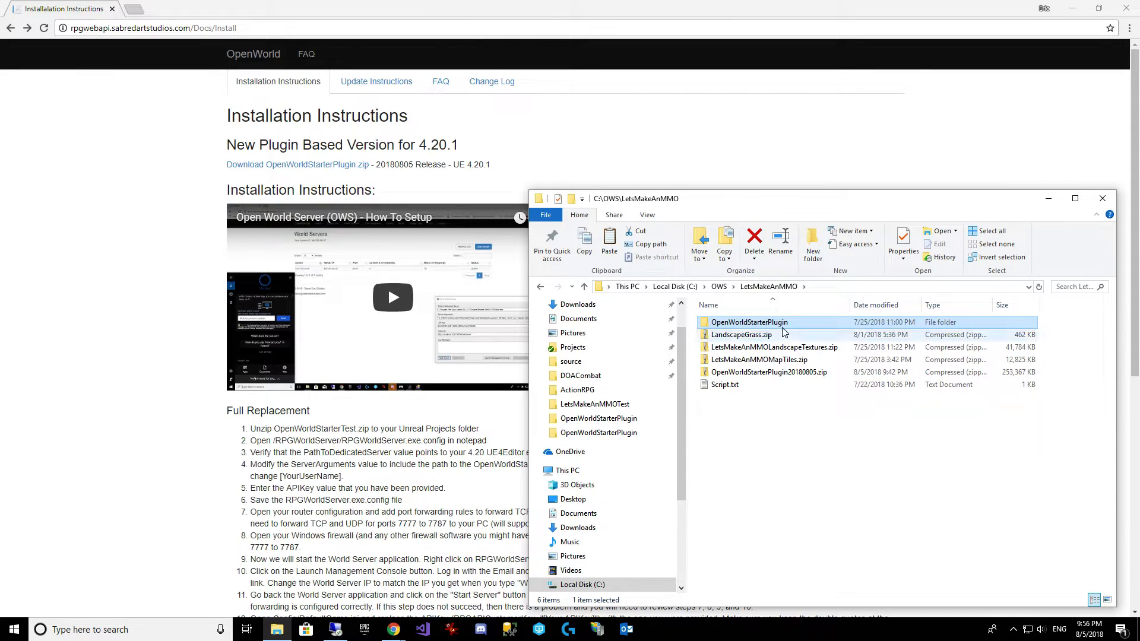
{"action": "double_click", "coordinate": [772, 322]}
{"action": "double_click", "coordinate": [772, 447]}
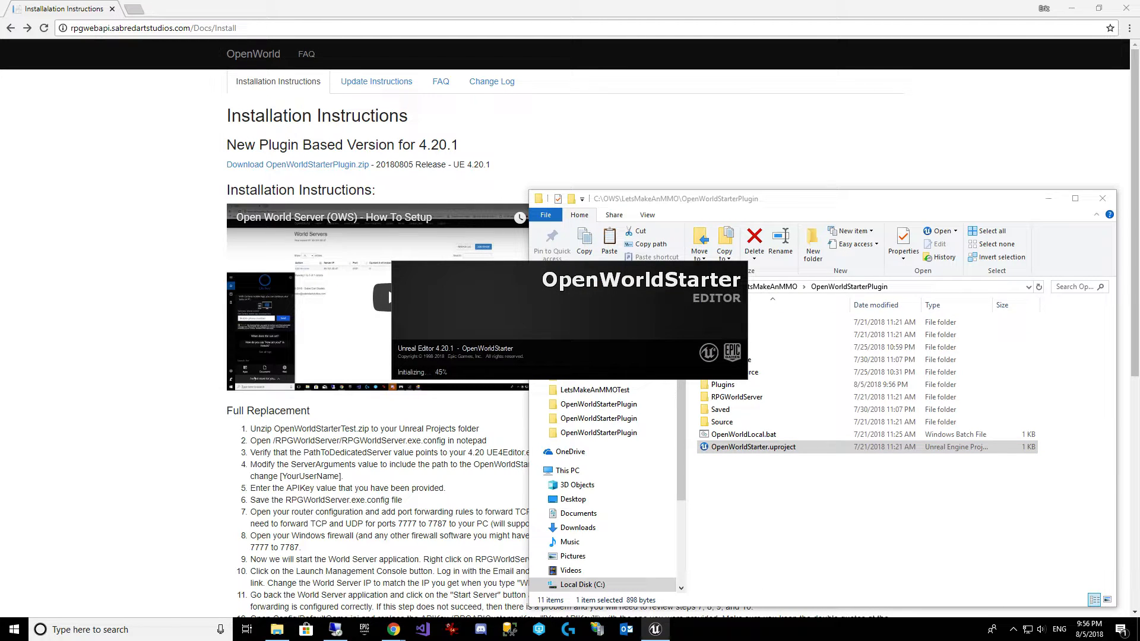
Step: Maximize the Chrome window with the OpenWorld management site and open its Zones page
{"action": "left_click_drag", "start_coordinate": [1139, 35], "coordinate": [673, 81]}
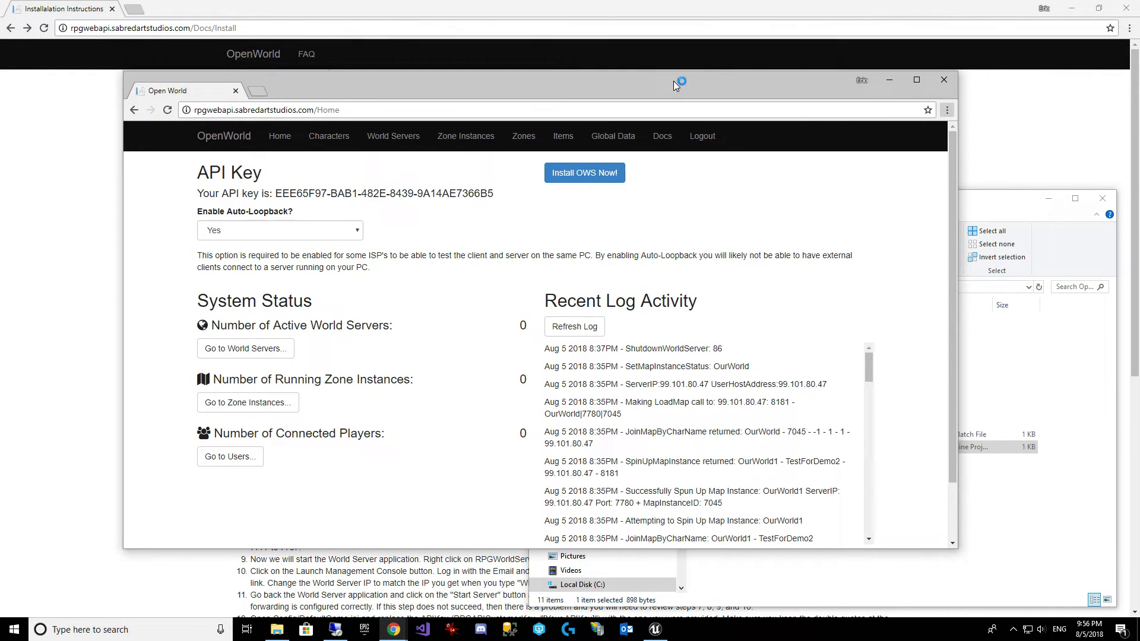
{"action": "left_click", "coordinate": [916, 79]}
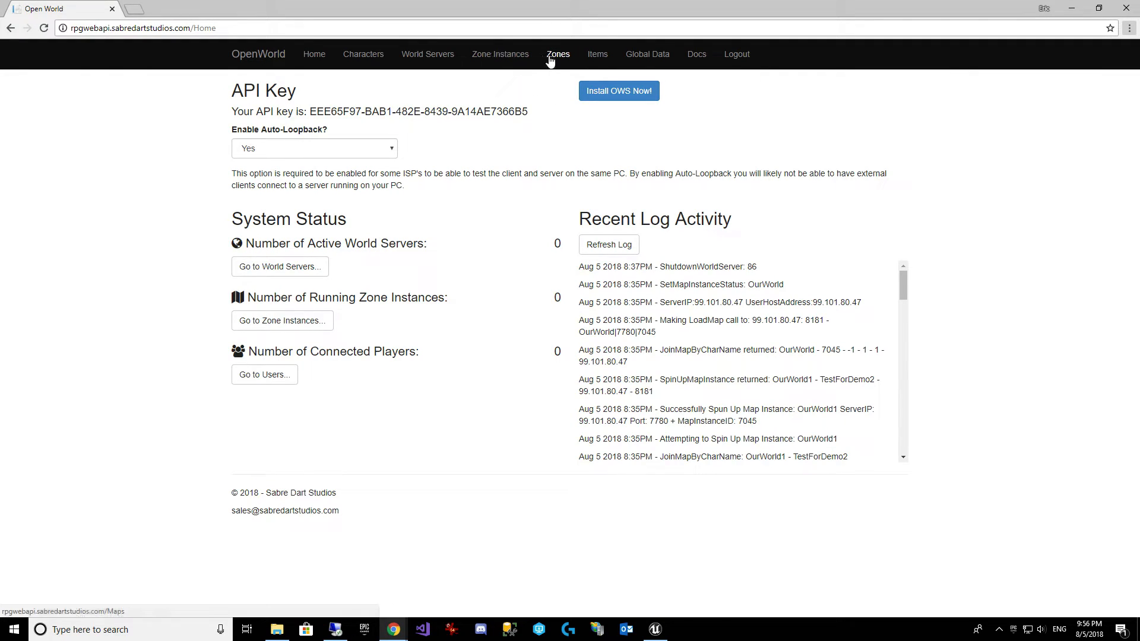
{"action": "left_click", "coordinate": [550, 59]}
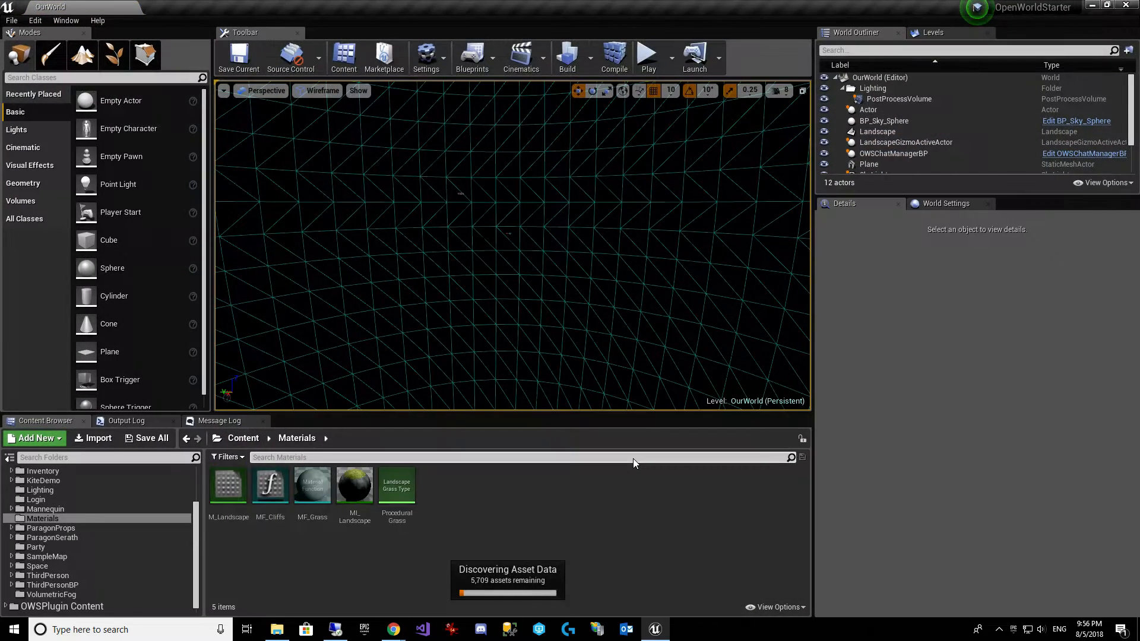
Step: Close the Google Drive browser window and bring the Zones page back to the front
{"action": "mouse_move", "coordinate": [394, 629]}
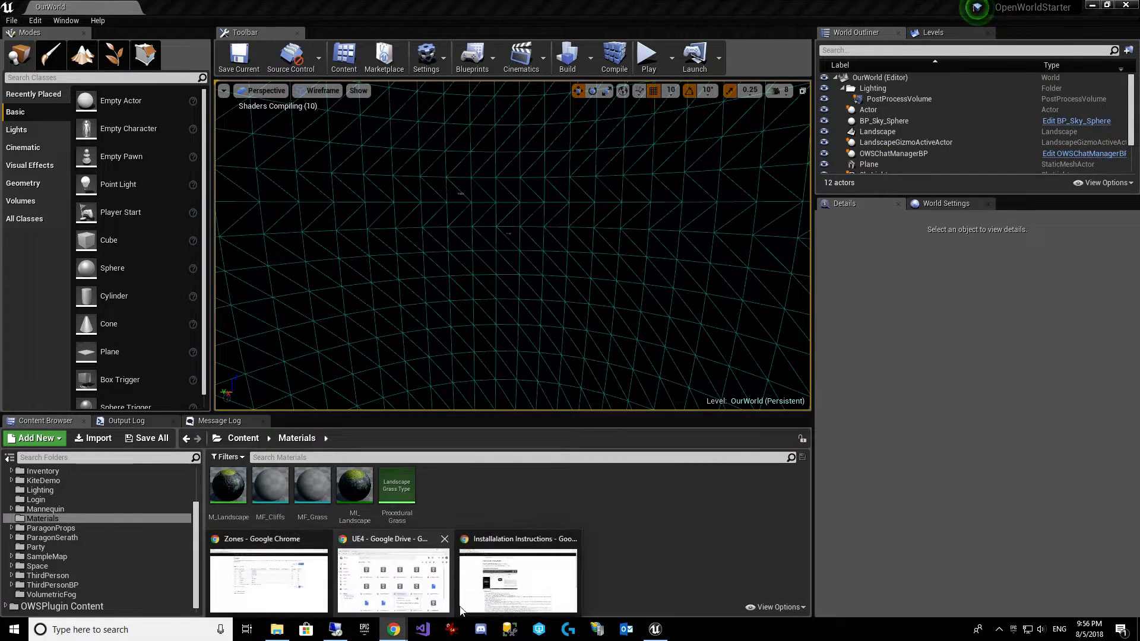
{"action": "left_click", "coordinate": [521, 567]}
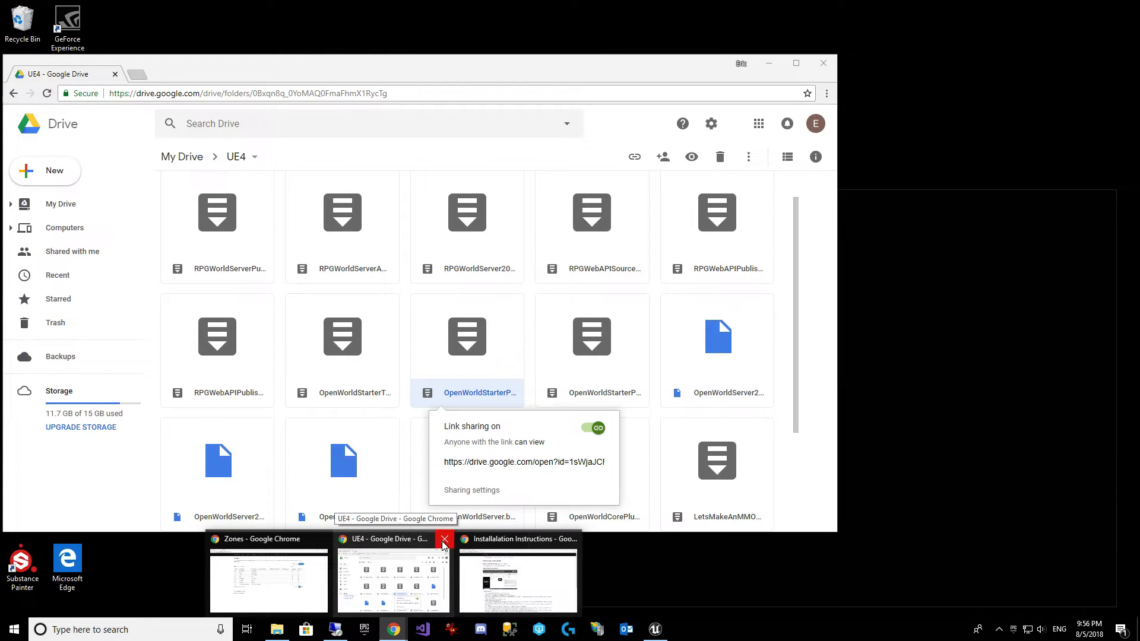
{"action": "left_click", "coordinate": [444, 539]}
{"action": "left_click", "coordinate": [333, 570]}
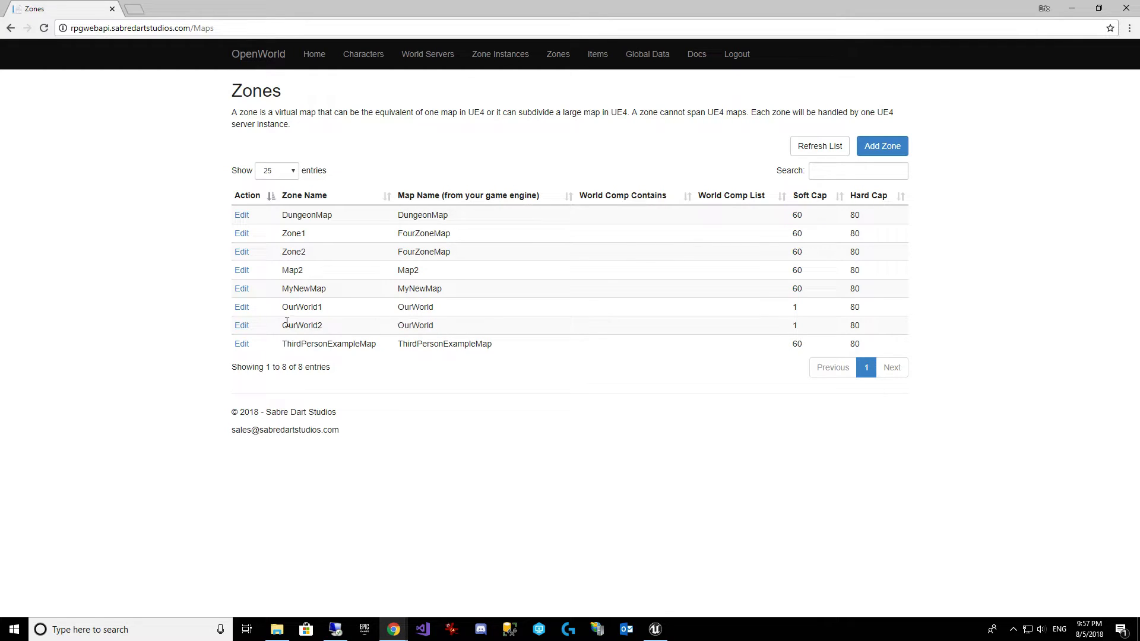
Step: Check the Add Zone form and the map name, zone name and soft player cap of zone OurWorld1
{"action": "left_click", "coordinate": [870, 146]}
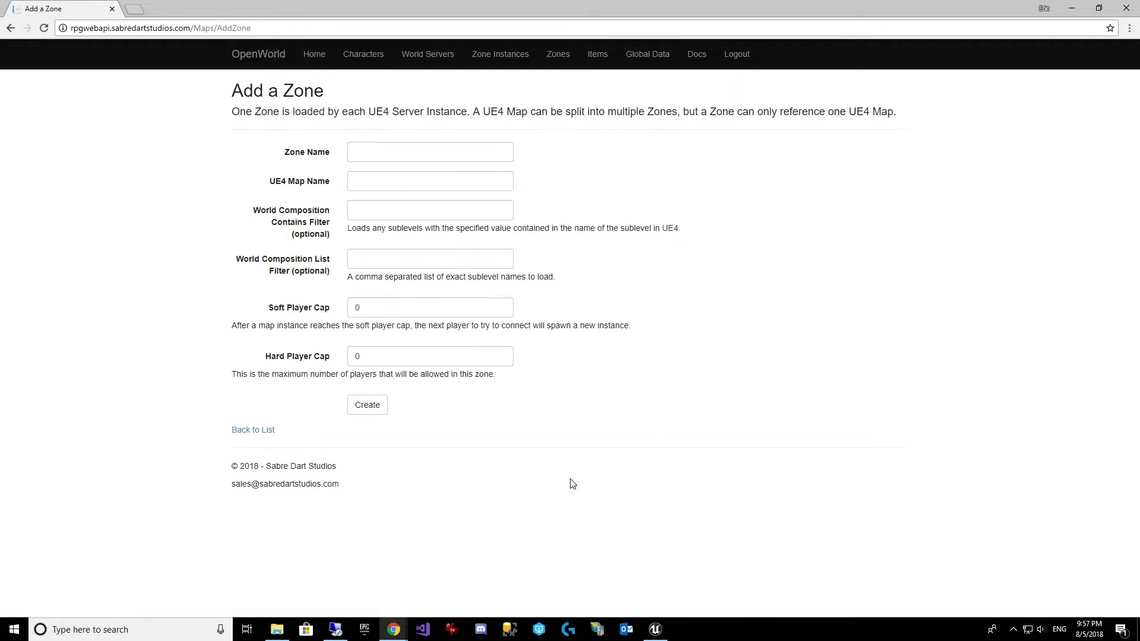
{"action": "left_click", "coordinate": [255, 433]}
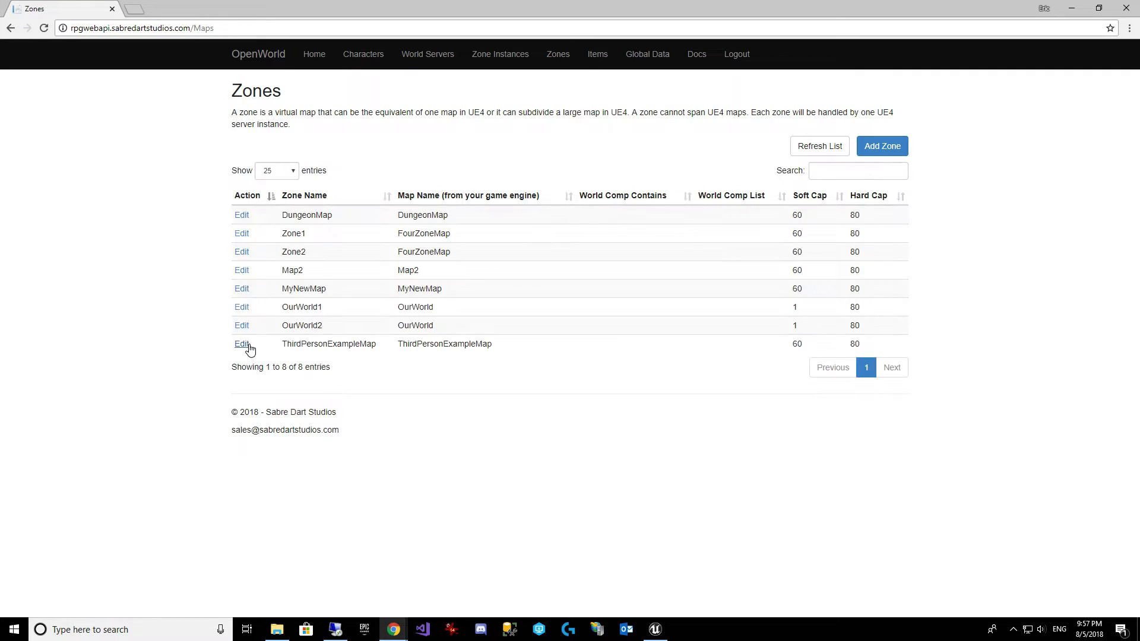
{"action": "left_click", "coordinate": [245, 310]}
{"action": "double_click", "coordinate": [401, 175]}
{"action": "left_click", "coordinate": [401, 216]}
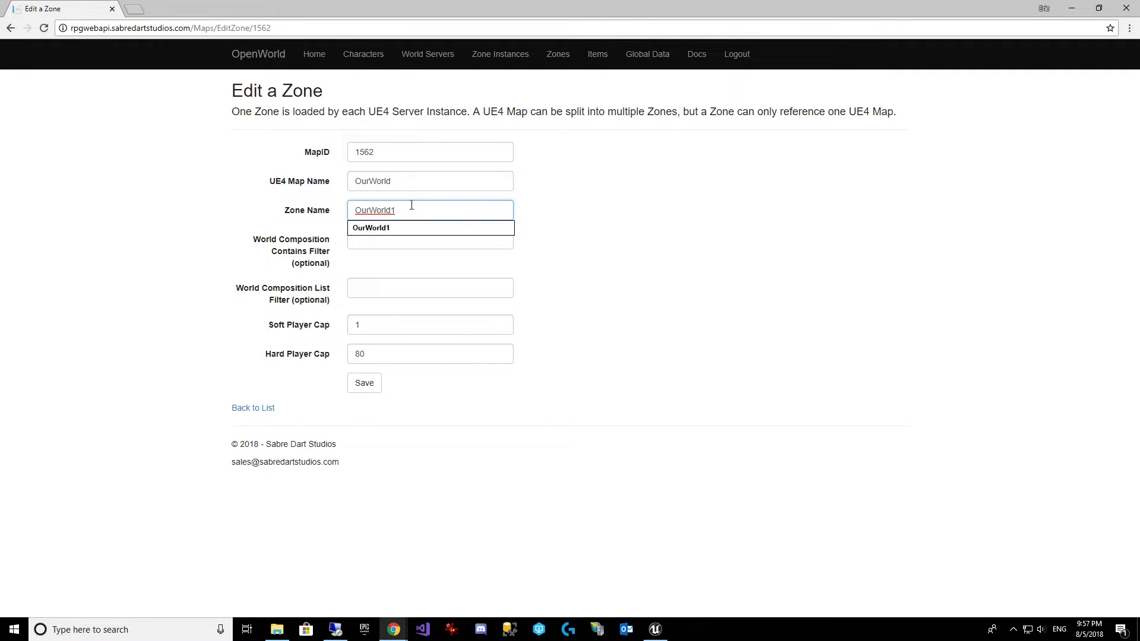
{"action": "left_click", "coordinate": [318, 213]}
{"action": "left_click", "coordinate": [416, 212]}
{"action": "left_click", "coordinate": [369, 325]}
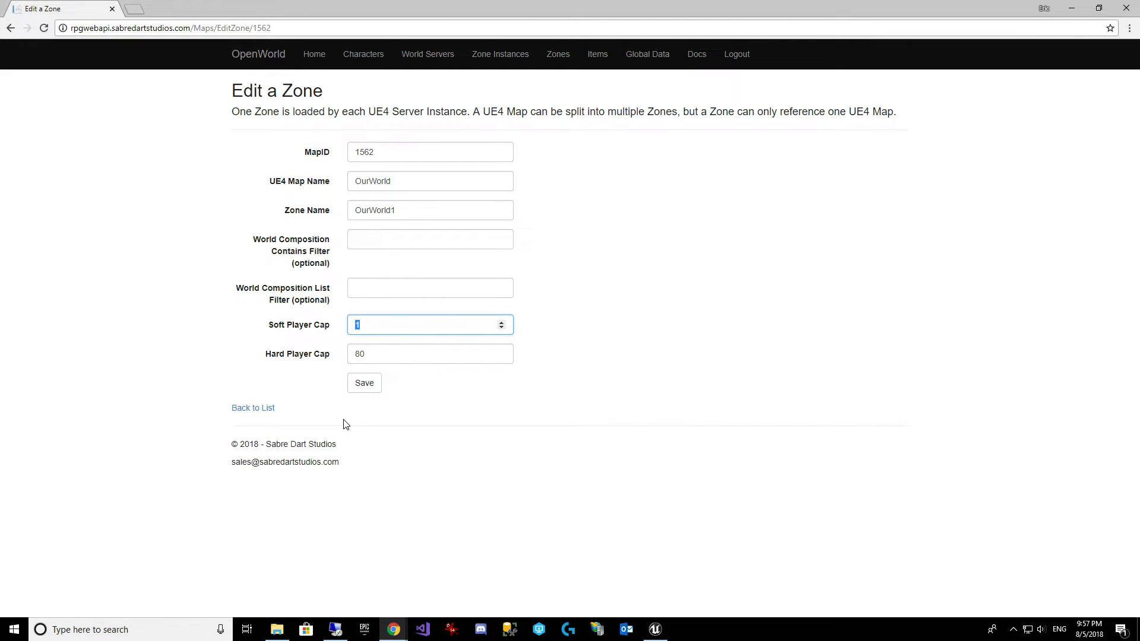
{"action": "left_click", "coordinate": [255, 409]}
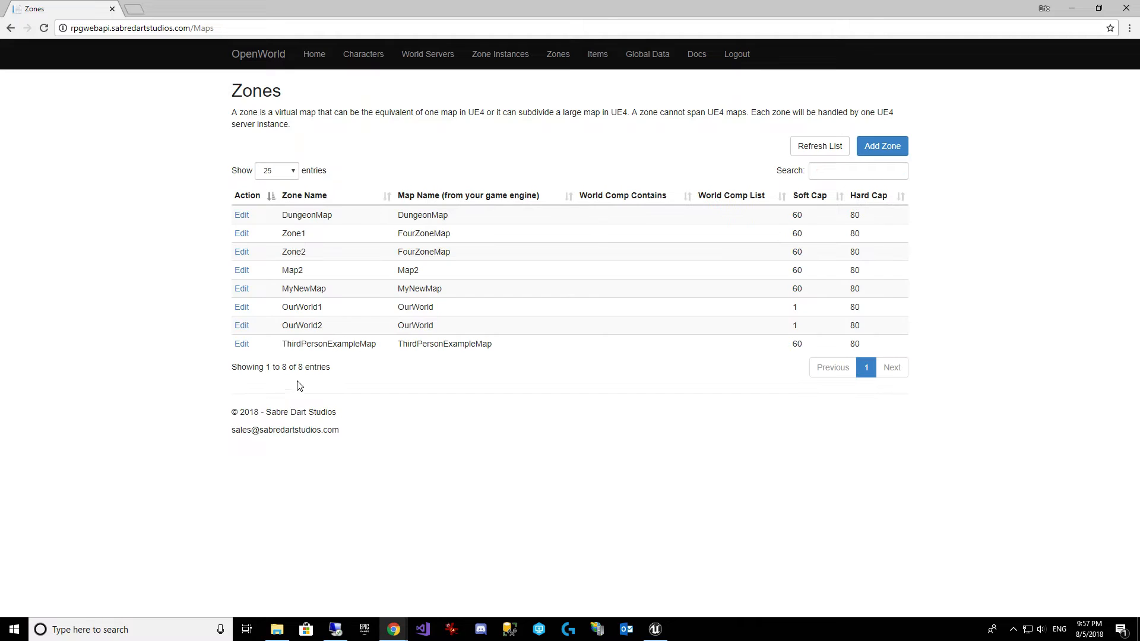
Step: Check the map name, zone name and soft player cap of zone OurWorld2, then return to the zone list
{"action": "left_click", "coordinate": [242, 326]}
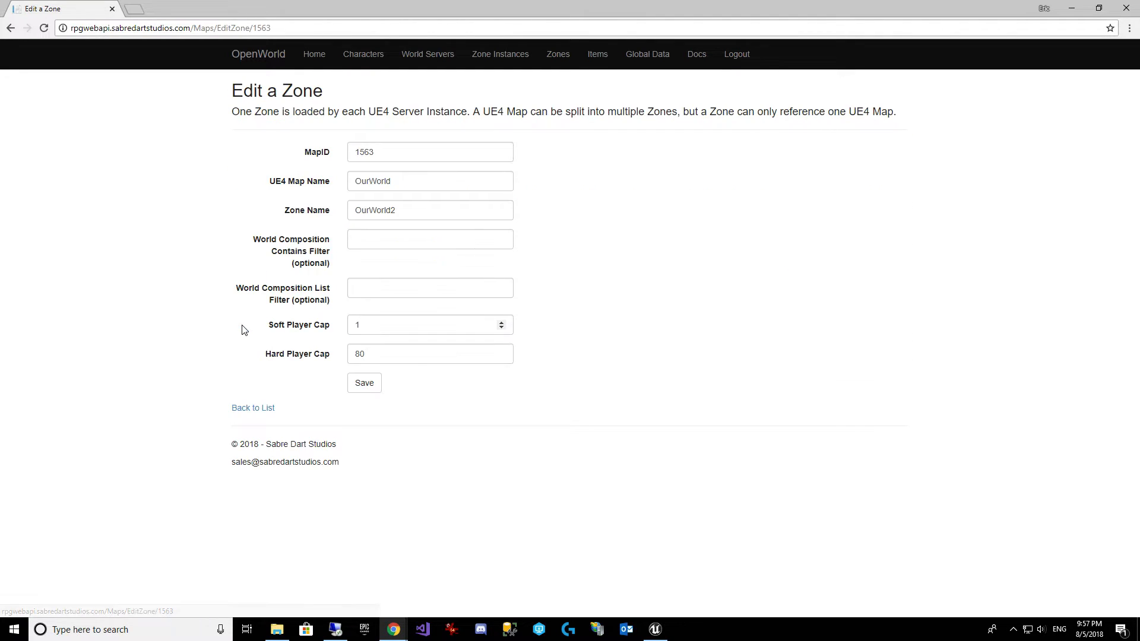
{"action": "left_click", "coordinate": [410, 183]}
{"action": "left_click_drag", "start_coordinate": [408, 211], "coordinate": [287, 223]}
{"action": "left_click", "coordinate": [287, 223]}
{"action": "left_click_drag", "start_coordinate": [392, 330], "coordinate": [252, 334]}
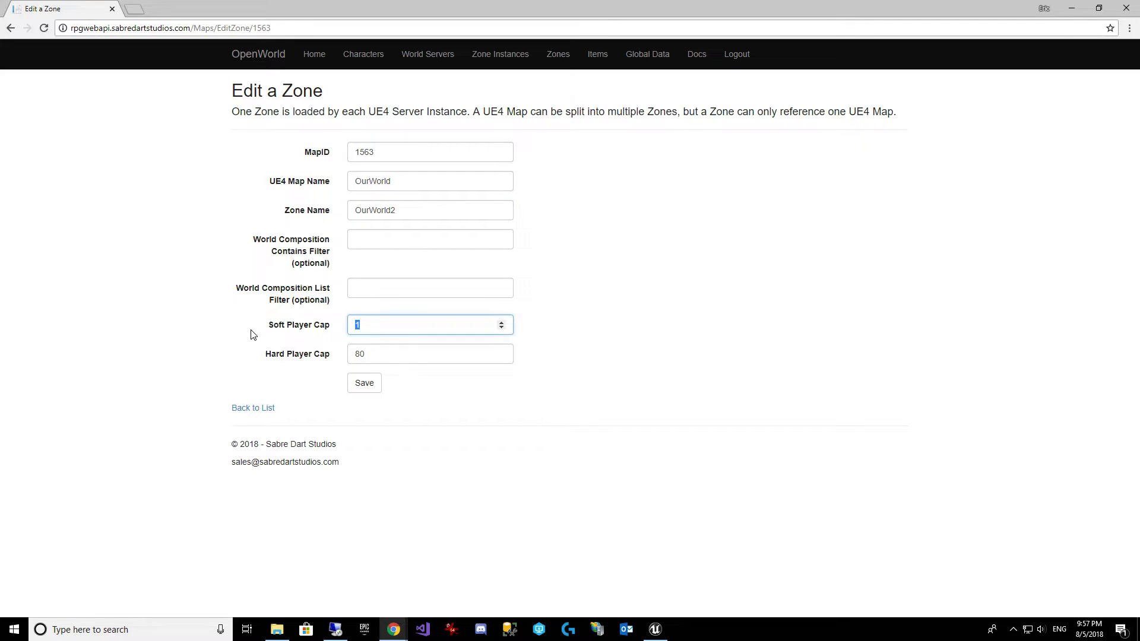
{"action": "left_click", "coordinate": [306, 373]}
{"action": "left_click", "coordinate": [248, 410]}
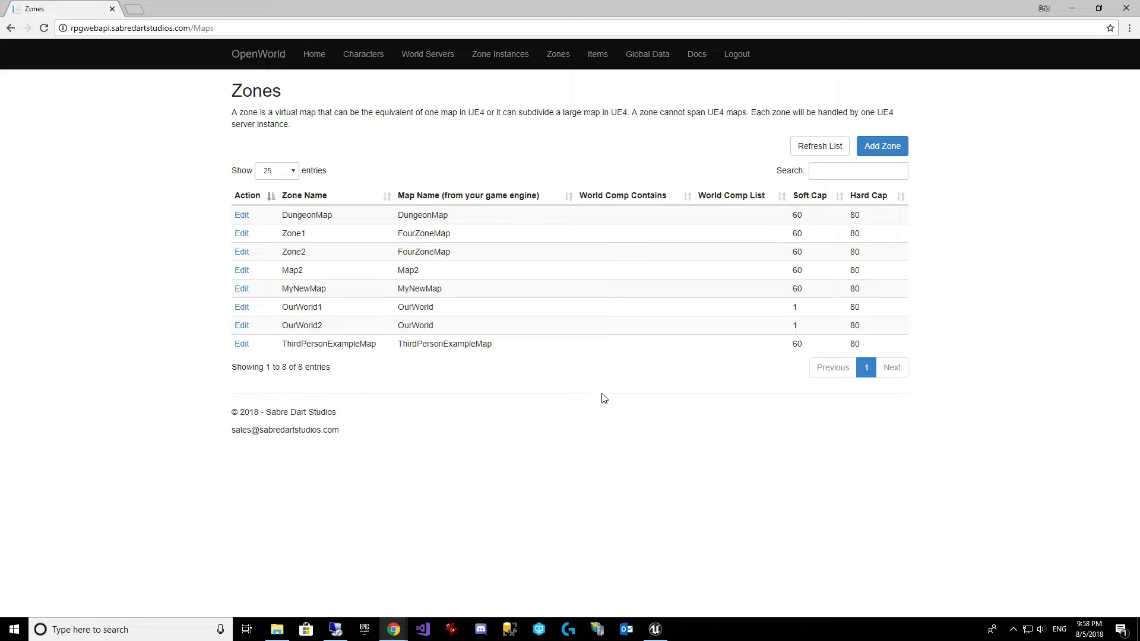
Step: Open the Characters page and examine the two demo accounts' e-mails, character names and current zones
{"action": "left_click", "coordinate": [365, 57]}
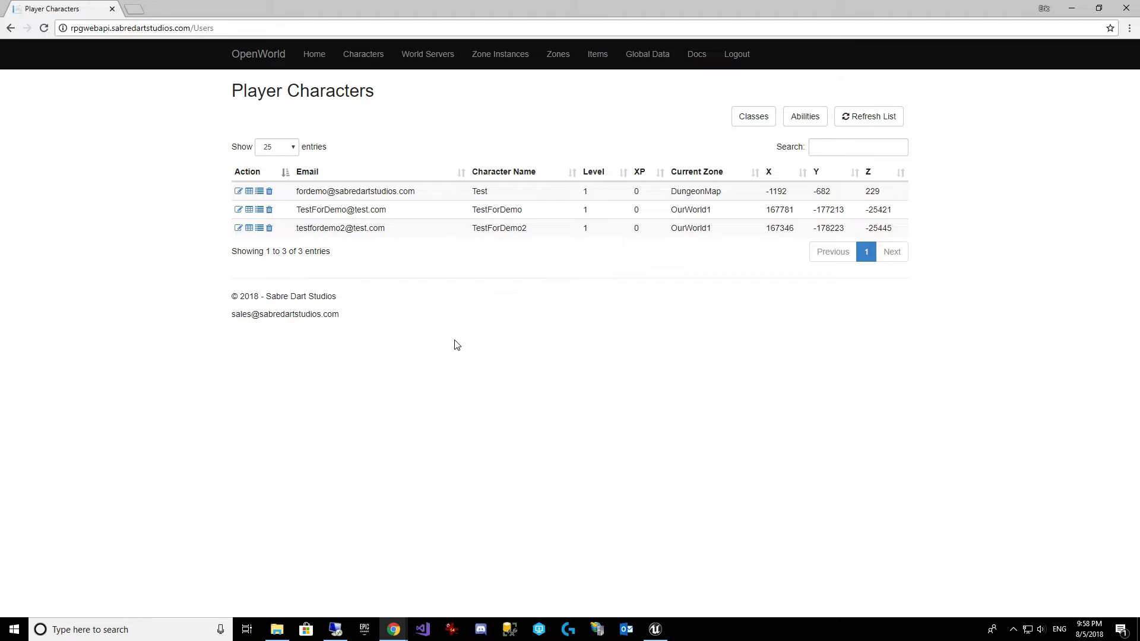
{"action": "left_click_drag", "start_coordinate": [386, 211], "coordinate": [302, 228]}
{"action": "left_click", "coordinate": [492, 214]}
{"action": "double_click", "coordinate": [493, 213]}
{"action": "left_click", "coordinate": [393, 241]}
Step: Switch to the Unreal Editor and load all nine OurWorld sublevels, from OurWorld_X0_Y0 to OurWorld_X2_Y2
{"action": "left_click", "coordinate": [1070, 8]}
{"action": "left_click", "coordinate": [1068, 7]}
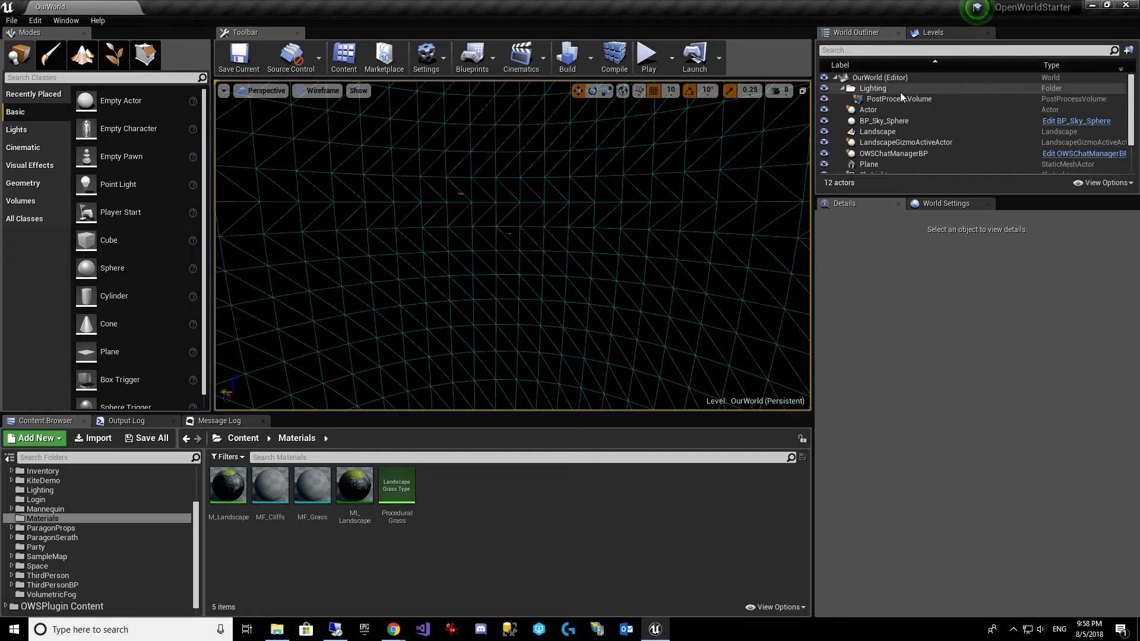
{"action": "left_click", "coordinate": [940, 32]}
{"action": "left_click", "coordinate": [890, 91]}
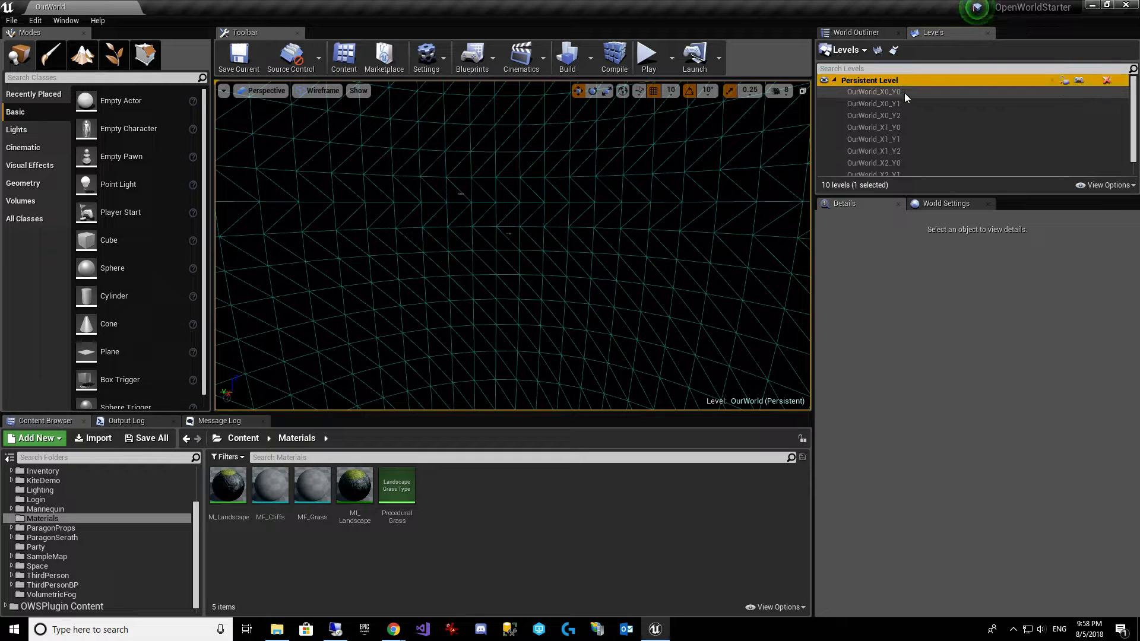
{"action": "scroll", "coordinate": [960, 116], "scroll_direction": "down", "scroll_amount": 1}
{"action": "left_click", "coordinate": [884, 169], "text": "shift"}
{"action": "right_click", "coordinate": [884, 169]}
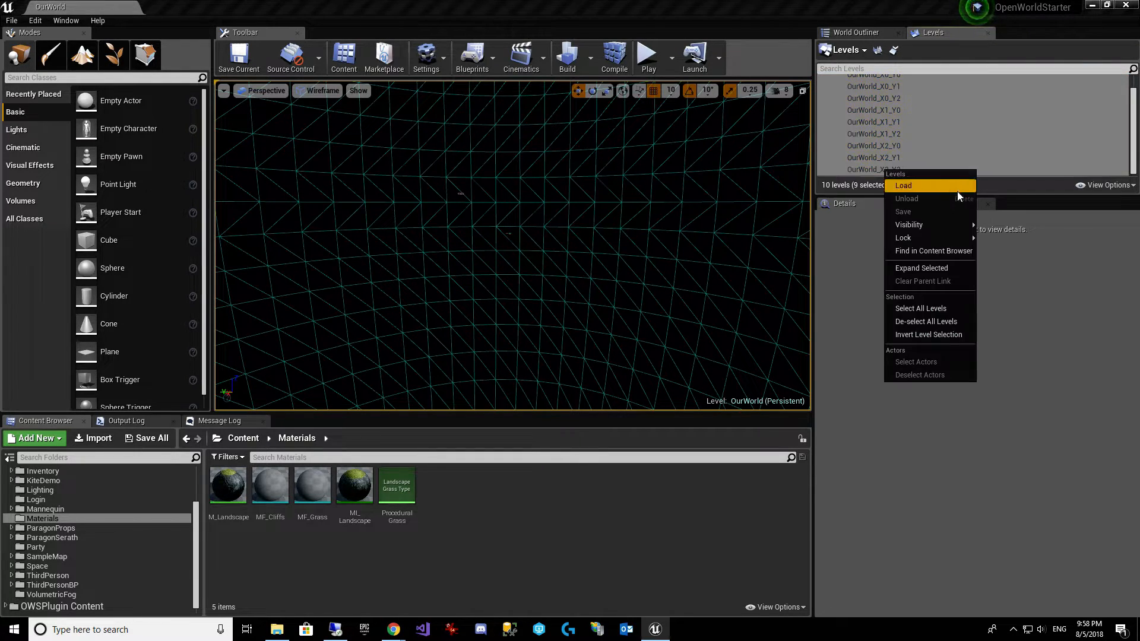
{"action": "left_click", "coordinate": [935, 182]}
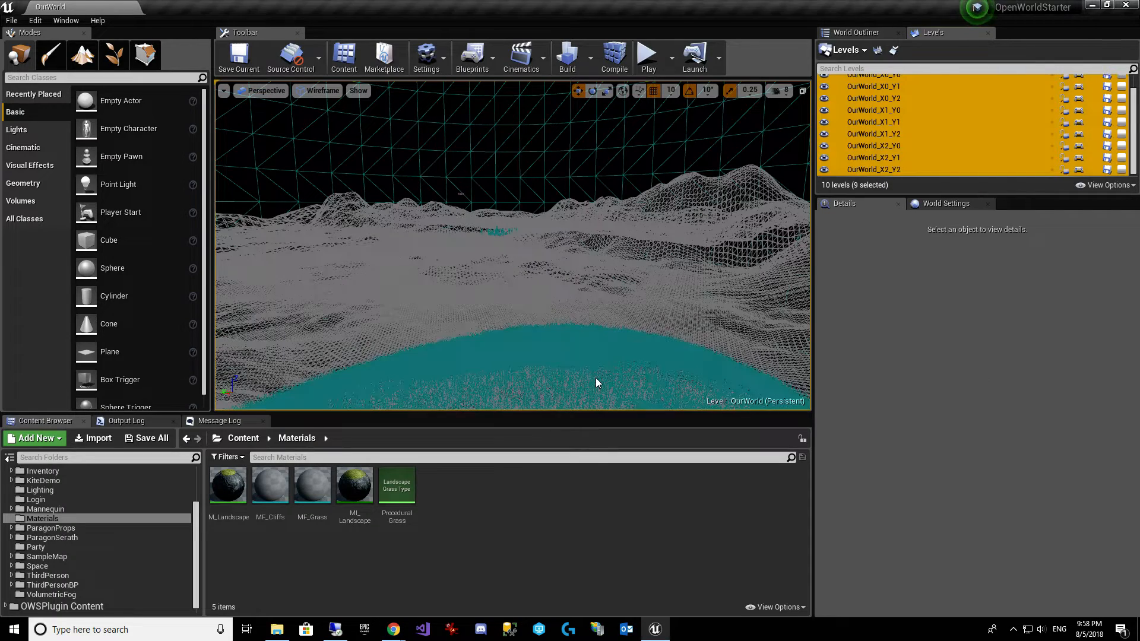
Step: Change the viewport's view mode to Lit
{"action": "left_click", "coordinate": [312, 93]}
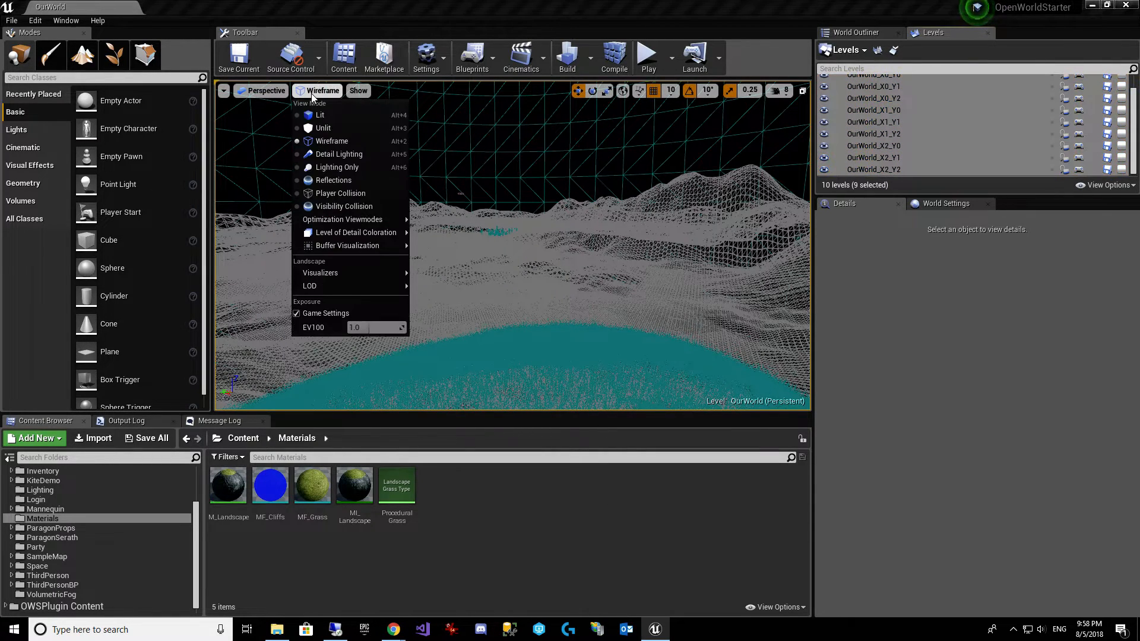
{"action": "left_click", "coordinate": [315, 115]}
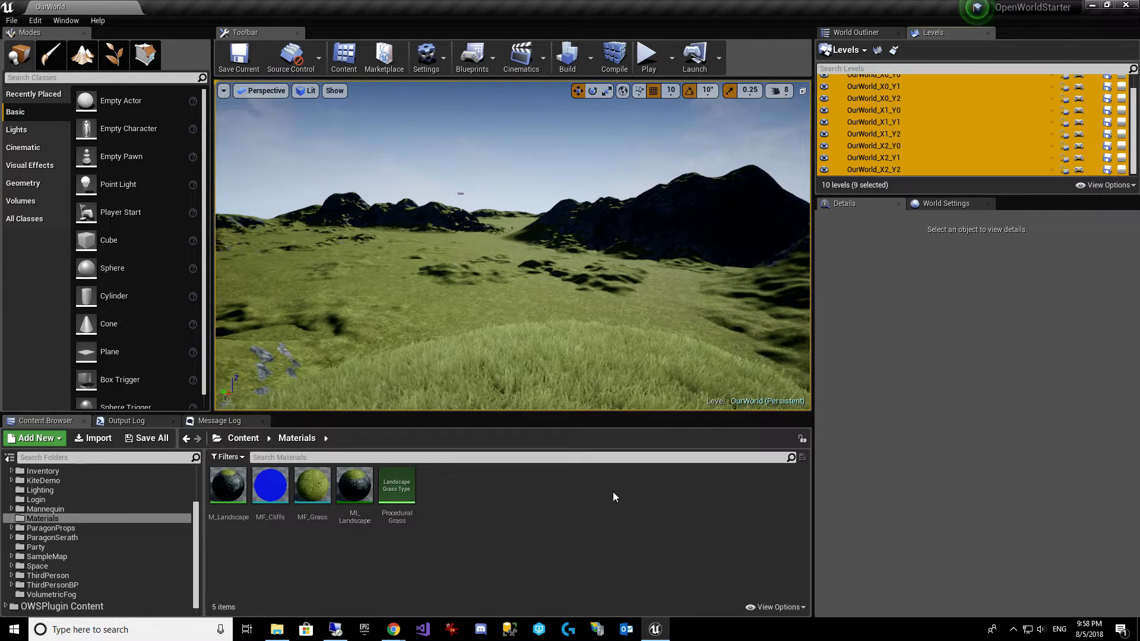
{"action": "left_click", "coordinate": [723, 554]}
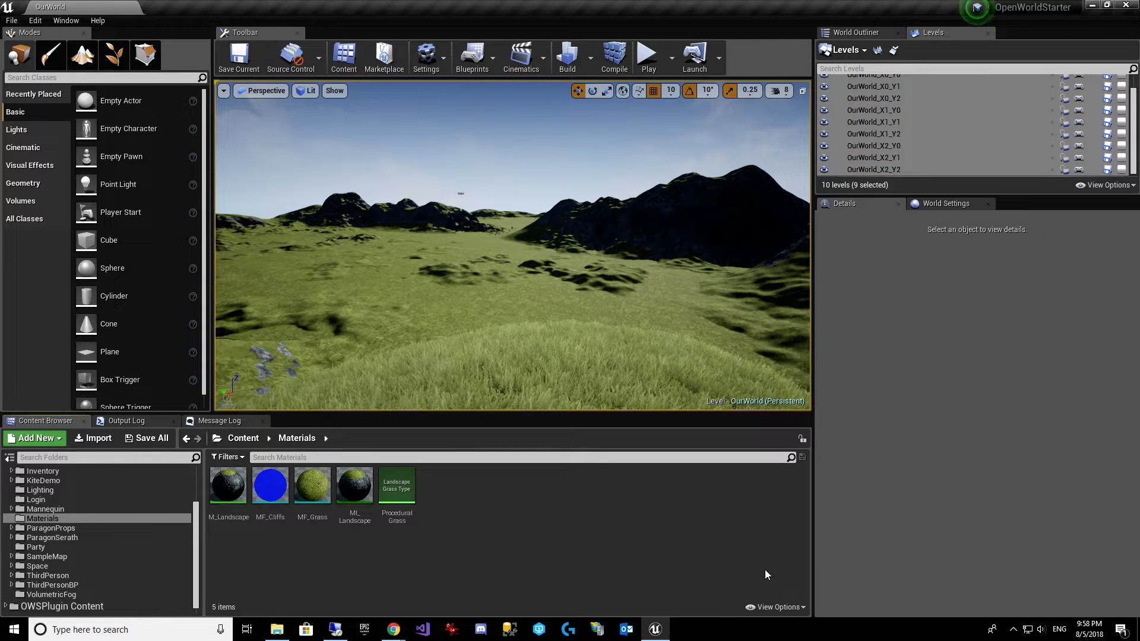
Step: Check that plugin content is shown in the asset browser and open the OWSPlugin Content folder
{"action": "left_click", "coordinate": [764, 607]}
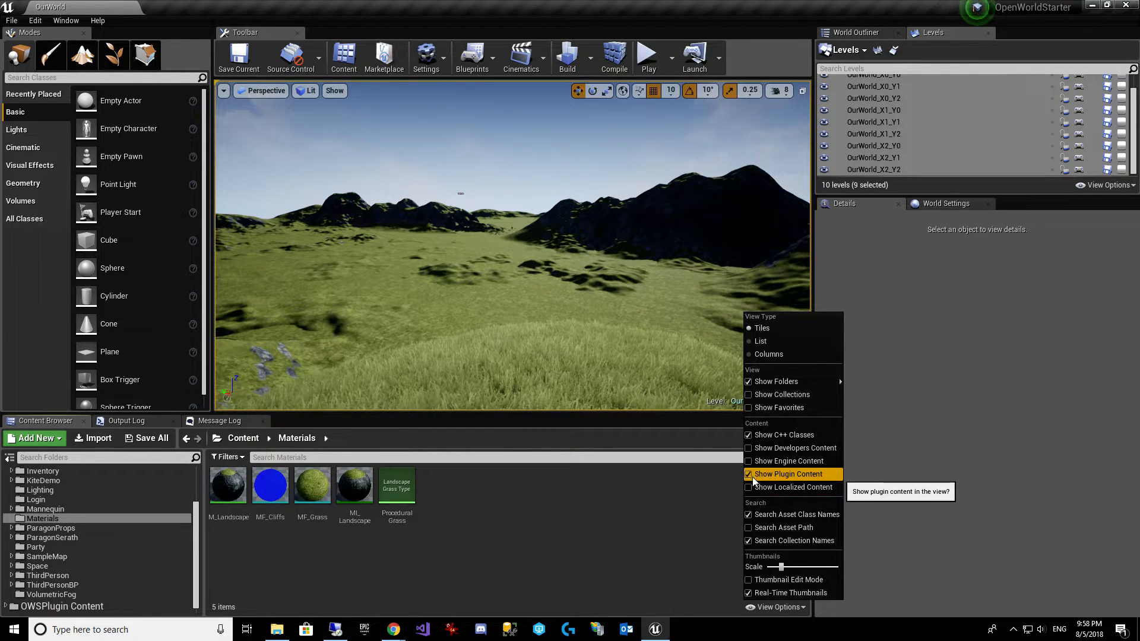
{"action": "left_click", "coordinate": [603, 508]}
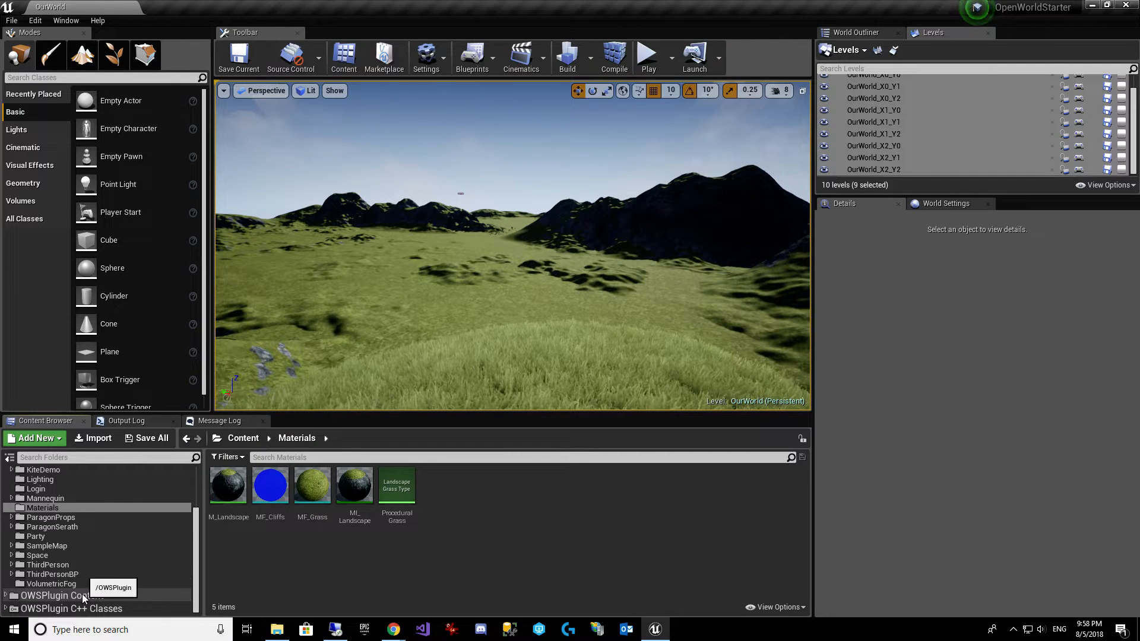
{"action": "left_click", "coordinate": [93, 595]}
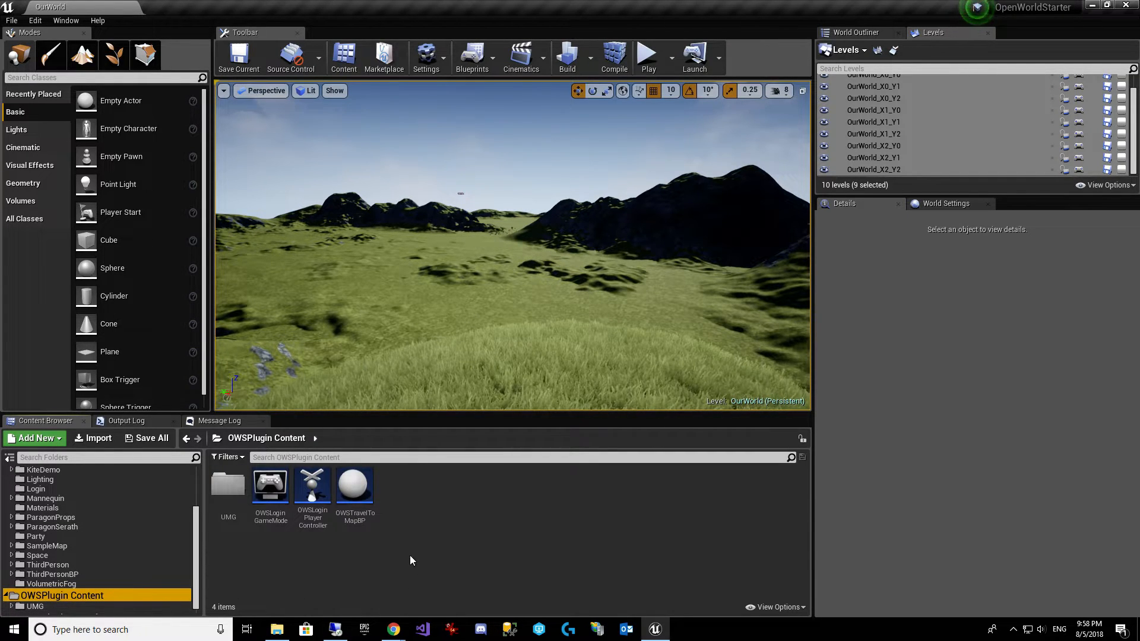
Step: Place an OWSTravelToMapBP actor on the grass in front of the rocky mountain
{"action": "left_click", "coordinate": [364, 496]}
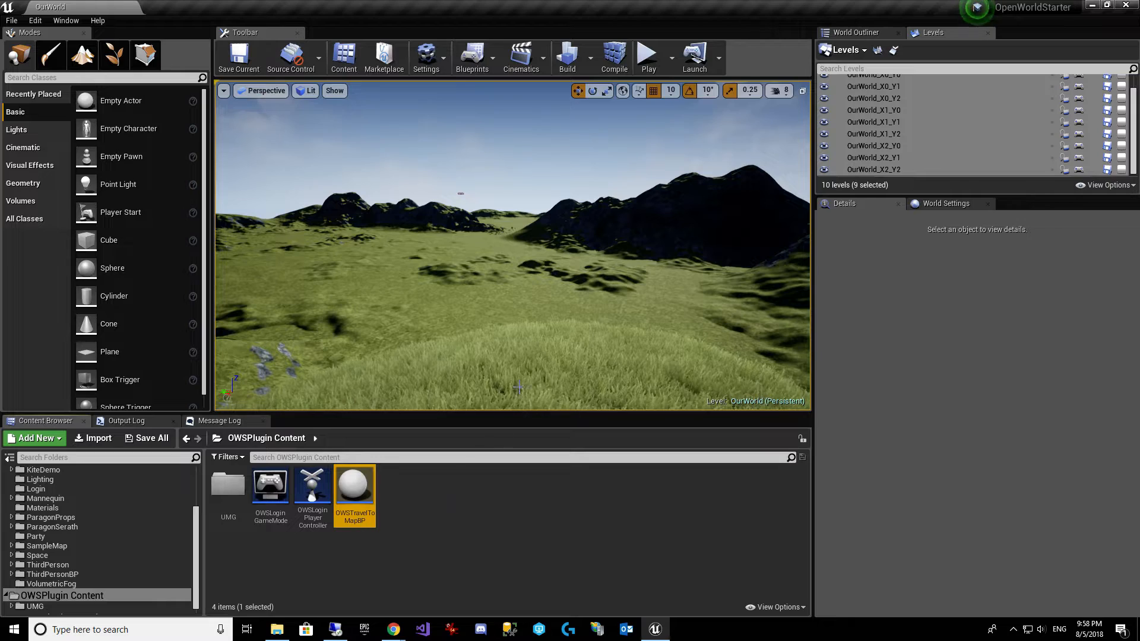
{"action": "key", "text": "w"}
{"action": "right_click_drag", "start_coordinate": [484, 384], "coordinate": [469, 350]}
{"action": "key", "text": "s"}
{"action": "key", "text": "w"}
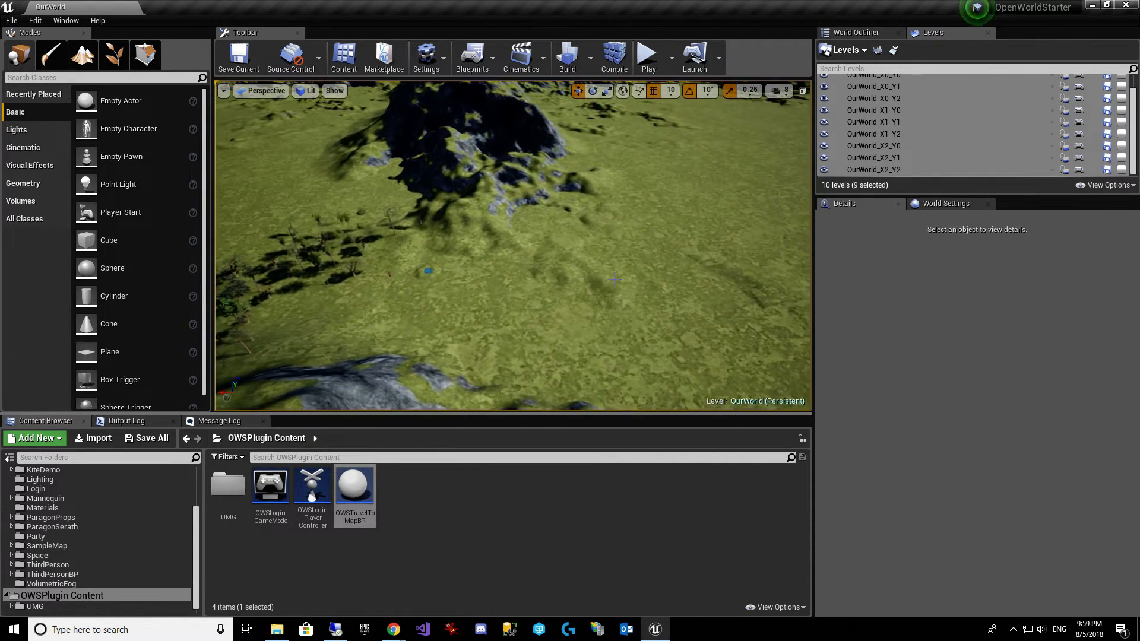
{"action": "left_click_drag", "start_coordinate": [349, 483], "coordinate": [450, 277]}
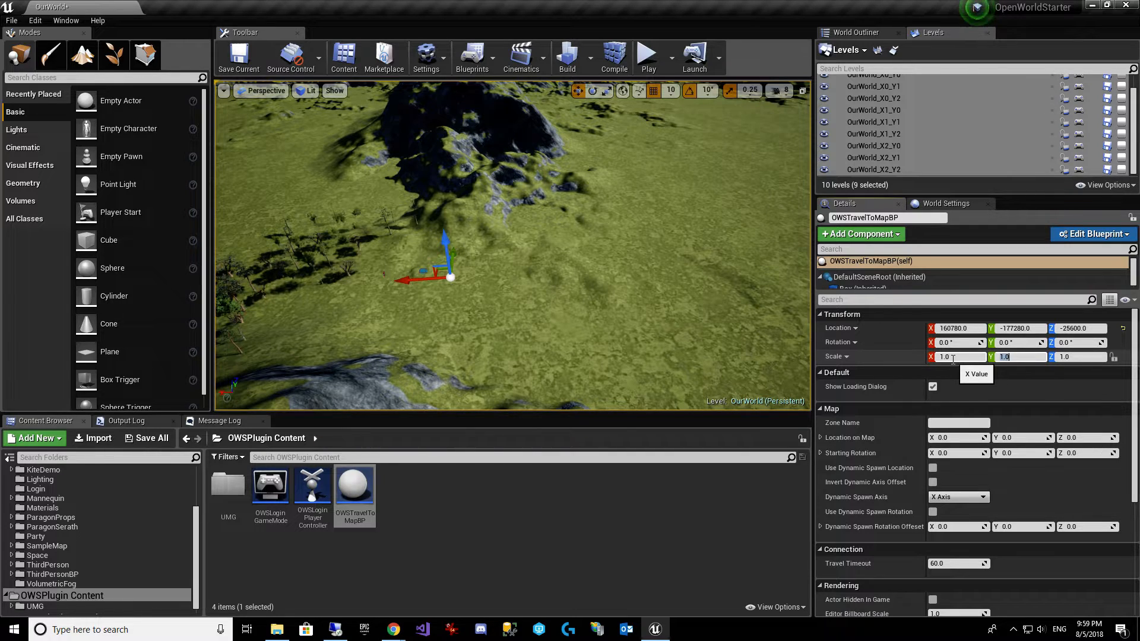
Step: Set the travel actor's scale to 1000 in Y and 800 in Z
{"action": "type", "text": "0"}
{"action": "key", "text": "Tab"}
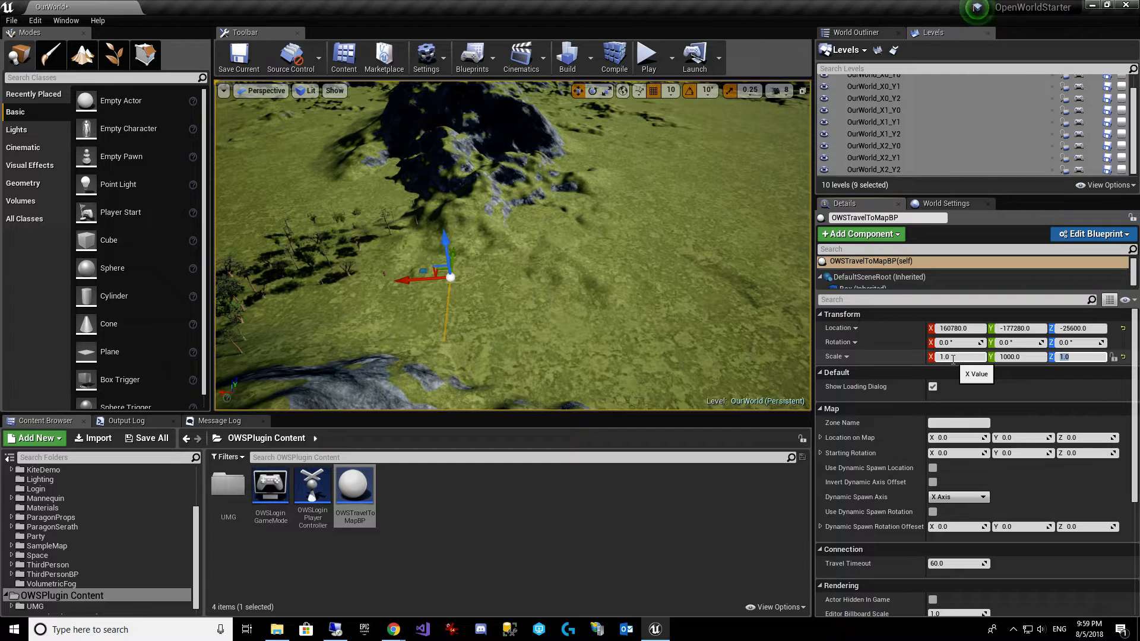
{"action": "right_click_drag", "start_coordinate": [534, 249], "coordinate": [451, 208]}
{"action": "key", "text": "w"}
Step: Move the travel actor to about X 161750, Y -175240, Z -25570, near the foot of the mountain
{"action": "left_click_drag", "start_coordinate": [455, 307], "coordinate": [474, 307]}
{"action": "right_click_drag", "start_coordinate": [473, 307], "coordinate": [282, 381]}
{"action": "key", "text": "w"}
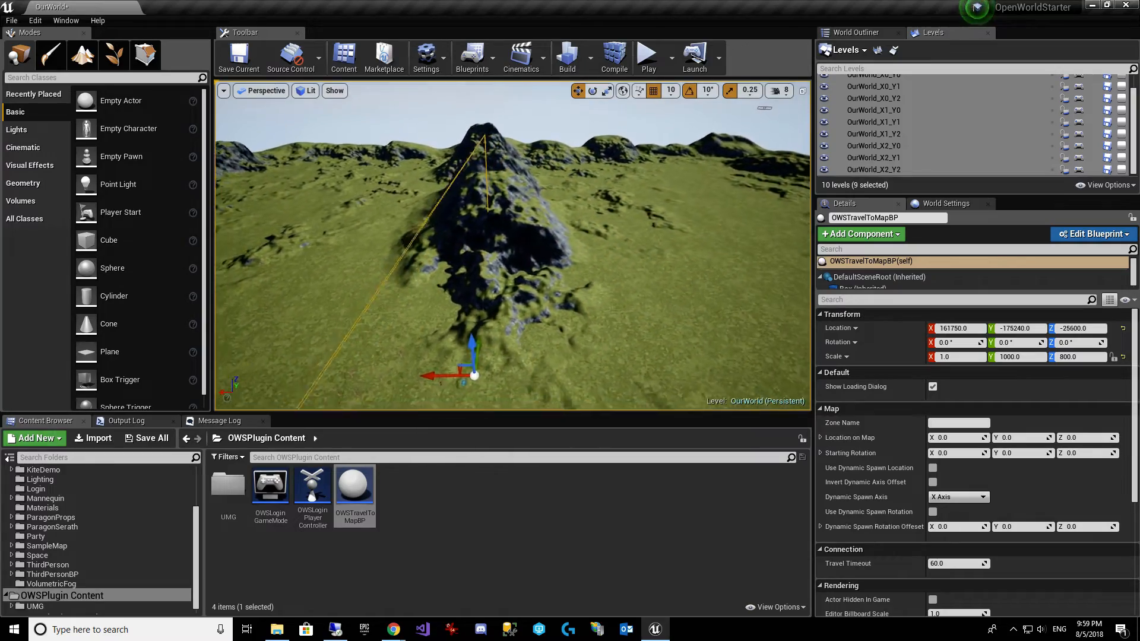
{"action": "right_click_drag", "start_coordinate": [512, 245], "coordinate": [469, 196]}
Step: Copy the actor's own location into Location on Map: X 161750, Y -175240, Z -25570
{"action": "left_click", "coordinate": [982, 328]}
{"action": "key", "text": "ctrl+c"}
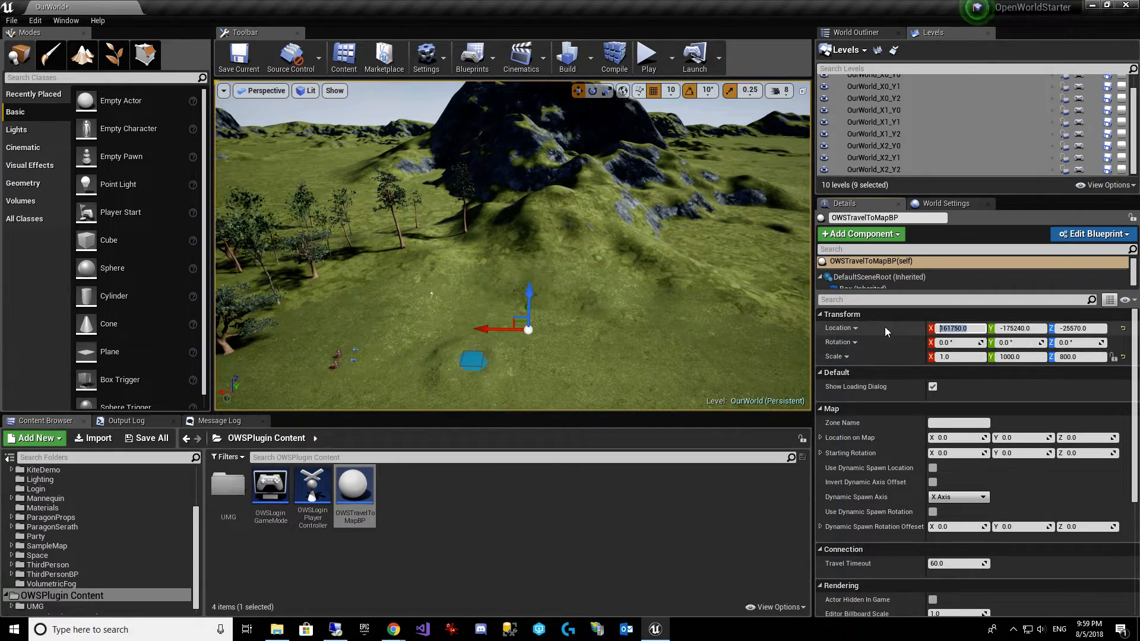
{"action": "left_click", "coordinate": [956, 438]}
{"action": "key", "text": "ctrl+v"}
{"action": "key", "text": "Return"}
{"action": "left_click", "coordinate": [1036, 329]}
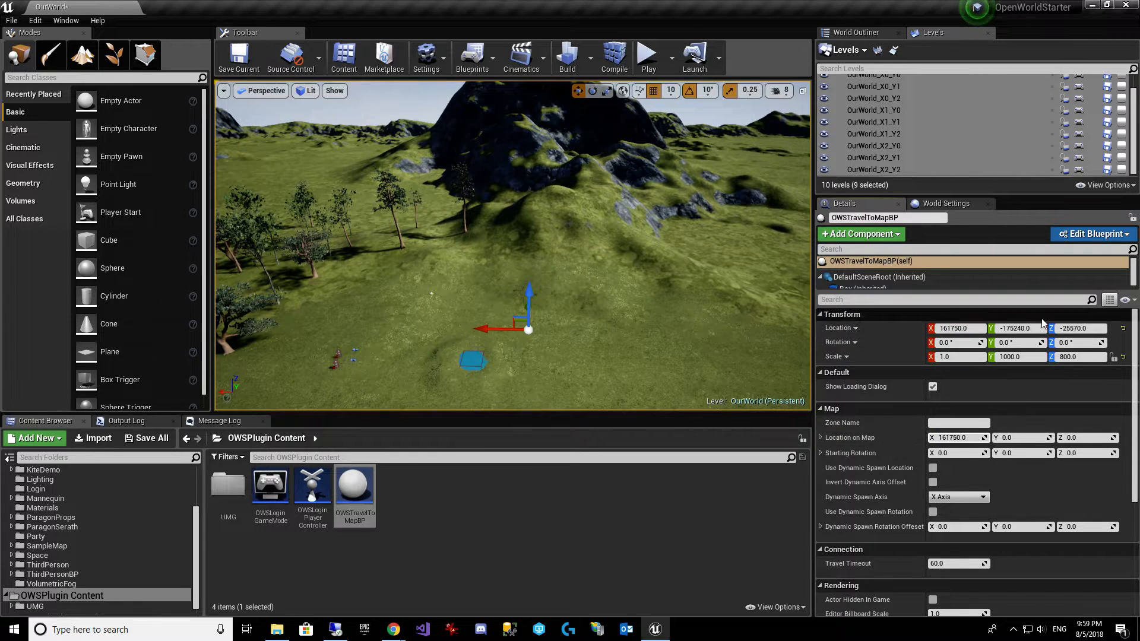
{"action": "key", "text": "ctrl+c"}
{"action": "left_click", "coordinate": [1021, 437]}
{"action": "key", "text": "ctrl+v"}
{"action": "key", "text": "Return"}
{"action": "left_click", "coordinate": [1087, 329]}
{"action": "key", "text": "ctrl+c"}
{"action": "left_click", "coordinate": [1087, 437]}
{"action": "key", "text": "ctrl+v"}
{"action": "key", "text": "Return"}
Step: Set the travel actor's Zone Name to OurWorld2 and enable Use Dynamic Spawn Location
{"action": "left_click", "coordinate": [959, 423]}
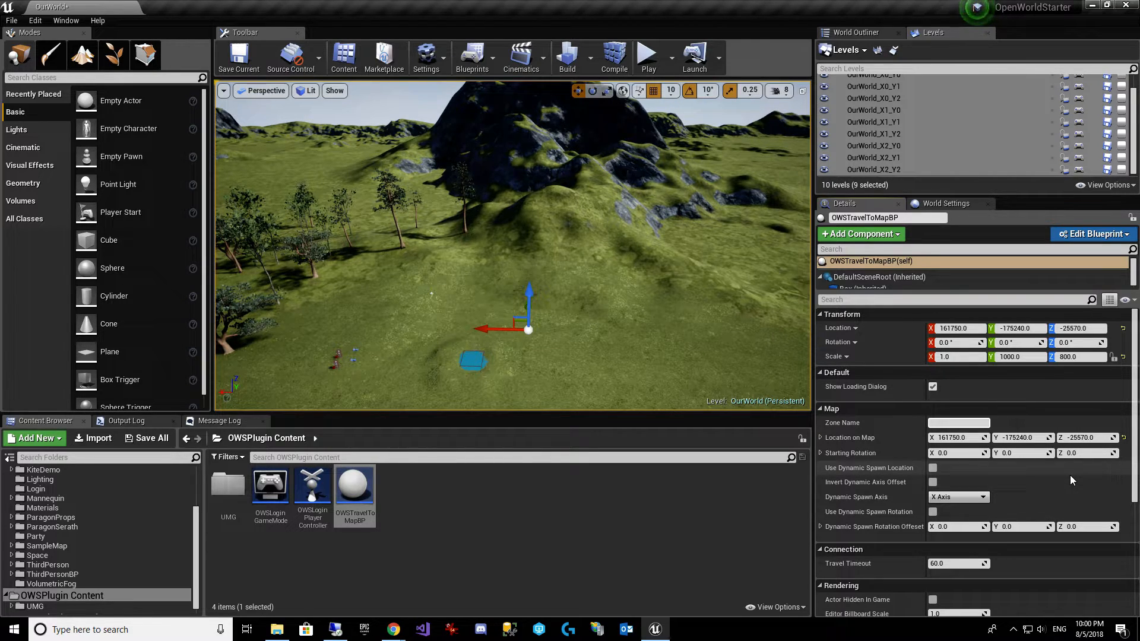
{"action": "right_click_drag", "start_coordinate": [270, 190], "coordinate": [270, 190]}
{"action": "key", "text": "s"}
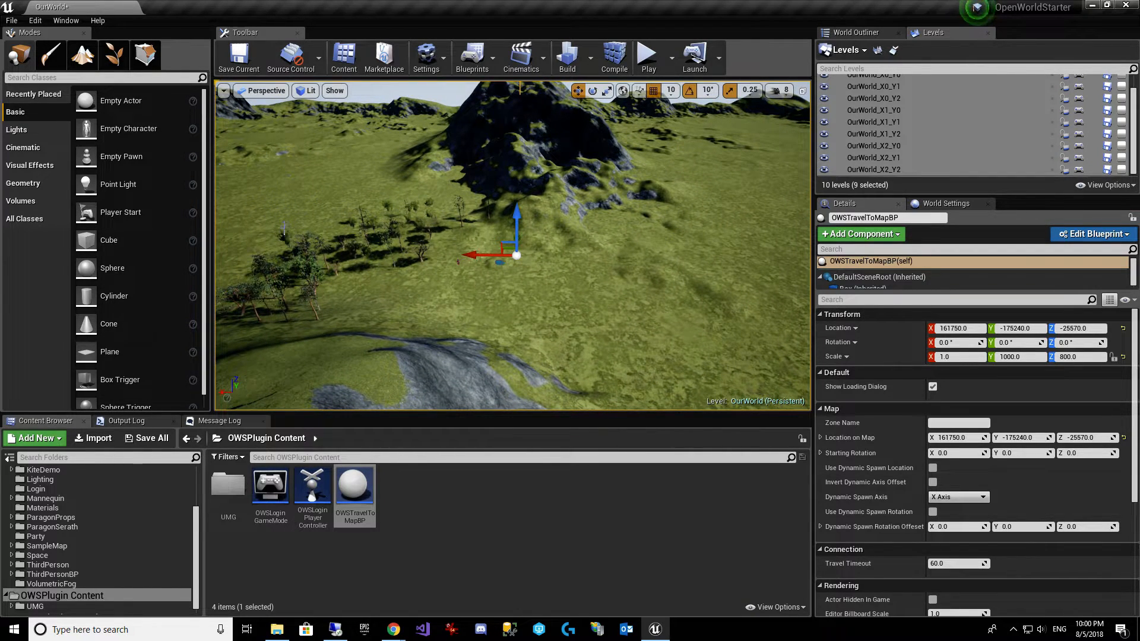
{"action": "key", "text": "w"}
{"action": "mouse_move", "coordinate": [702, 285]}
{"action": "right_mouse_down"}
{"action": "mouse_move", "coordinate": [702, 315]}
{"action": "mouse_move", "coordinate": [702, 303]}
{"action": "right_mouse_up"}
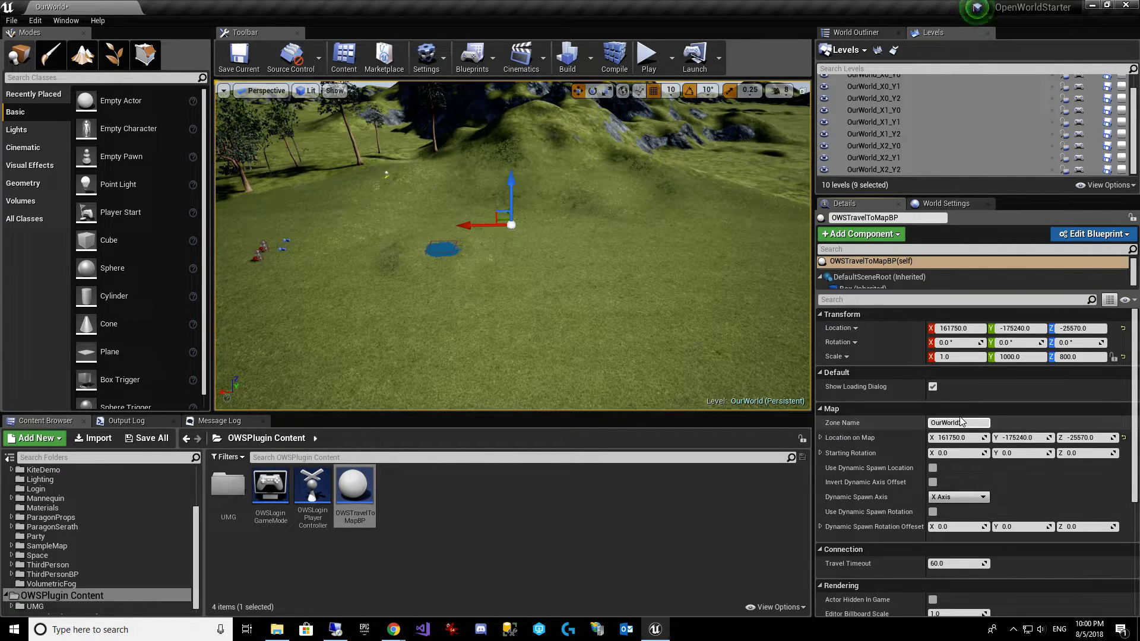
{"action": "left_click", "coordinate": [960, 422]}
{"action": "type", "text": "2"}
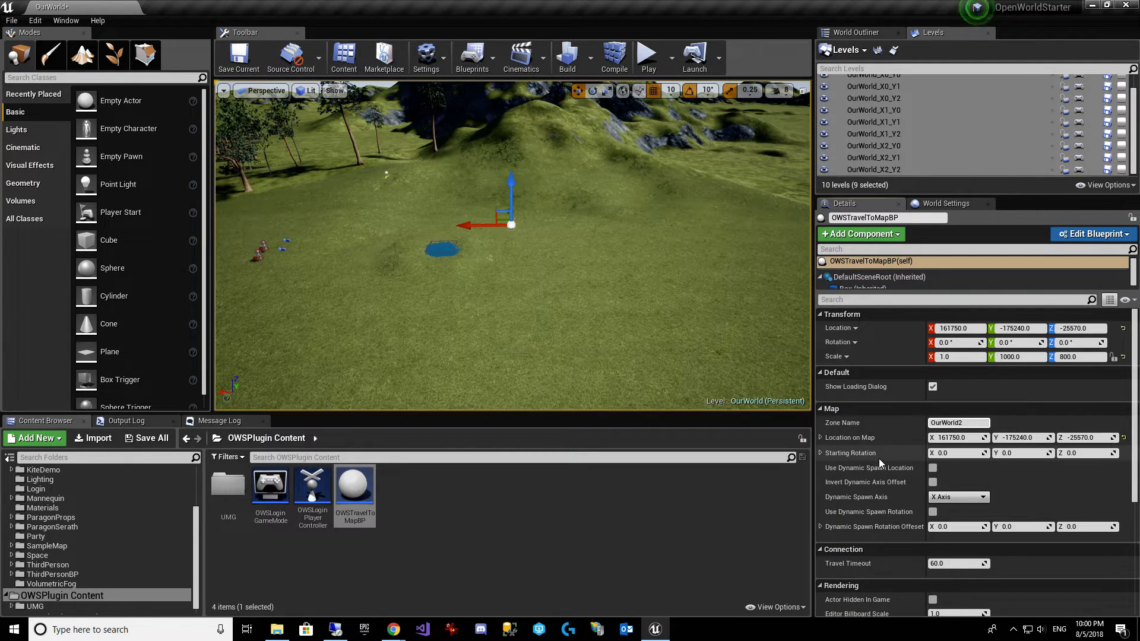
{"action": "left_click", "coordinate": [933, 468]}
Step: Examine the terrain around the travel actor from several sides to see along which axis the portal wall runs
{"action": "mouse_move", "coordinate": [577, 240]}
{"action": "right_mouse_down"}
{"action": "mouse_move", "coordinate": [567, 240]}
{"action": "mouse_move", "coordinate": [577, 240]}
{"action": "right_mouse_up"}
{"action": "key", "text": "w"}
{"action": "right_click_drag", "start_coordinate": [580, 200], "coordinate": [599, 200]}
{"action": "key", "text": "w"}
{"action": "key", "text": "a"}
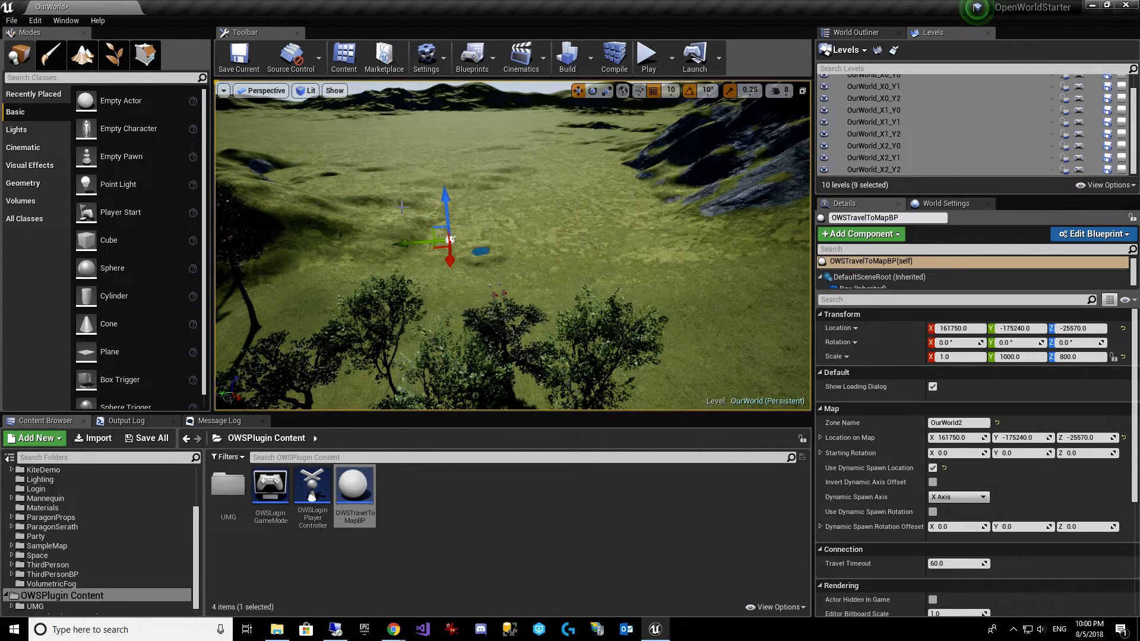
{"action": "key", "text": "d"}
{"action": "mouse_move", "coordinate": [731, 349]}
{"action": "right_mouse_down"}
{"action": "mouse_move", "coordinate": [713, 356]}
{"action": "mouse_move", "coordinate": [731, 349]}
{"action": "right_mouse_up"}
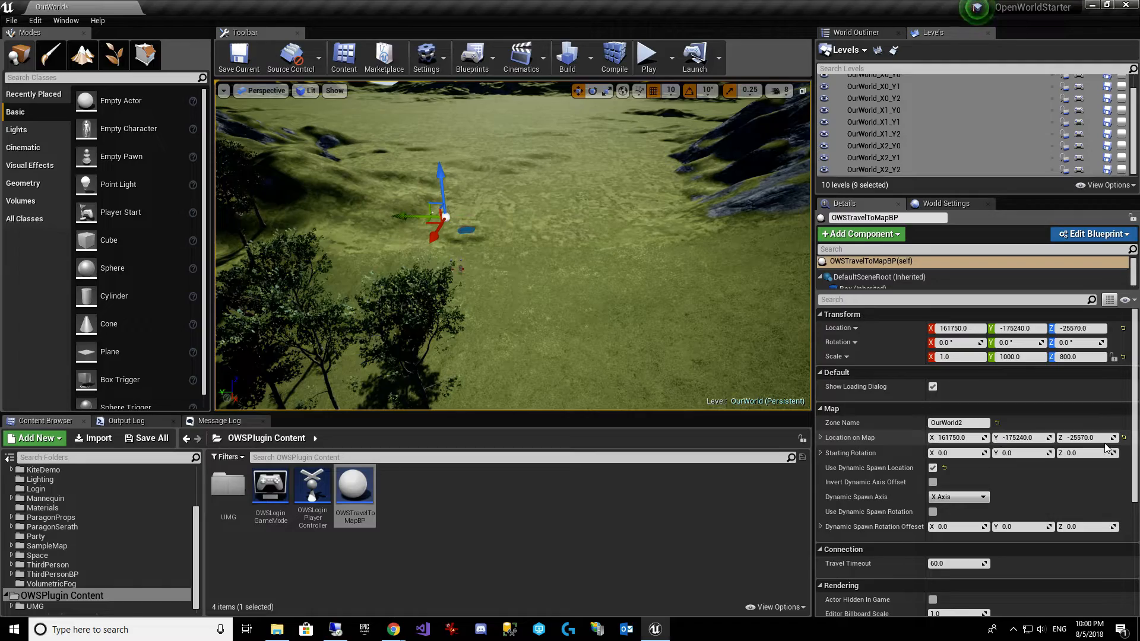
{"action": "key", "text": "d"}
{"action": "right_click_drag", "start_coordinate": [644, 209], "coordinate": [506, 178]}
{"action": "key", "text": "w"}
{"action": "key", "text": "s"}
{"action": "key", "text": "w"}
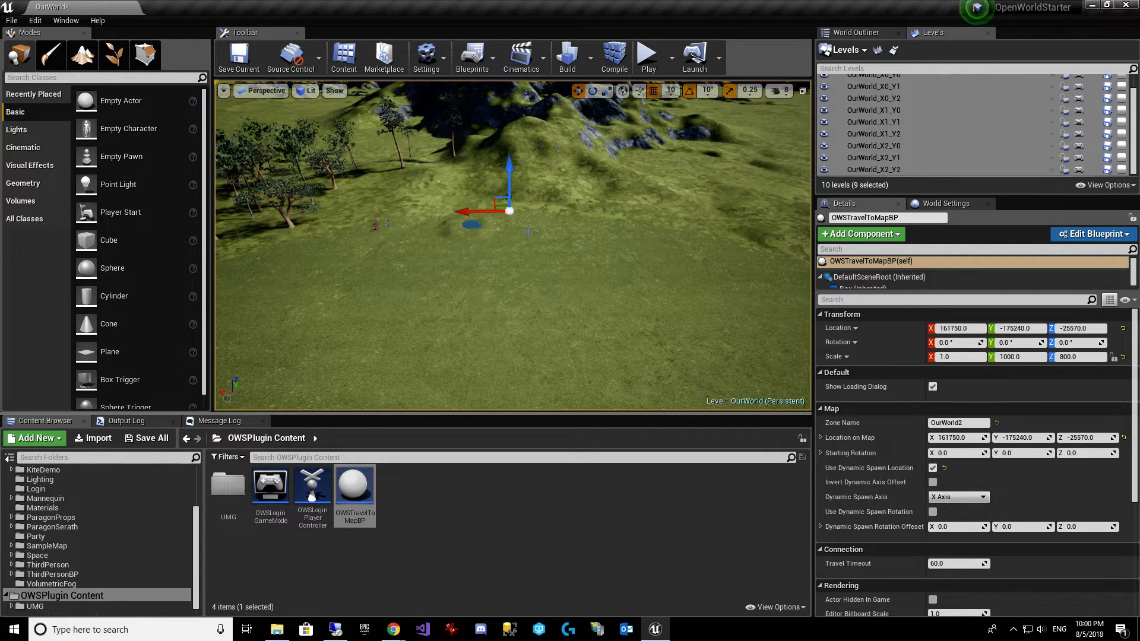
{"action": "right_click_drag", "start_coordinate": [512, 193], "coordinate": [534, 196]}
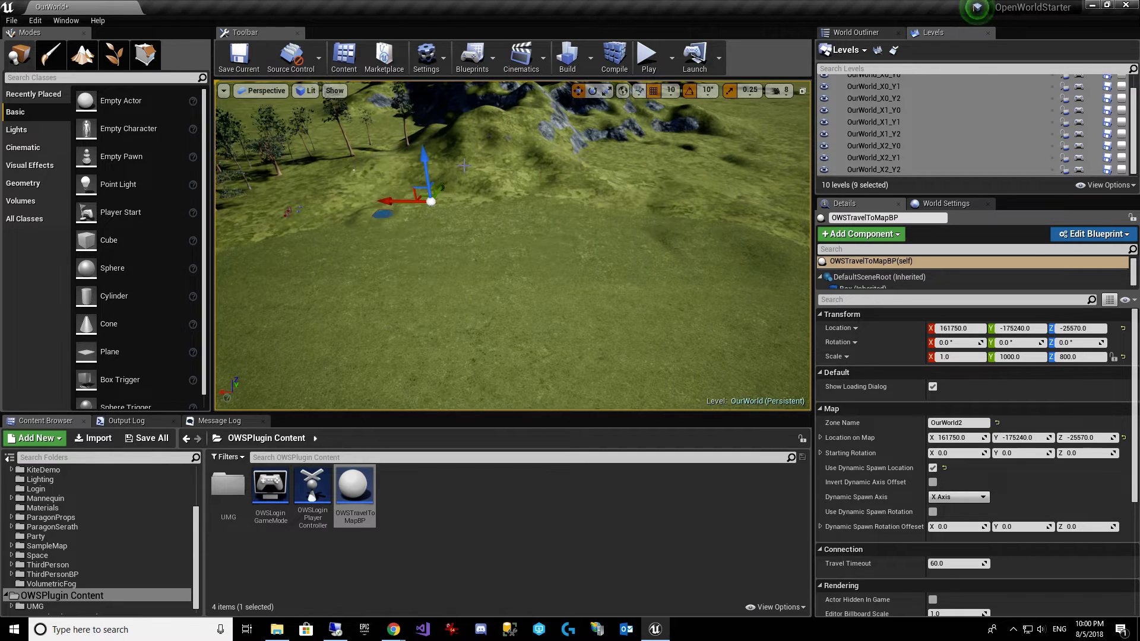
Step: Set Dynamic Spawn Axis to Y Axis and enable Use Dynamic Spawn Rotation
{"action": "left_click", "coordinate": [944, 497]}
{"action": "left_click", "coordinate": [950, 515]}
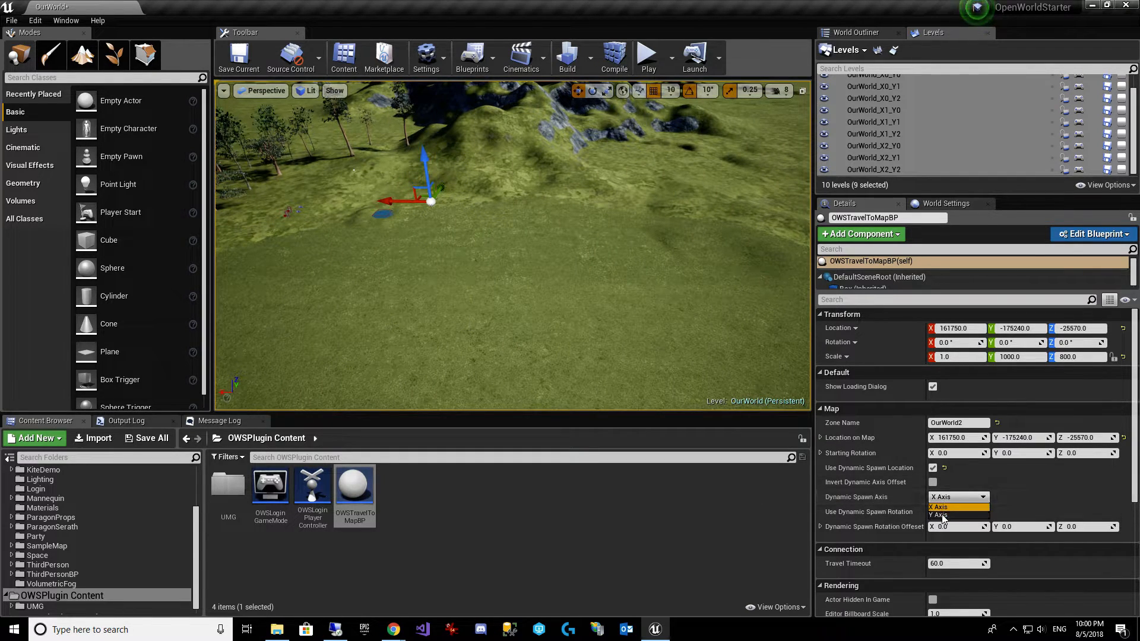
{"action": "right_click_drag", "start_coordinate": [512, 245], "coordinate": [703, 190]}
{"action": "left_click", "coordinate": [934, 512]}
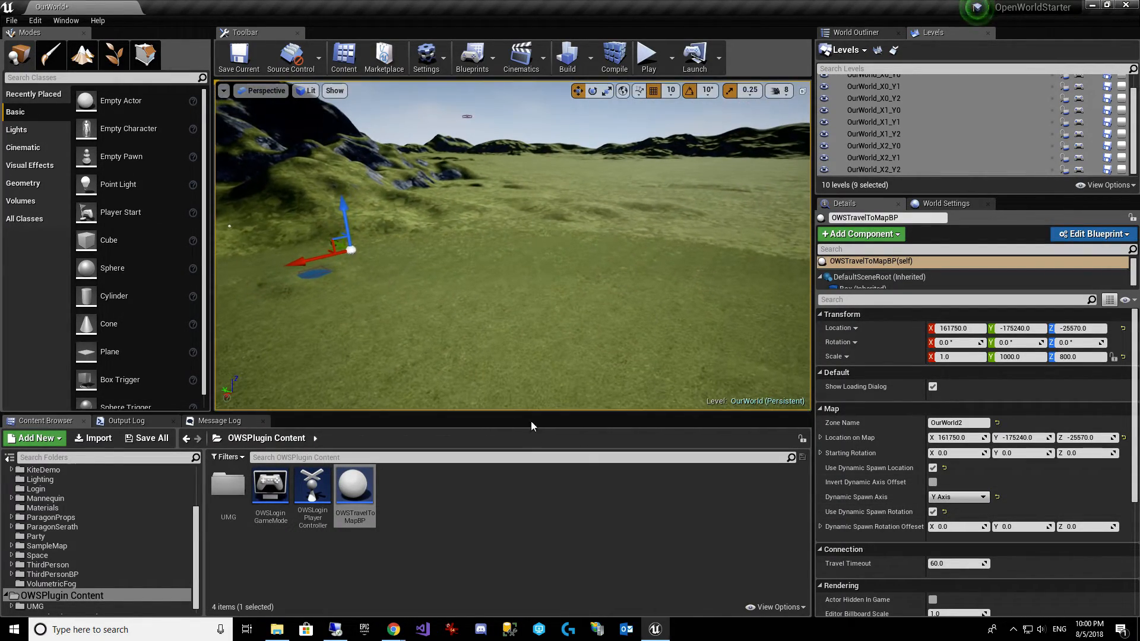
Step: Duplicate the travel actor and set the copy's X location to 161650
{"action": "mouse_move", "coordinate": [514, 148]}
{"action": "right_mouse_down"}
{"action": "mouse_move", "coordinate": [517, 178]}
{"action": "mouse_move", "coordinate": [525, 160]}
{"action": "right_mouse_up"}
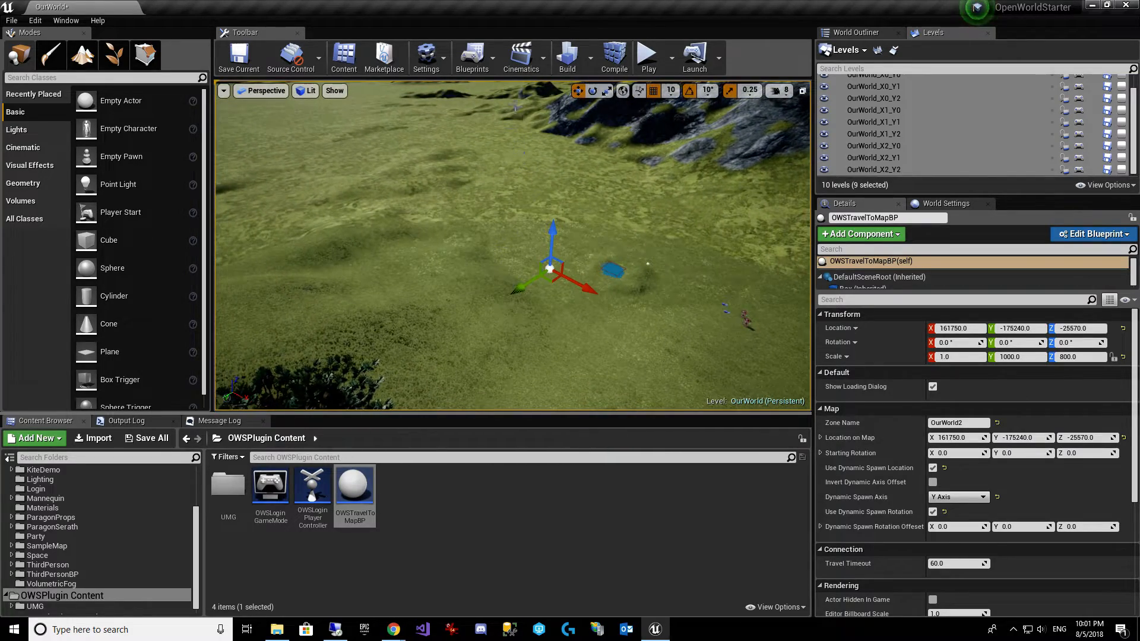
{"action": "right_click_drag", "start_coordinate": [569, 203], "coordinate": [443, 211]}
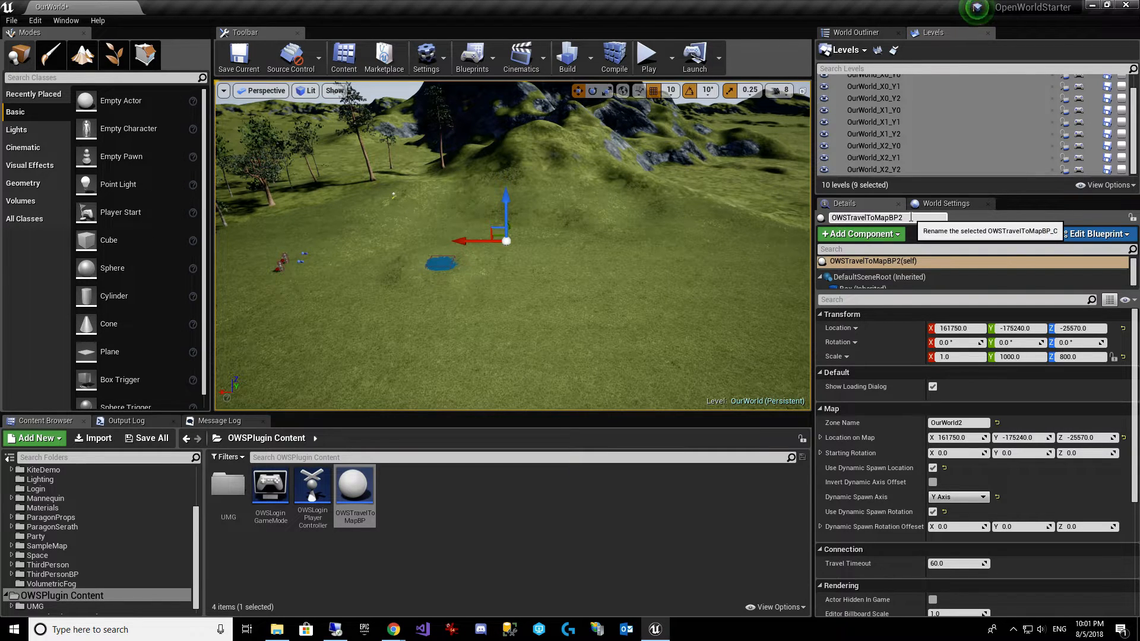
{"action": "left_click", "coordinate": [881, 35]}
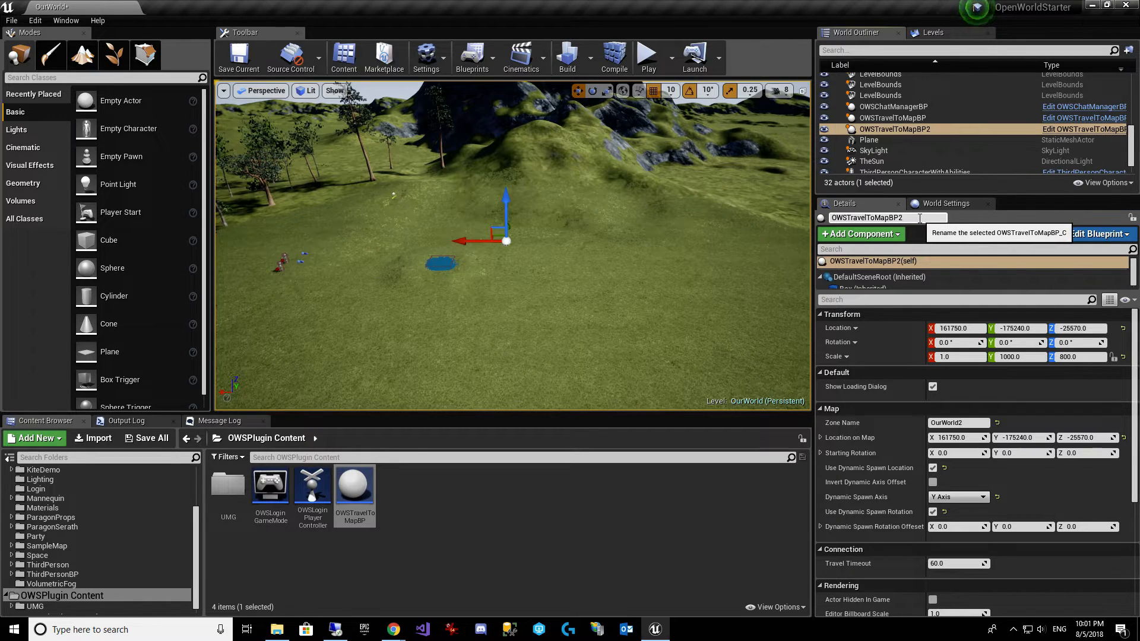
{"action": "left_click", "coordinate": [953, 329]}
{"action": "left_click", "coordinate": [953, 329]}
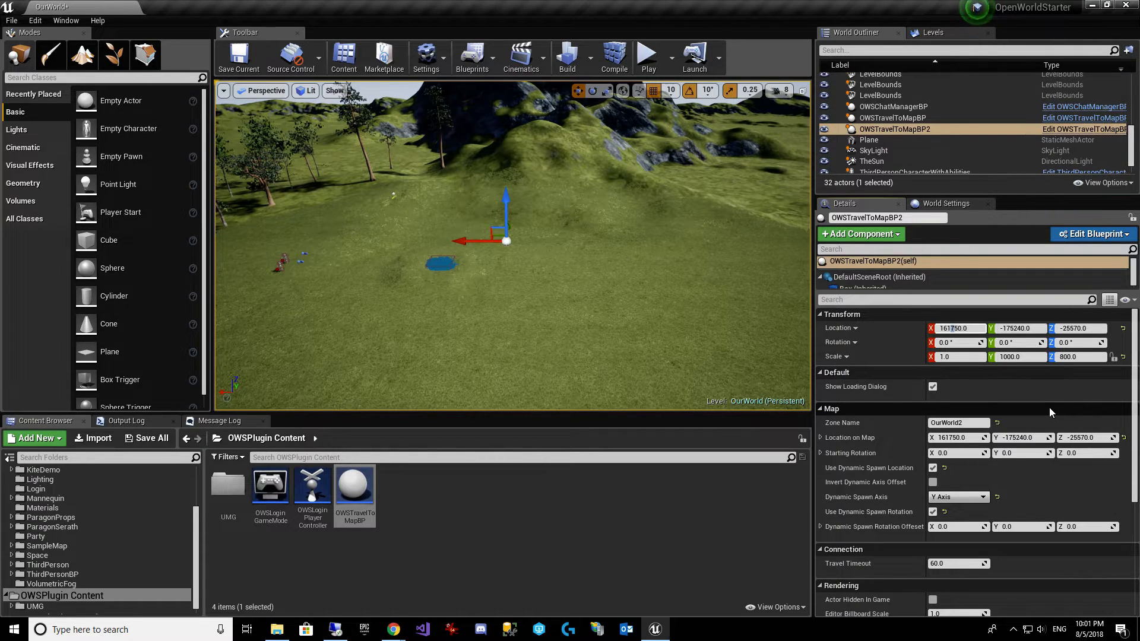
{"action": "key", "text": "Return"}
Step: Rename the original OWSTravelToMapBP actor as PortalFromOurWorld1ToOurWorld2
{"action": "left_click", "coordinate": [929, 116]}
{"action": "left_click", "coordinate": [918, 220]}
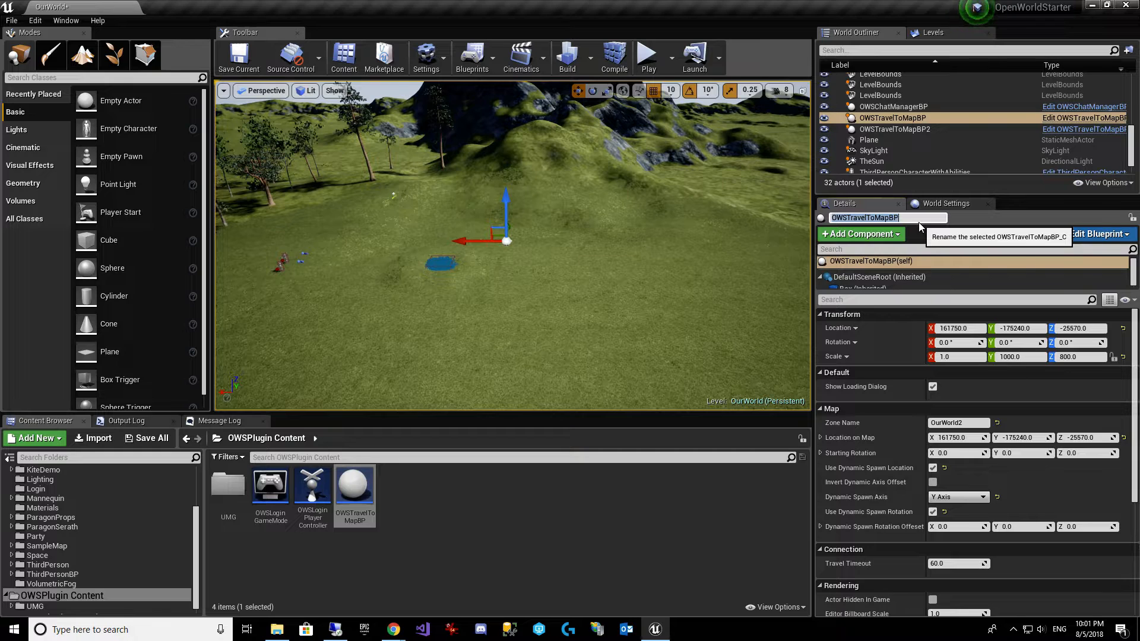
{"action": "type", "text": "PortalFromOurWorld1ToOurWorld2"}
{"action": "key", "text": "Return"}
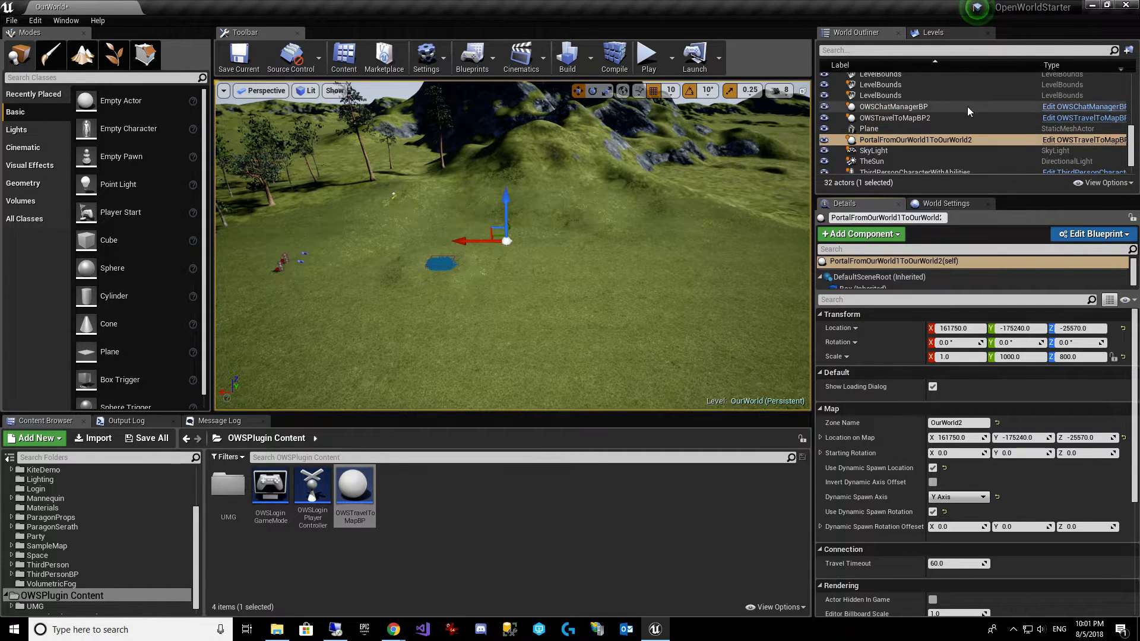
Step: Rename the duplicated travel actor as PortalFromOurWorld2ToOurWorld1
{"action": "left_click", "coordinate": [927, 119]}
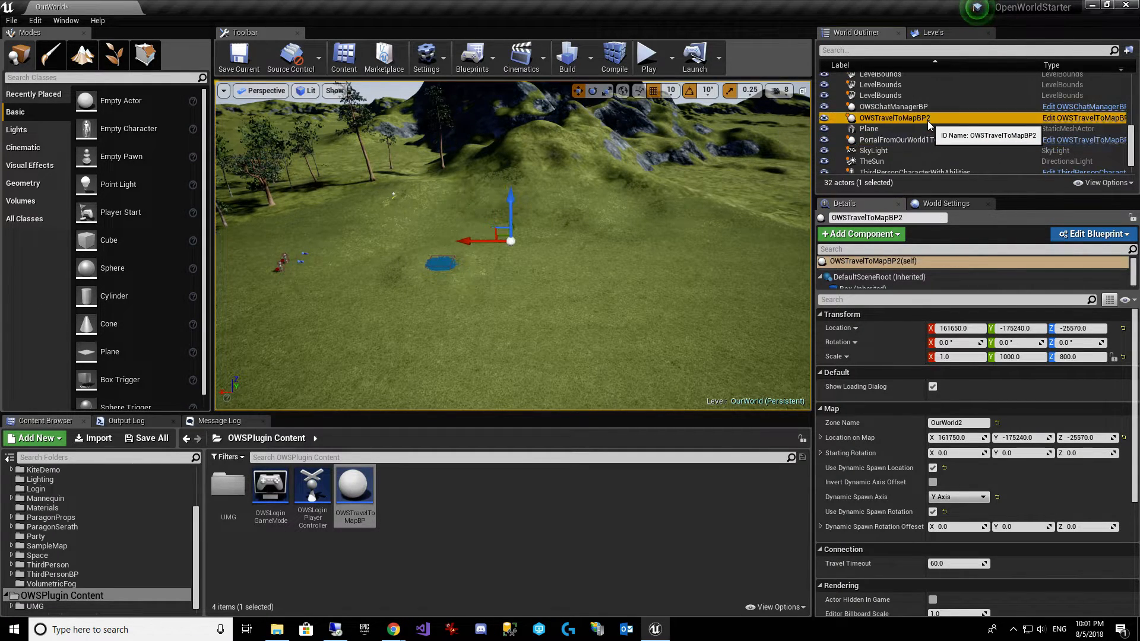
{"action": "left_click", "coordinate": [927, 217]}
{"action": "key", "text": "ctrl+v"}
{"action": "left_click", "coordinate": [901, 218]}
{"action": "key", "text": "BackSpace"}
{"action": "type", "text": "2"}
{"action": "key", "text": "End"}
{"action": "key", "text": "BackSpace"}
{"action": "type", "text": "1"}
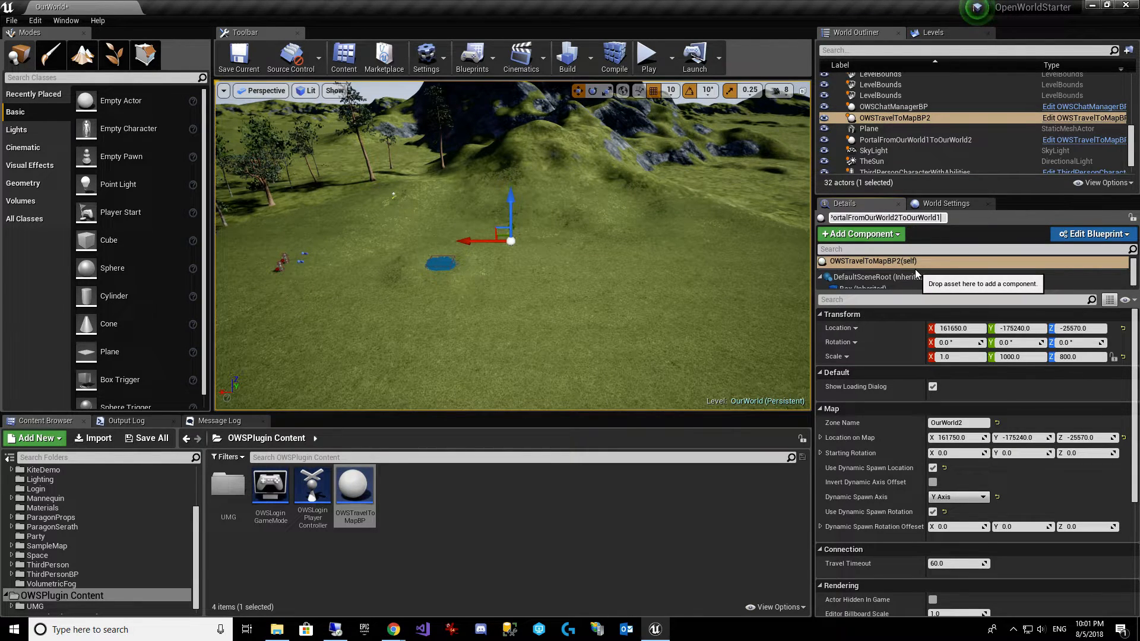
{"action": "key", "text": "Return"}
Step: Set the Zone Name of PortalFromOurWorld2ToOurWorld1 to OurWorld1
{"action": "left_click", "coordinate": [964, 130]}
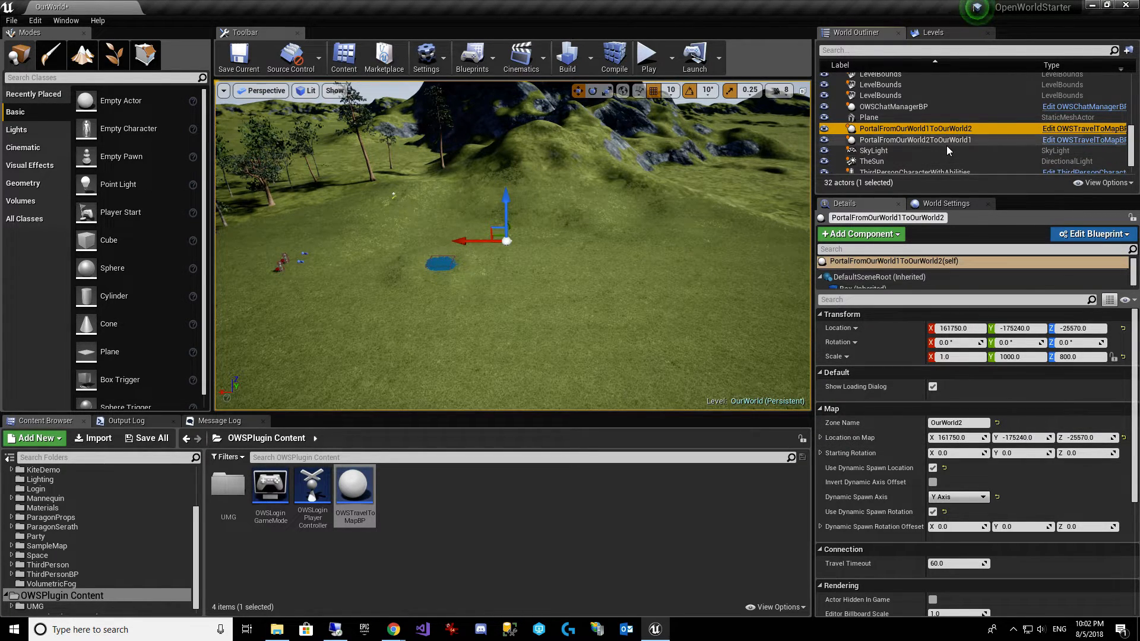
{"action": "left_click", "coordinate": [949, 140]}
{"action": "left_click", "coordinate": [971, 423]}
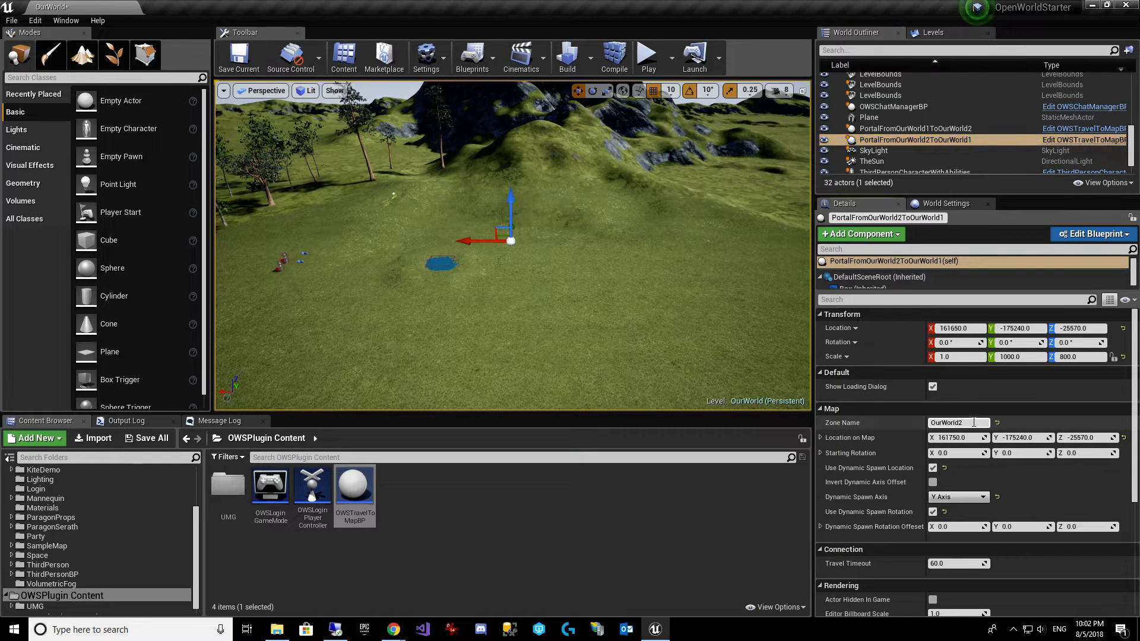
{"action": "type", "text": "OurWorld1"}
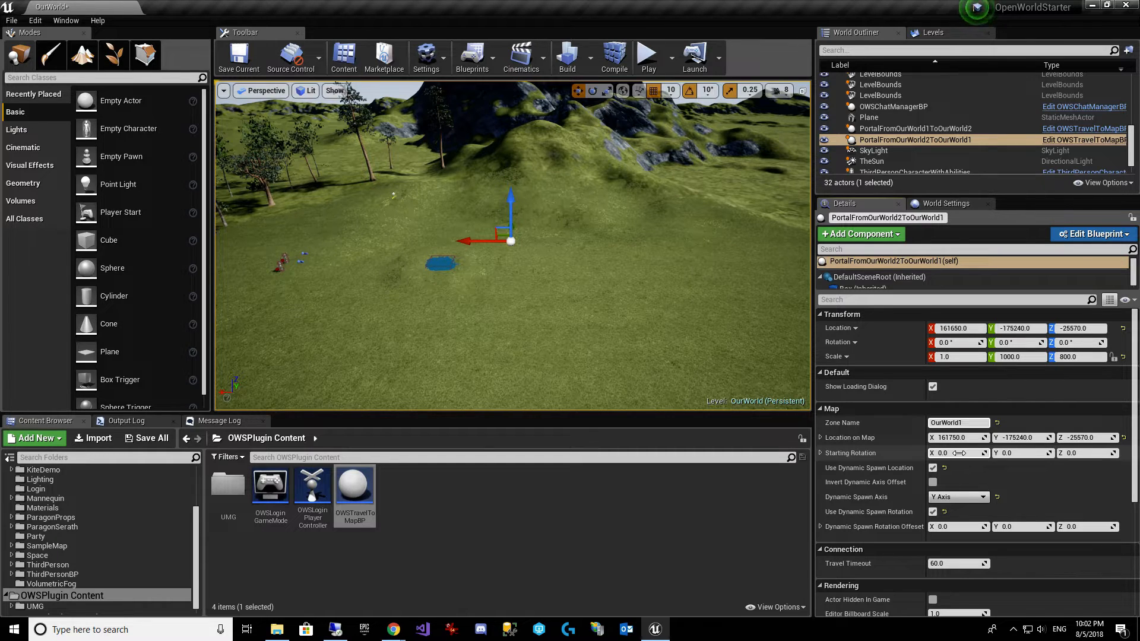
Step: Compare the positions and map settings of the two portals by selecting them alternately
{"action": "right_click_drag", "start_coordinate": [771, 275], "coordinate": [986, 227]}
{"action": "key", "text": "f"}
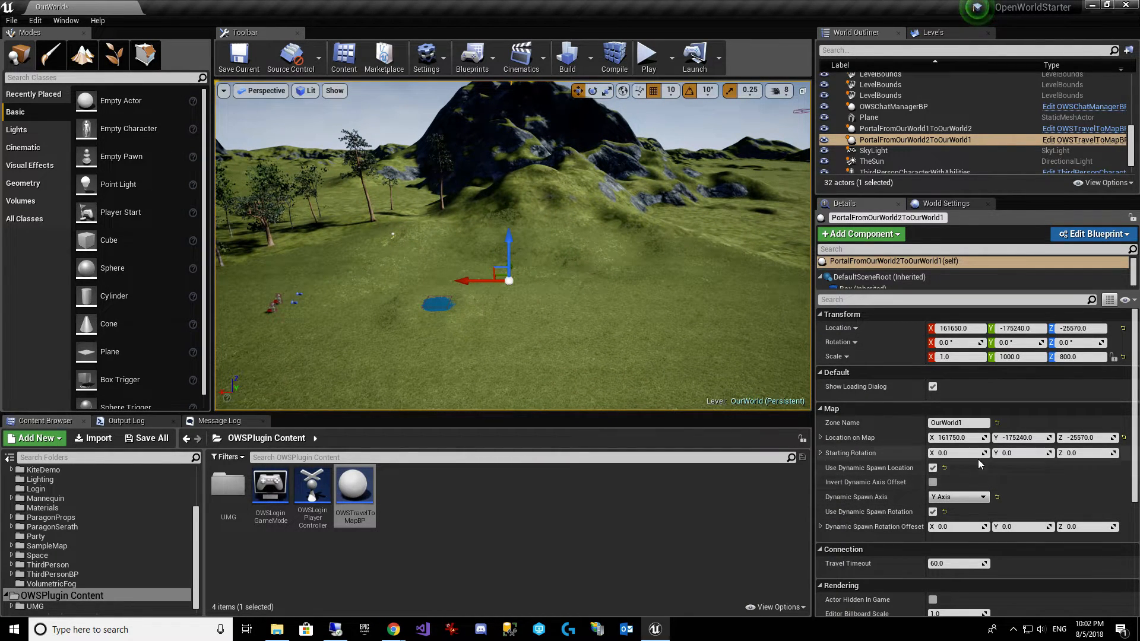
{"action": "left_click", "coordinate": [918, 127]}
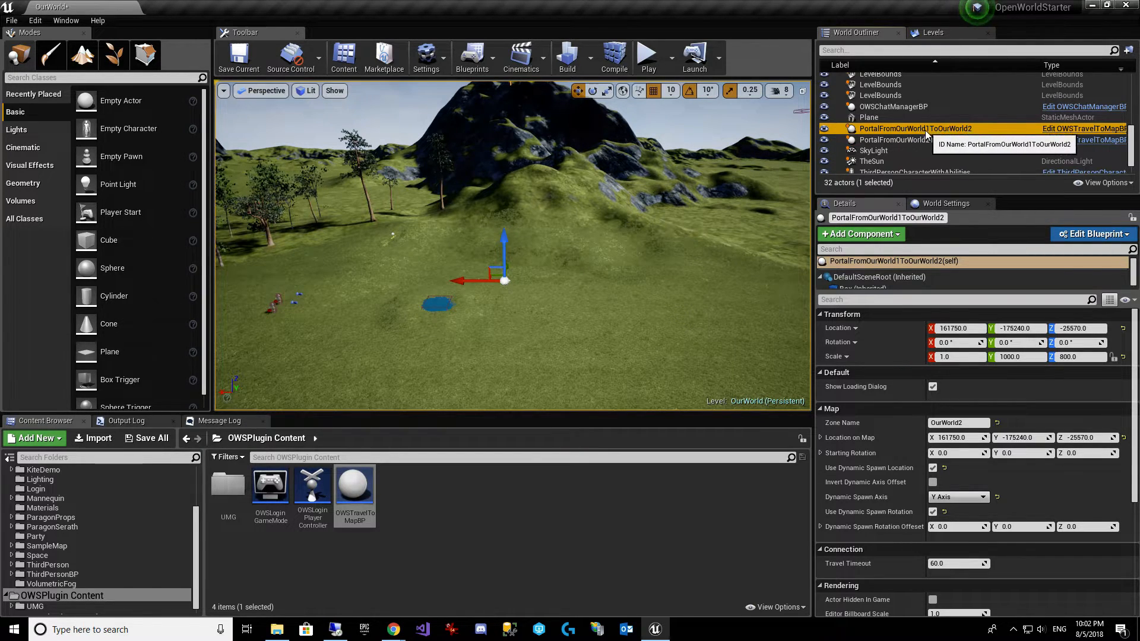
{"action": "left_click", "coordinate": [927, 139]}
{"action": "left_click", "coordinate": [926, 128]}
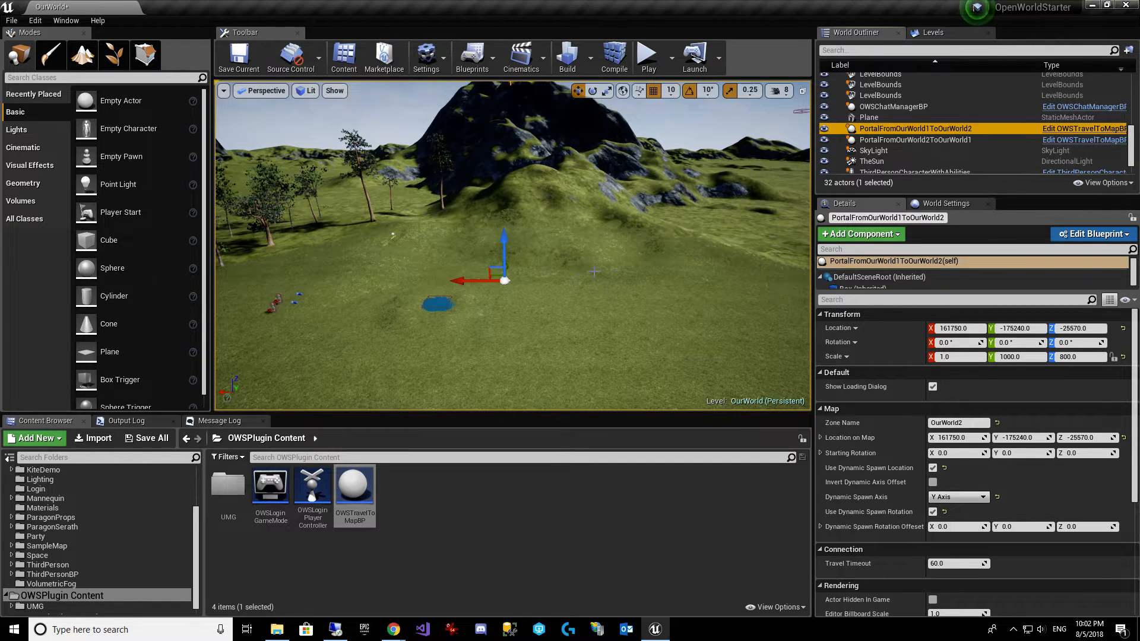
{"action": "left_click", "coordinate": [843, 140]}
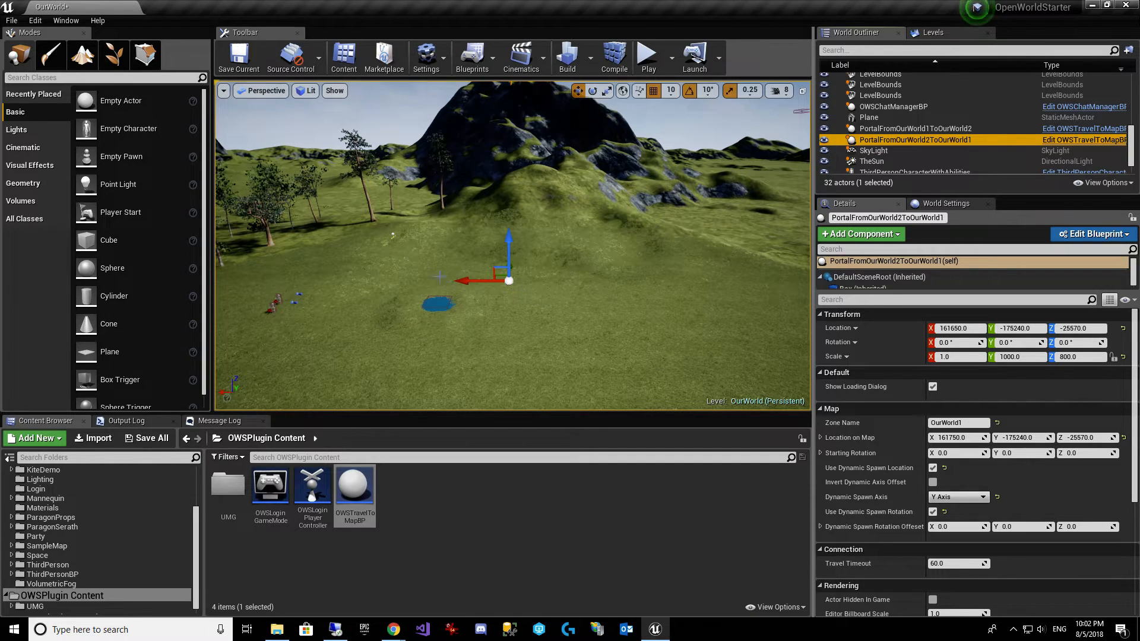
Step: Check each portal's Location on Map against the X location of the opposite portal
{"action": "left_click", "coordinate": [949, 129]}
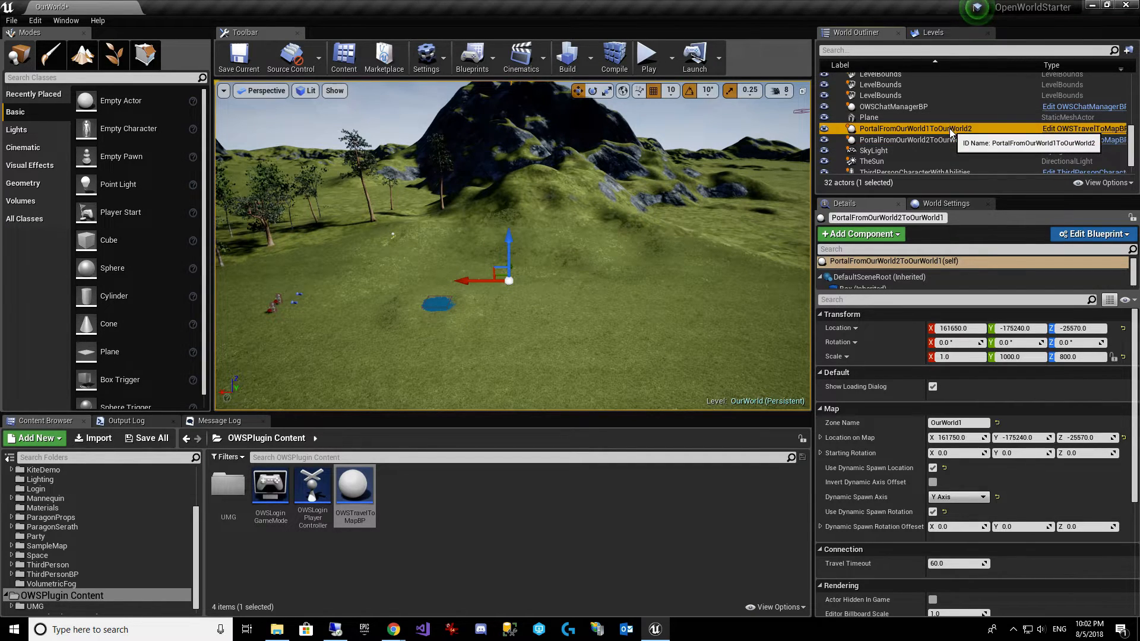
{"action": "left_click", "coordinate": [962, 139]}
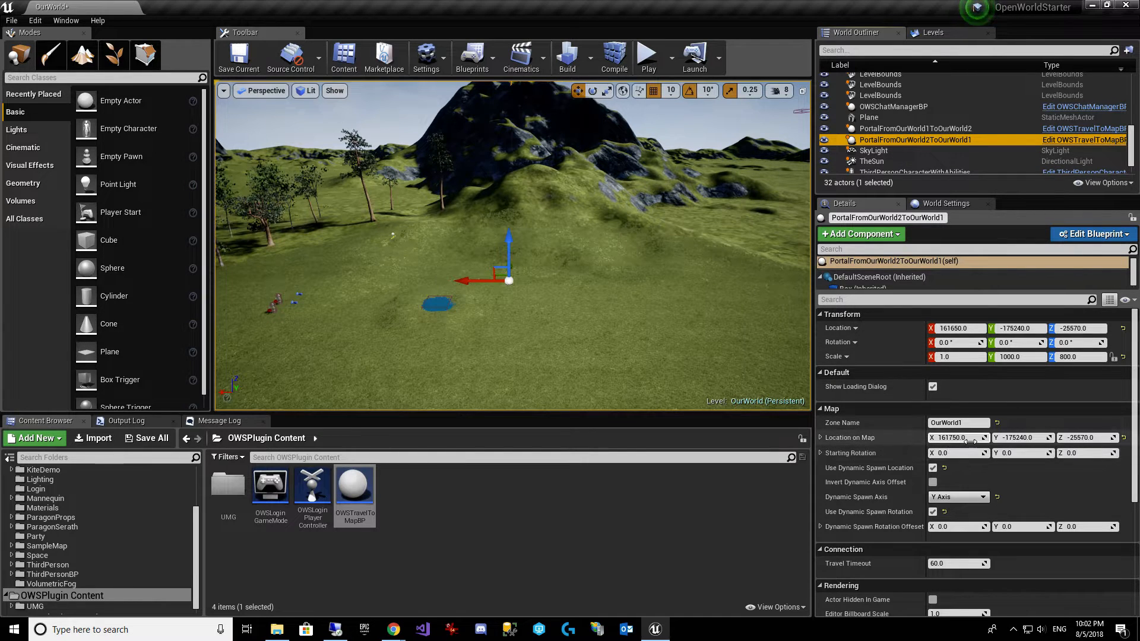
{"action": "left_click", "coordinate": [984, 128]}
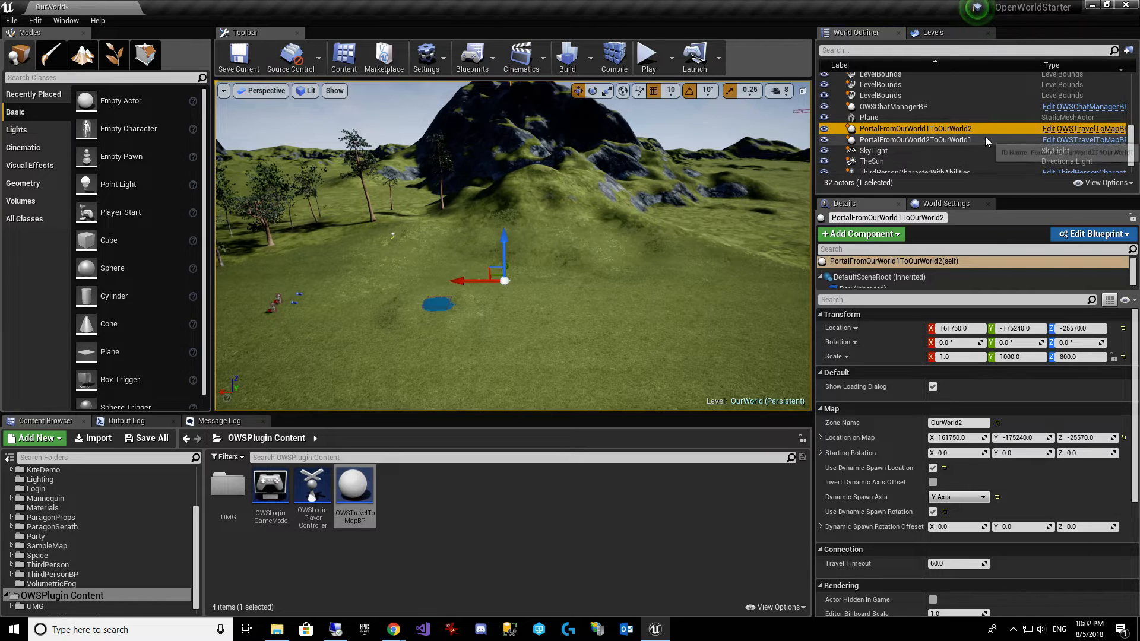
{"action": "left_click", "coordinate": [979, 140]}
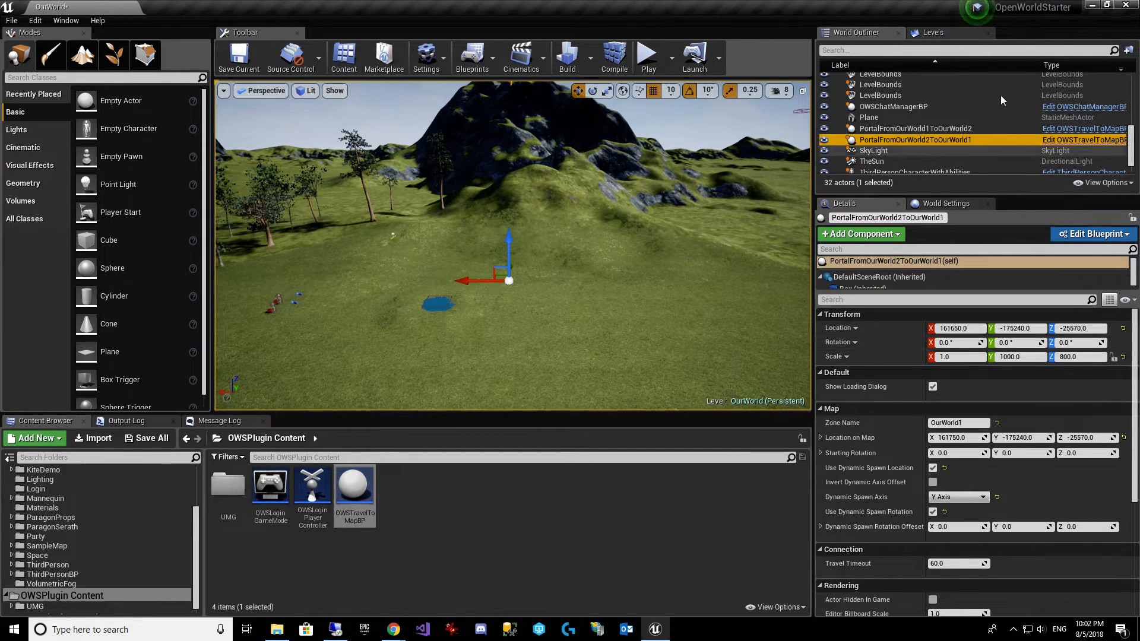
{"action": "left_click", "coordinate": [962, 129]}
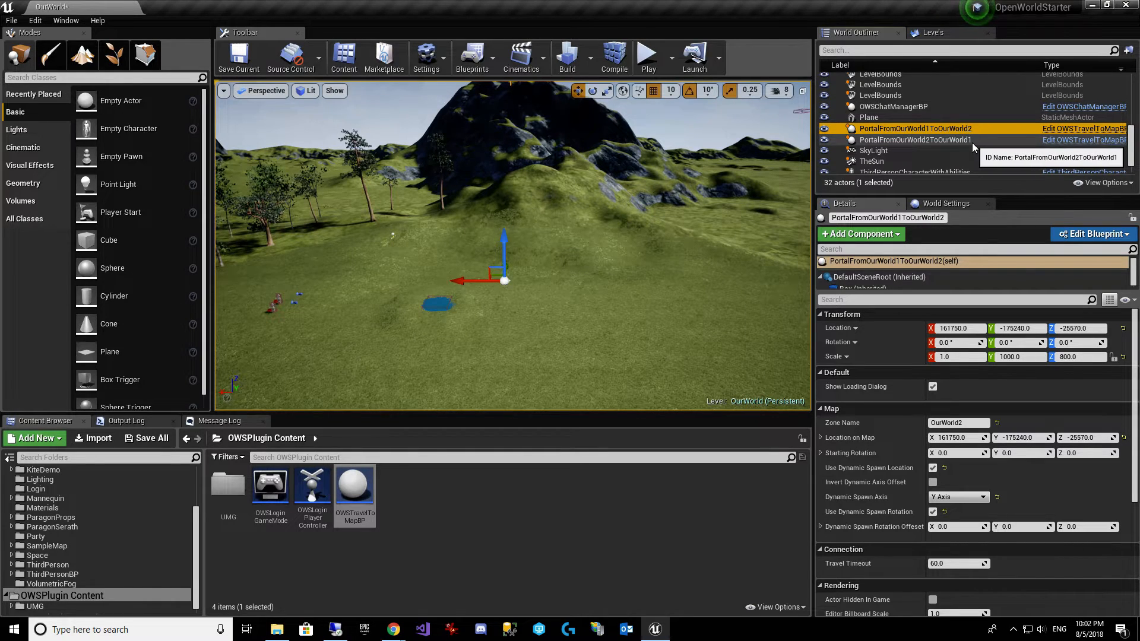
{"action": "left_click", "coordinate": [971, 141]}
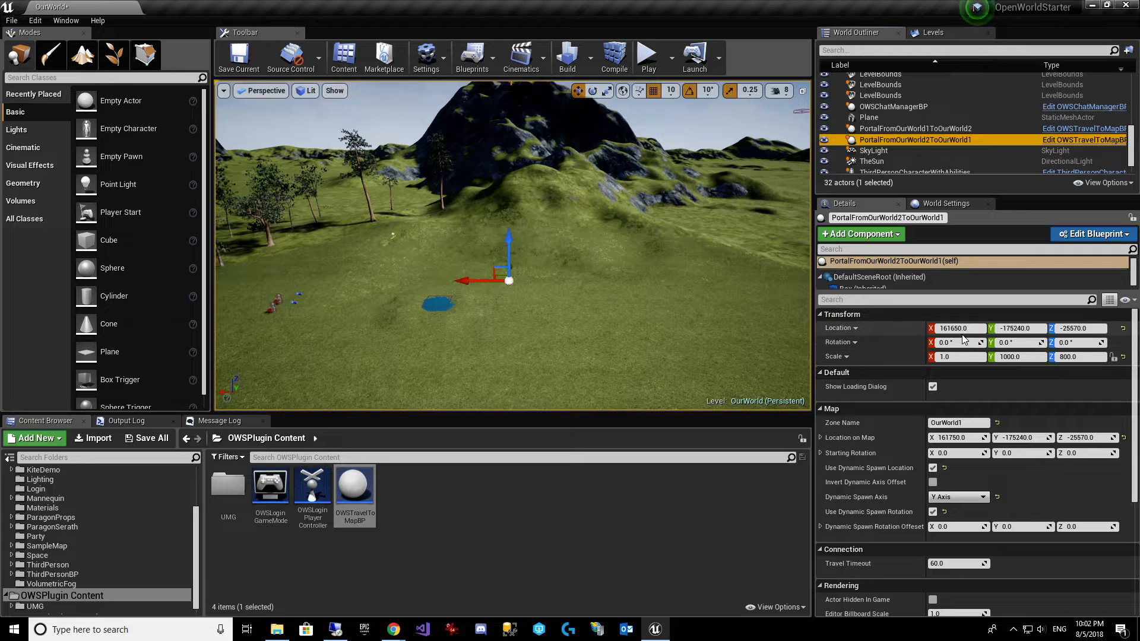
Step: Set the X value of Location on Map for PortalFromOurWorld1ToOurWorld2 to 161450
{"action": "left_click", "coordinate": [974, 129]}
{"action": "left_click", "coordinate": [959, 434]}
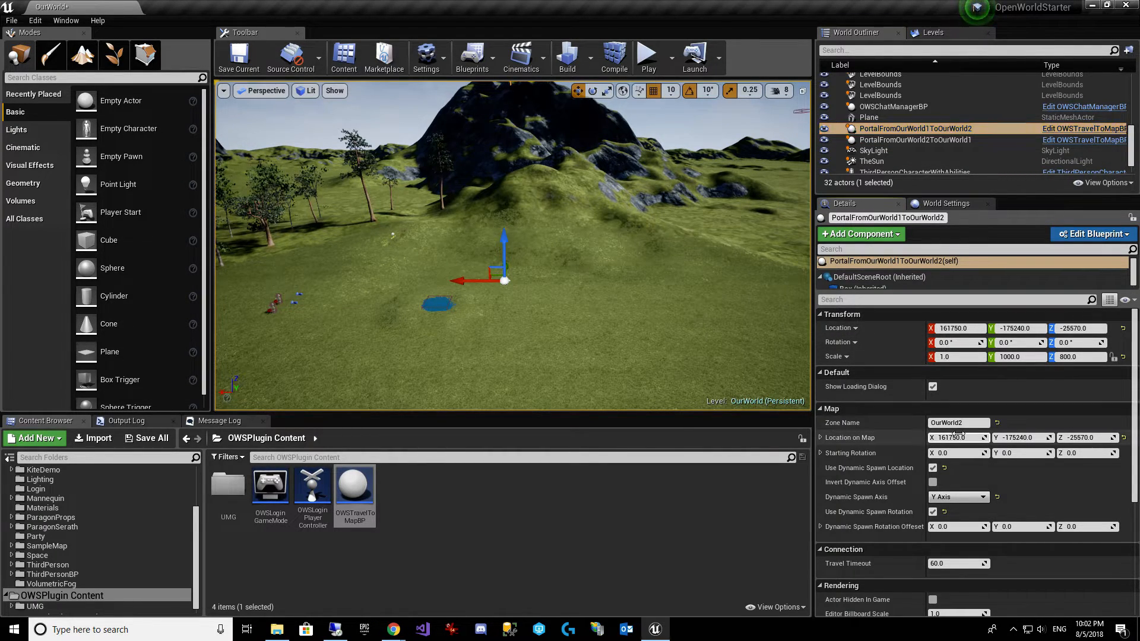
{"action": "left_click", "coordinate": [955, 436]}
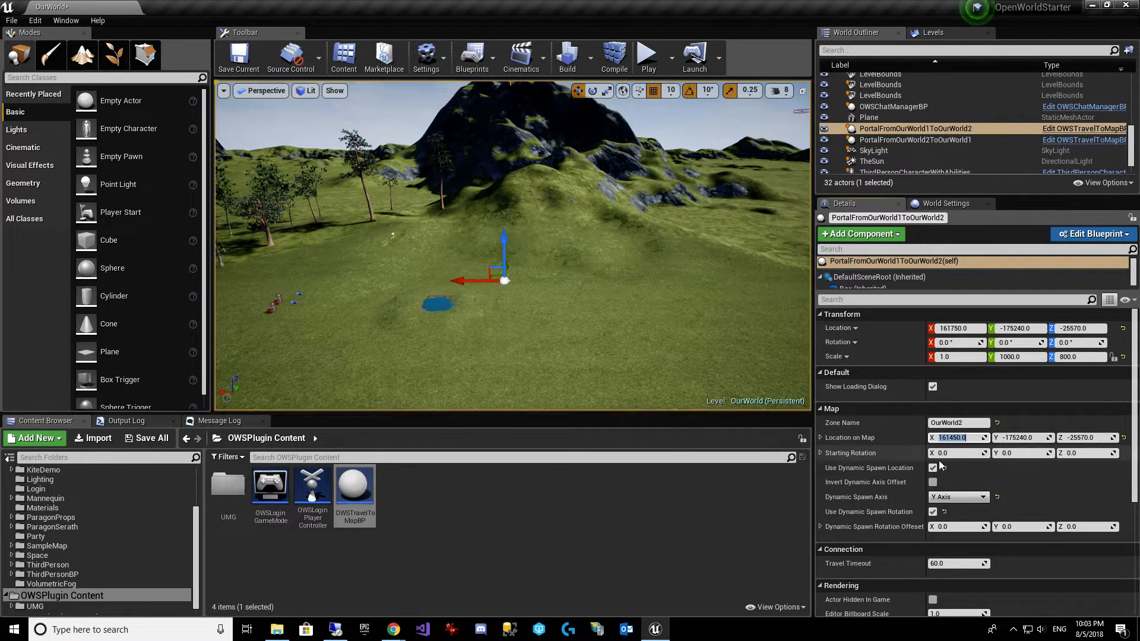
Step: Set the X value of Location on Map for PortalFromOurWorld2ToOurWorld1 to 161950 and save the OurWorld level
{"action": "left_click", "coordinate": [975, 141]}
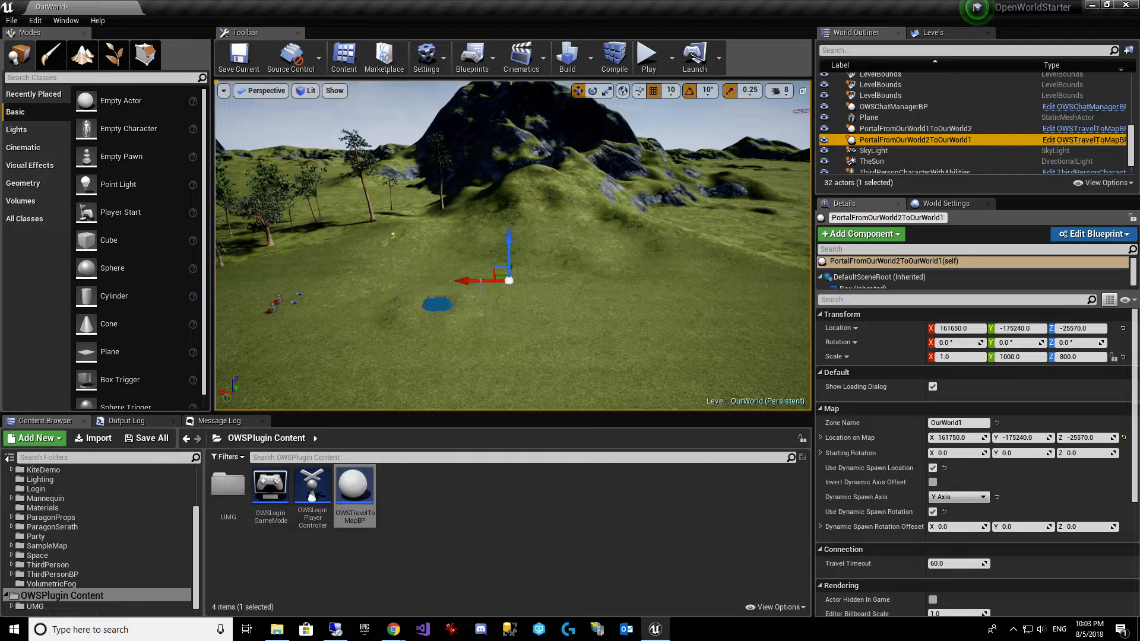
{"action": "left_click", "coordinate": [941, 129]}
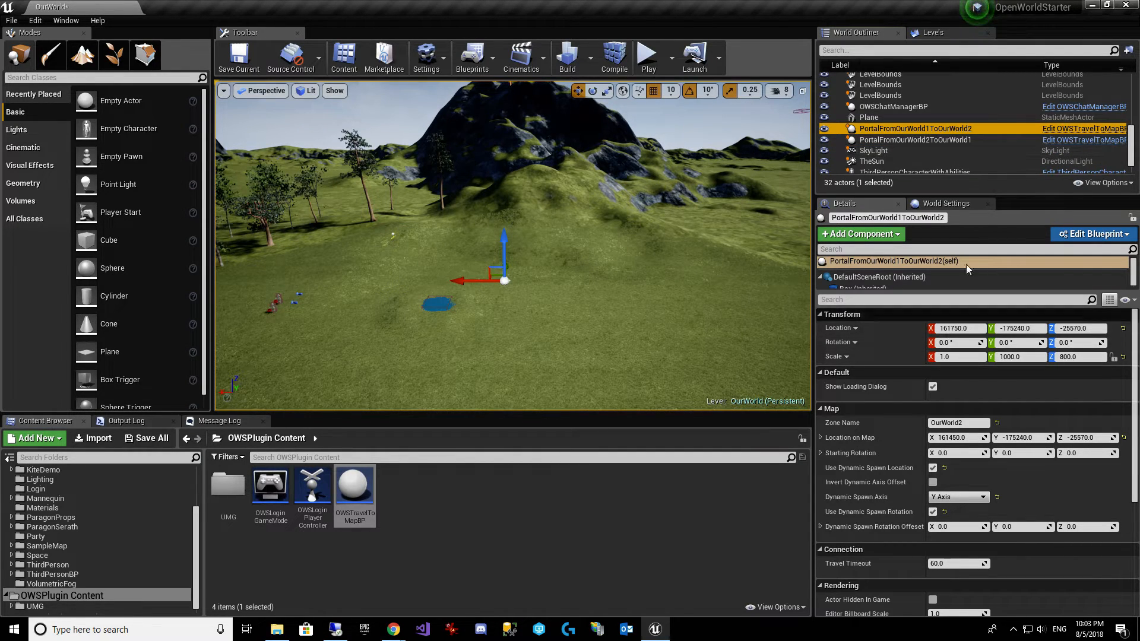
{"action": "left_click", "coordinate": [927, 141]}
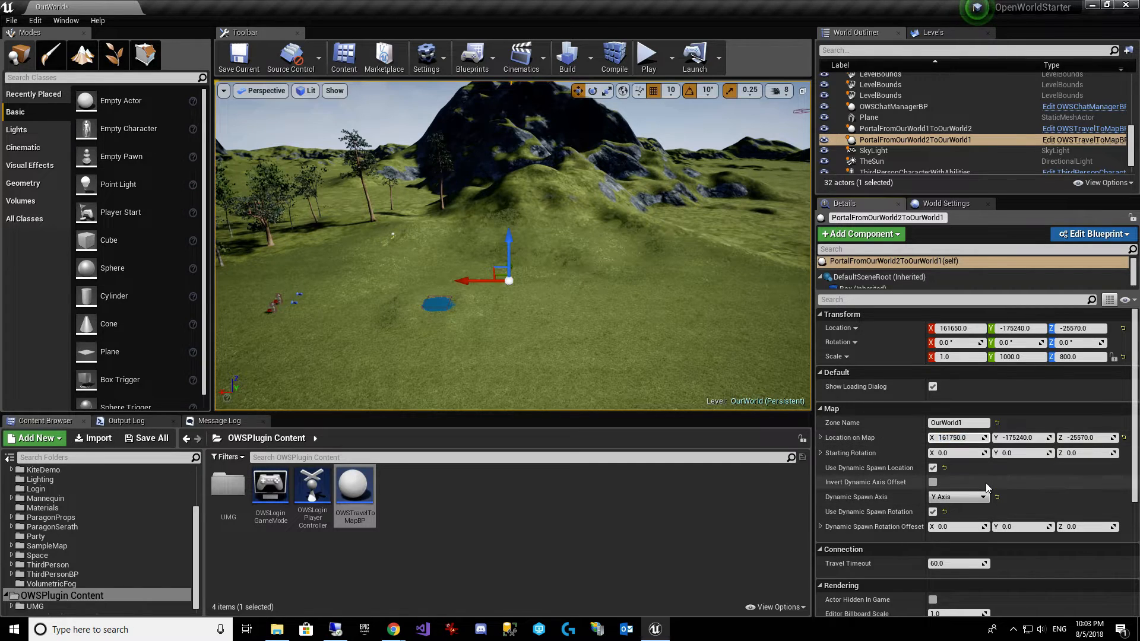
{"action": "type", "text": "9"}
{"action": "key", "text": "Return"}
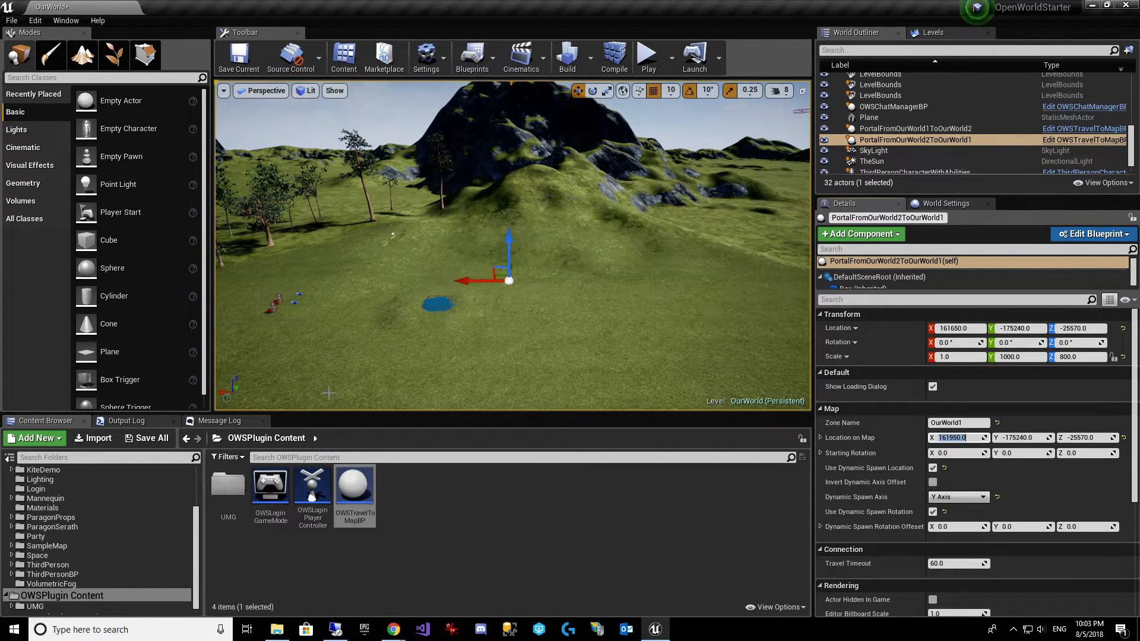
{"action": "left_click", "coordinate": [146, 438]}
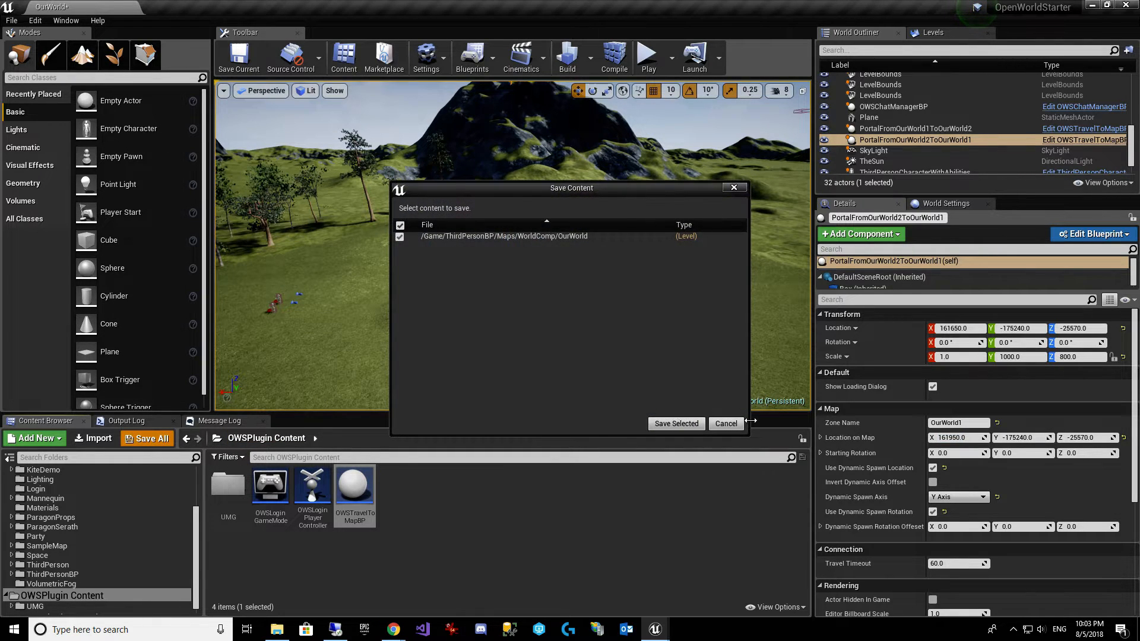
{"action": "left_click", "coordinate": [676, 423]}
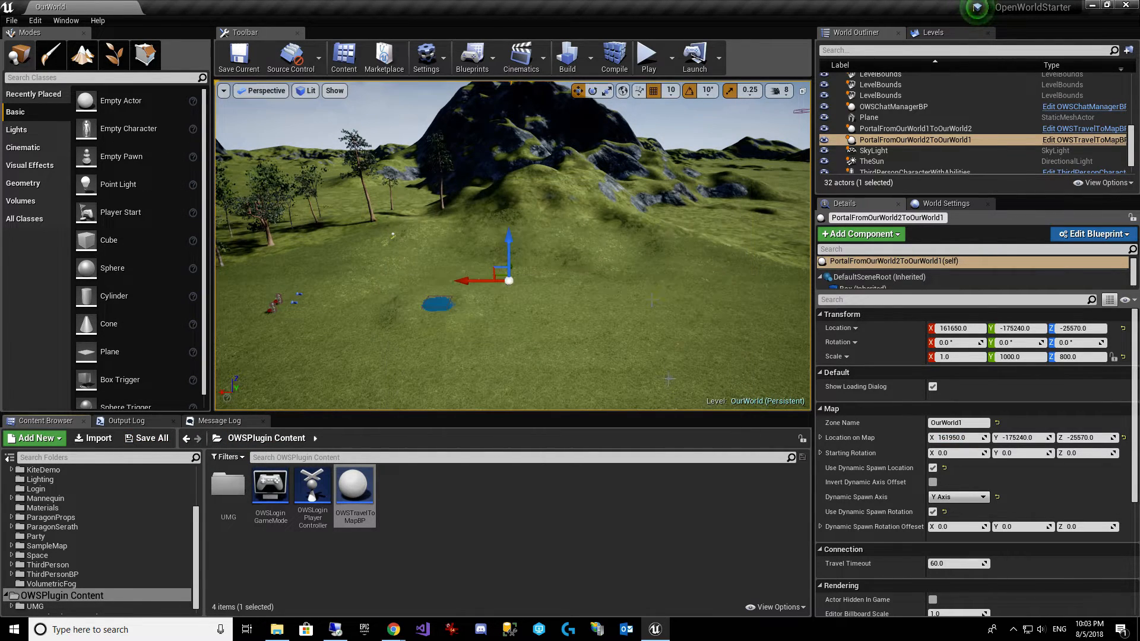
Step: Delete the leftover empty Actor from the OurWorld level
{"action": "left_click", "coordinate": [971, 128]}
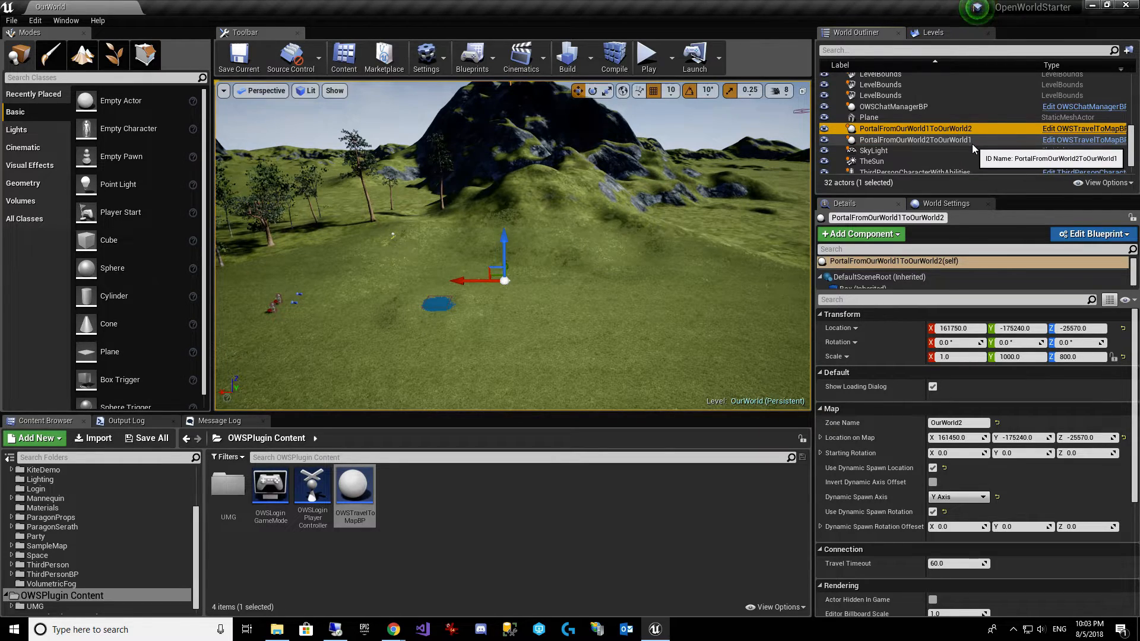
{"action": "double_click", "coordinate": [972, 144]}
{"action": "right_click_drag", "start_coordinate": [579, 231], "coordinate": [706, 223]}
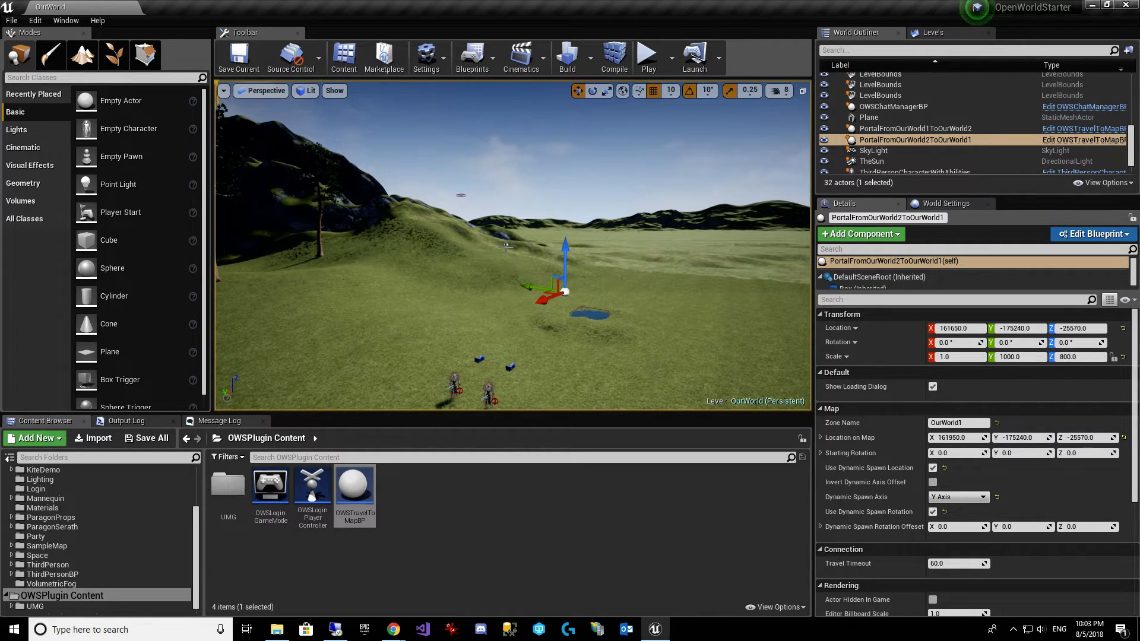
{"action": "scroll", "coordinate": [941, 115], "scroll_direction": "up", "scroll_amount": 8}
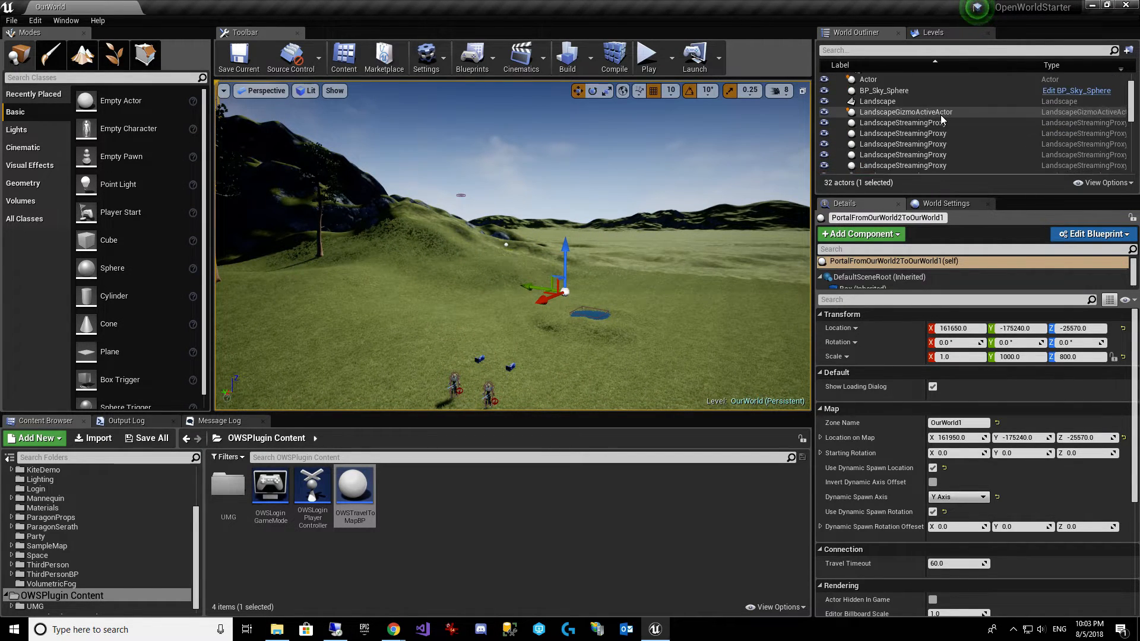
{"action": "double_click", "coordinate": [868, 109]}
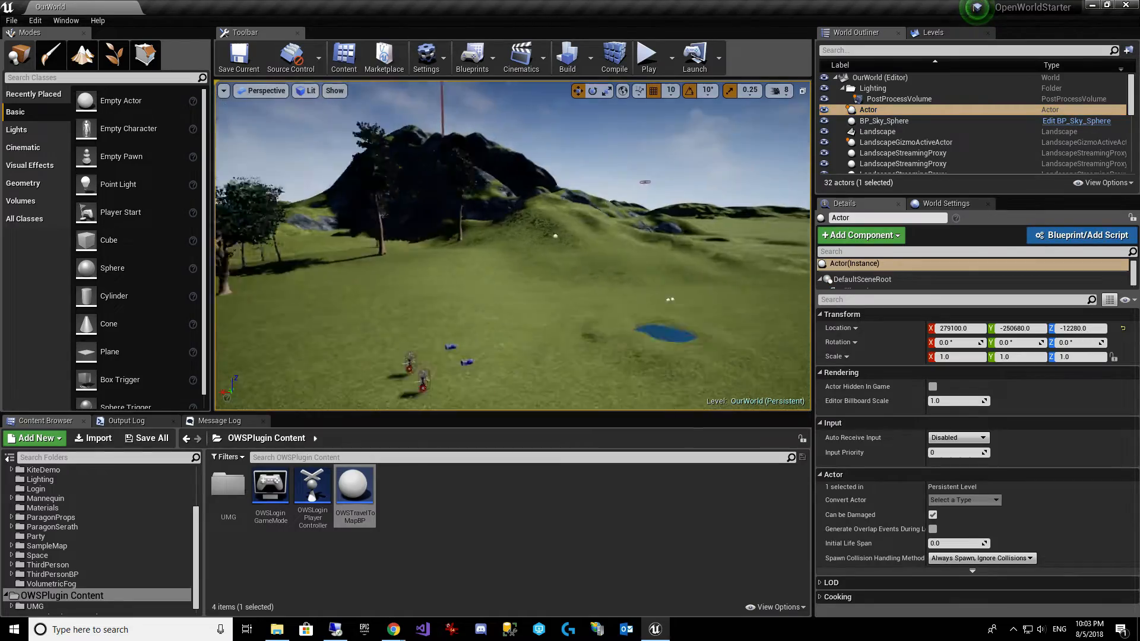
{"action": "mouse_move", "coordinate": [608, 178]}
{"action": "right_mouse_down"}
{"action": "mouse_move", "coordinate": [516, 154]}
{"action": "mouse_move", "coordinate": [546, 184]}
{"action": "mouse_move", "coordinate": [608, 178]}
{"action": "mouse_move", "coordinate": [528, 249]}
{"action": "mouse_move", "coordinate": [559, 285]}
{"action": "mouse_move", "coordinate": [463, 202]}
{"action": "mouse_move", "coordinate": [415, 220]}
{"action": "mouse_move", "coordinate": [404, 208]}
{"action": "mouse_move", "coordinate": [440, 170]}
{"action": "right_mouse_up"}
{"action": "key", "text": "Delete"}
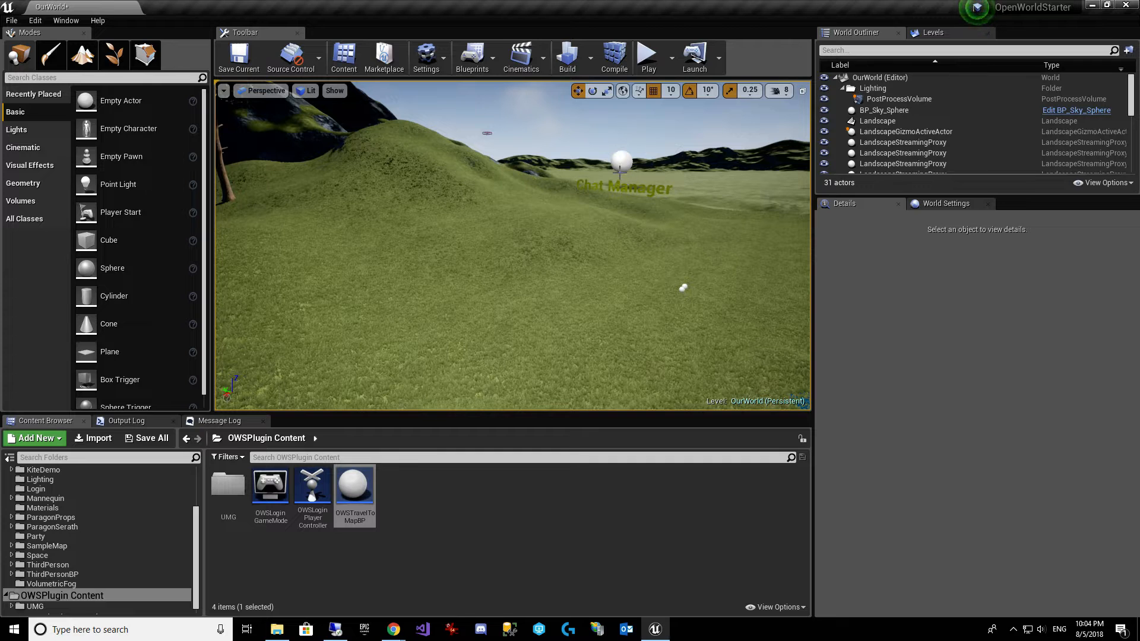
Step: Toggle Actor Hidden In Game for OWSChatManagerBP and save the OurWorld level
{"action": "left_click", "coordinate": [619, 170]}
{"action": "left_click", "coordinate": [932, 387]}
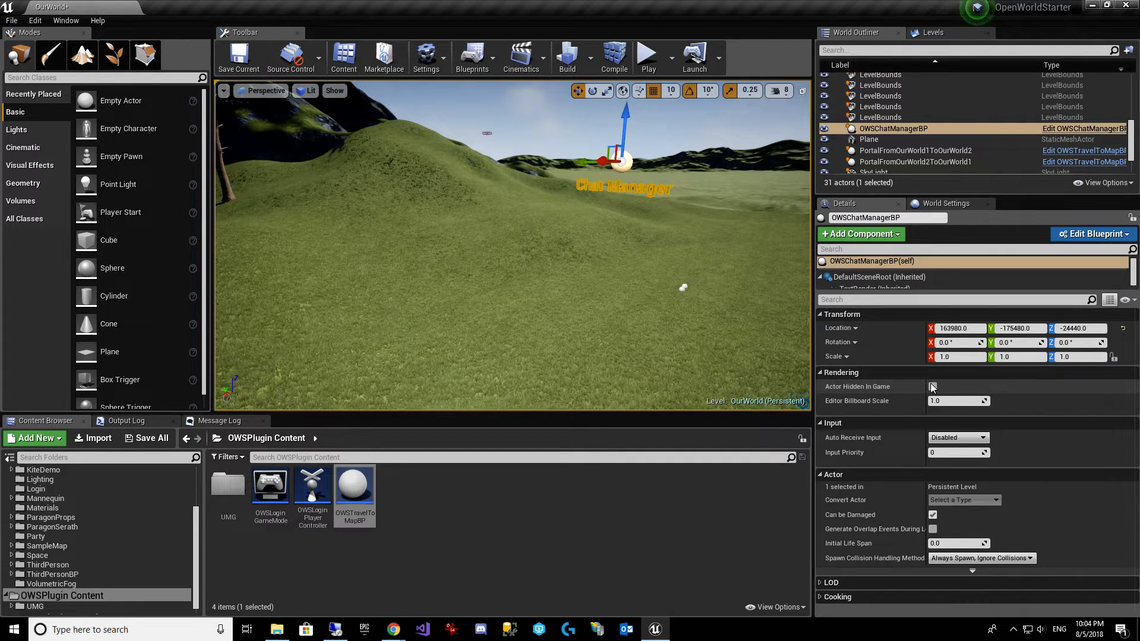
{"action": "left_click", "coordinate": [683, 287]}
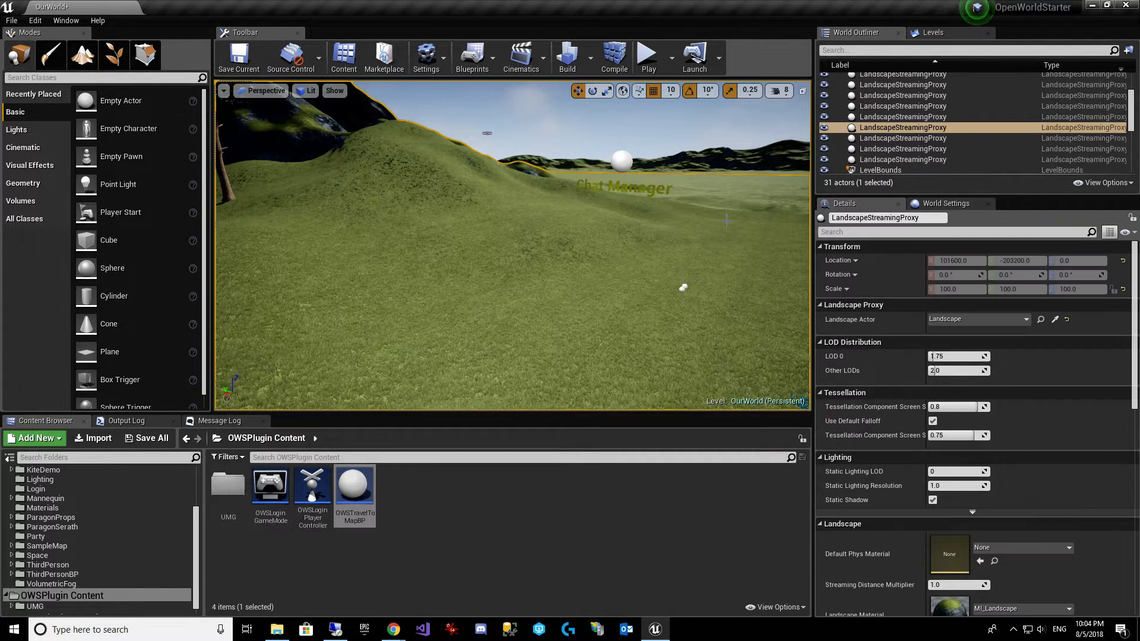
{"action": "key", "text": "f"}
{"action": "key", "text": "w"}
{"action": "mouse_move", "coordinate": [720, 223]}
{"action": "right_mouse_down"}
{"action": "mouse_move", "coordinate": [668, 223]}
{"action": "mouse_move", "coordinate": [720, 224]}
{"action": "right_mouse_up"}
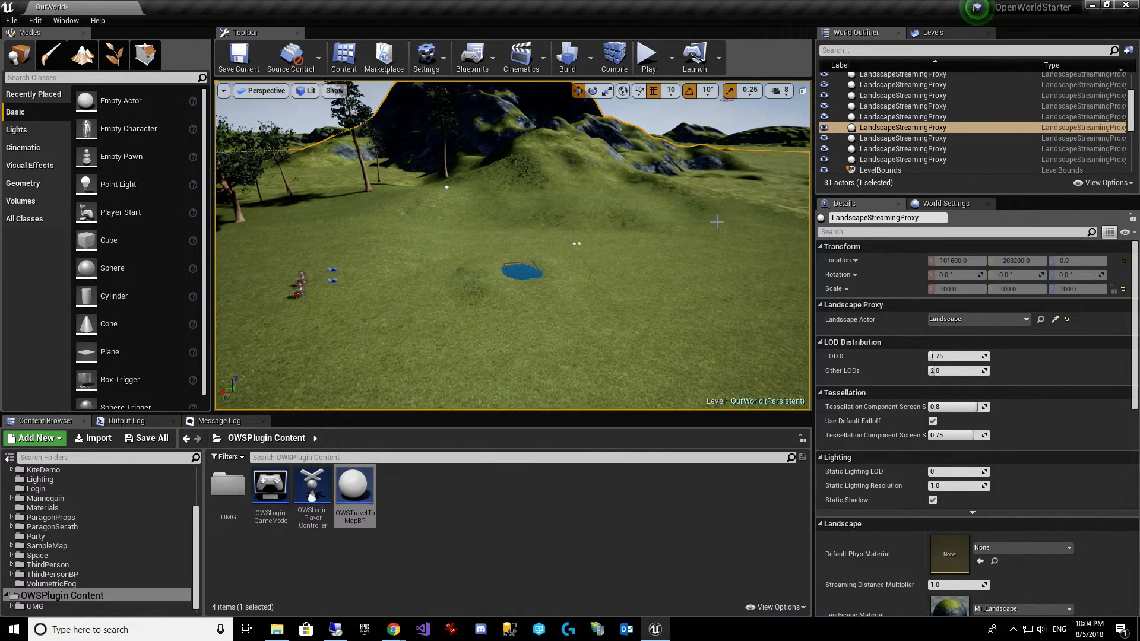
{"action": "left_click", "coordinate": [147, 438]}
{"action": "left_click", "coordinate": [677, 429]}
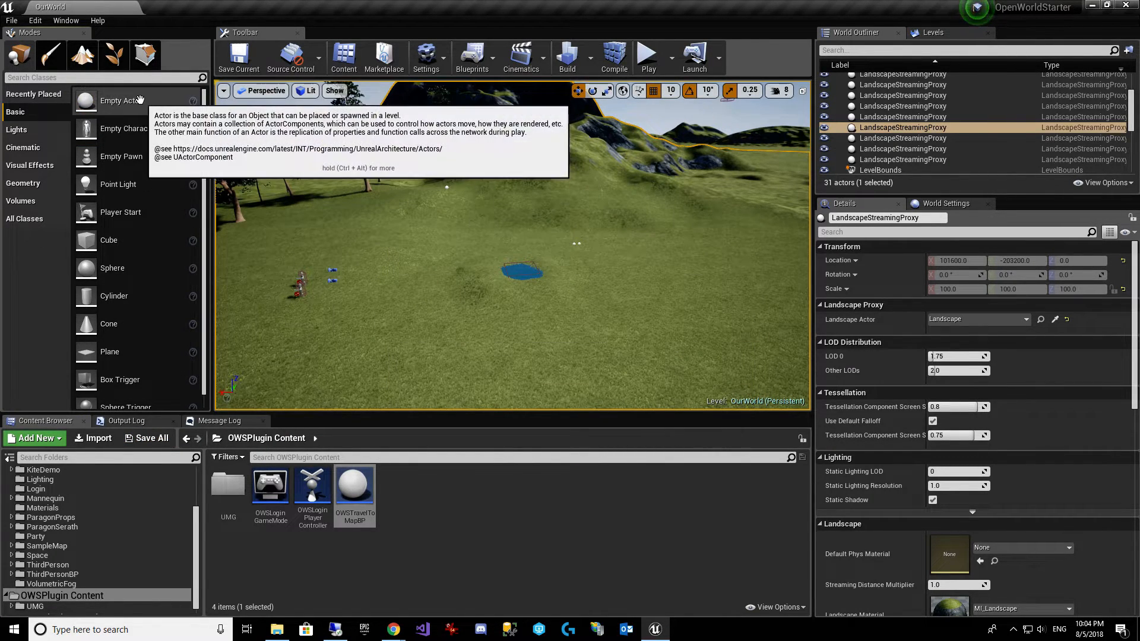
Step: Place an Empty Actor on the grass near the two characters, at about X 165340, Y -174590, Z -25320
{"action": "right_click_drag", "start_coordinate": [427, 306], "coordinate": [444, 377]}
{"action": "key", "text": "w"}
{"action": "left_click_drag", "start_coordinate": [119, 101], "coordinate": [427, 242]}
{"action": "key", "text": "s"}
{"action": "mouse_move", "coordinate": [445, 250]}
{"action": "right_mouse_down"}
{"action": "mouse_move", "coordinate": [481, 249]}
{"action": "mouse_move", "coordinate": [445, 237]}
{"action": "right_mouse_up"}
{"action": "key", "text": "s"}
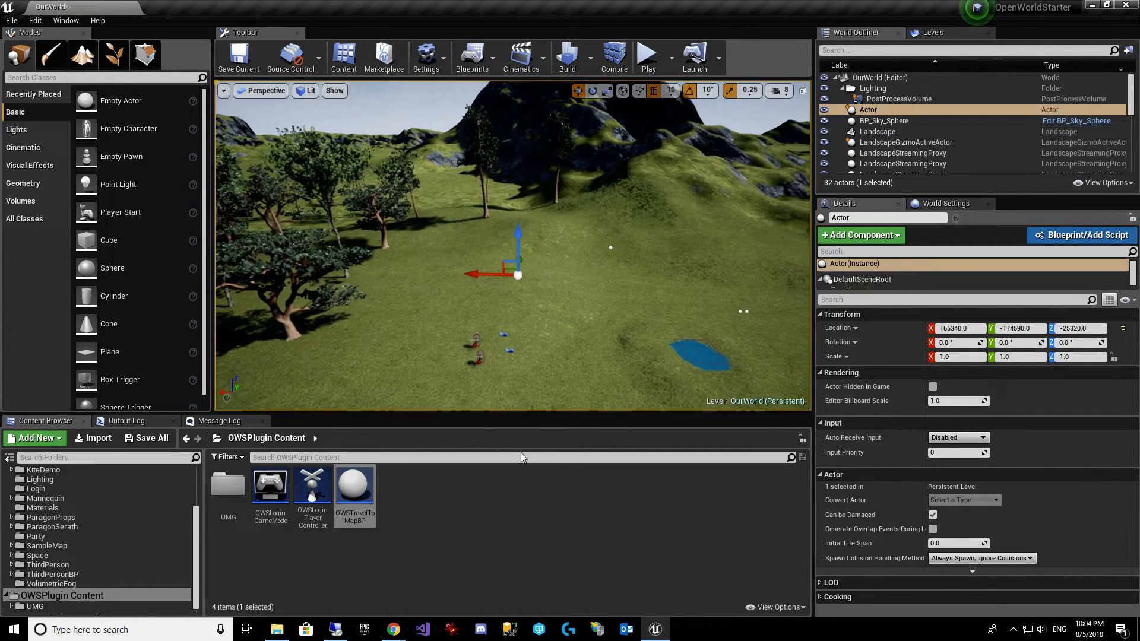
Step: Switch to the OpenWorld admin site in Chrome, keep the editor's coordinates visible beside it, and open the TestForDemo character for editing
{"action": "left_click", "coordinate": [393, 629]}
{"action": "left_click", "coordinate": [356, 594]}
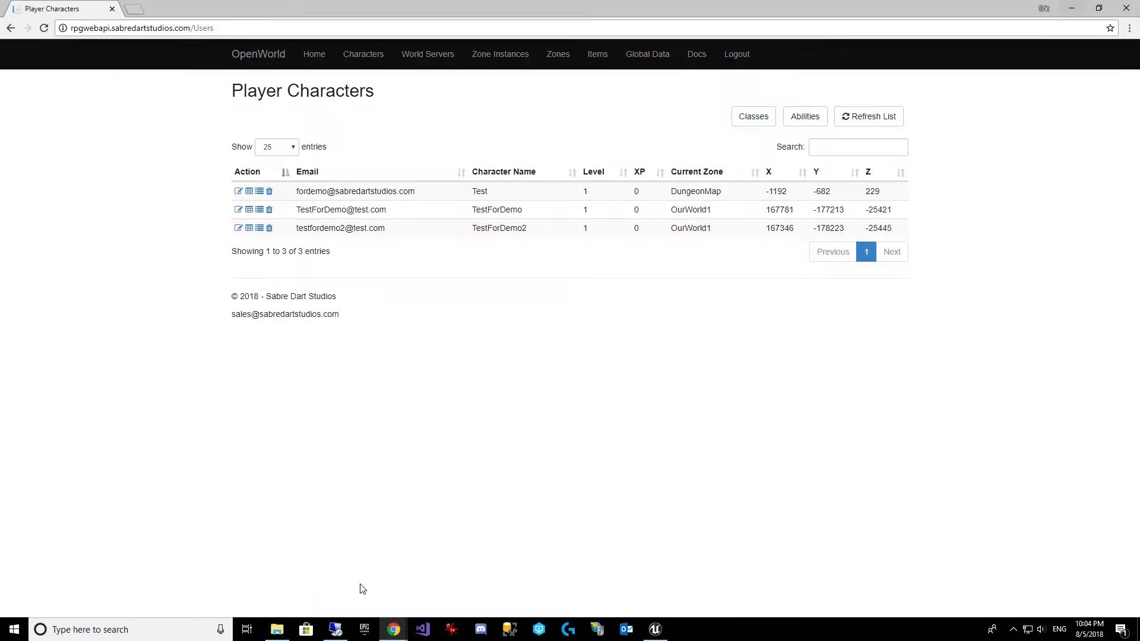
{"action": "left_click", "coordinate": [1099, 8]}
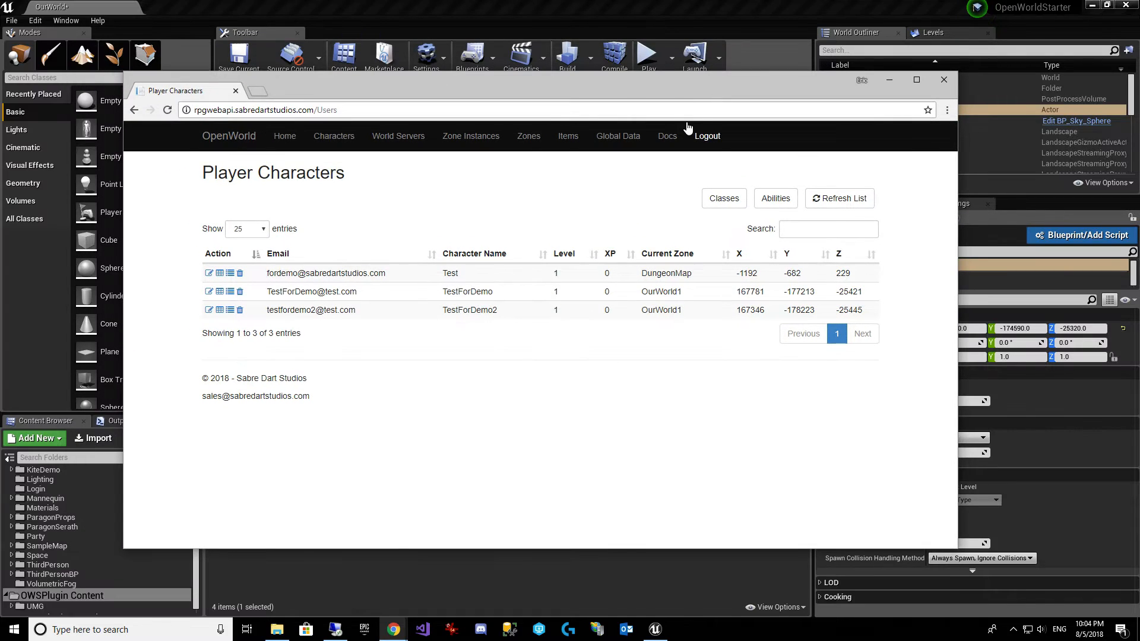
{"action": "left_click_drag", "start_coordinate": [712, 82], "coordinate": [639, 49]}
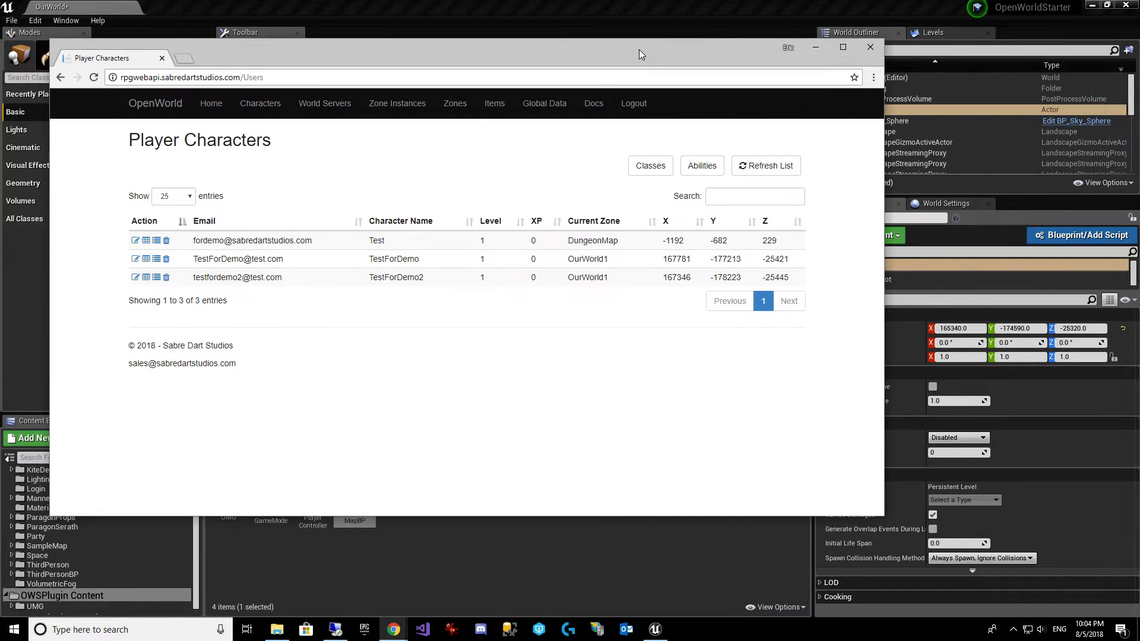
{"action": "left_click", "coordinate": [136, 259]}
Step: Set the TestForDemo character's starting position to X 165340, Y -174590, Z -25320 and save the character
{"action": "scroll", "coordinate": [425, 336], "scroll_direction": "down", "scroll_amount": 3}
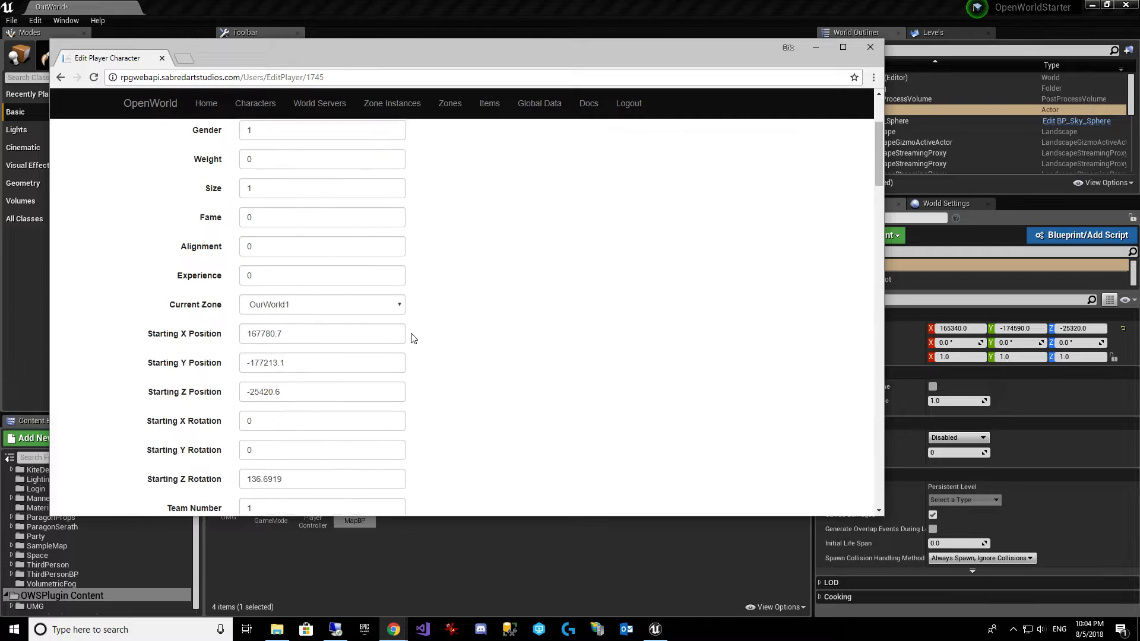
{"action": "left_click", "coordinate": [320, 288]}
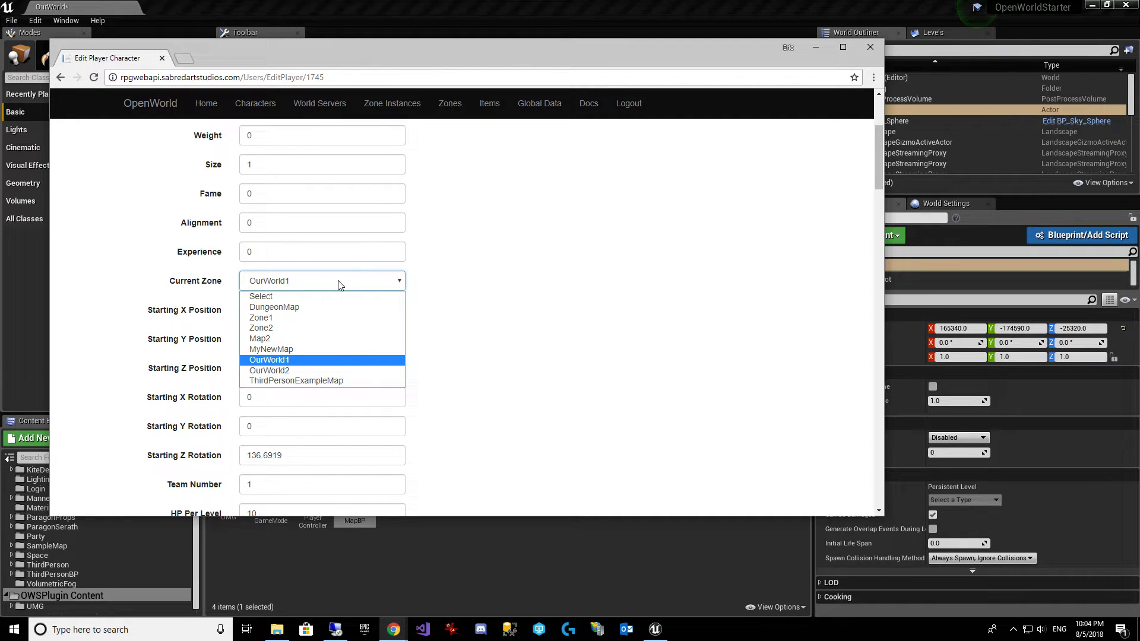
{"action": "left_click", "coordinate": [478, 350]}
{"action": "double_click", "coordinate": [313, 310]}
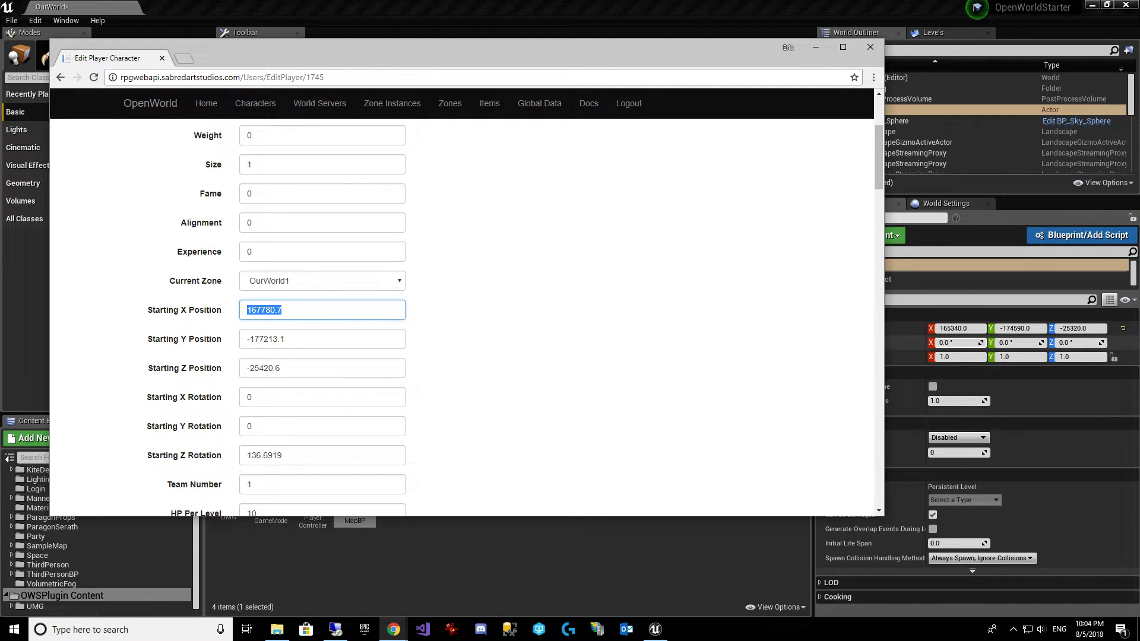
{"action": "type", "text": "165340"}
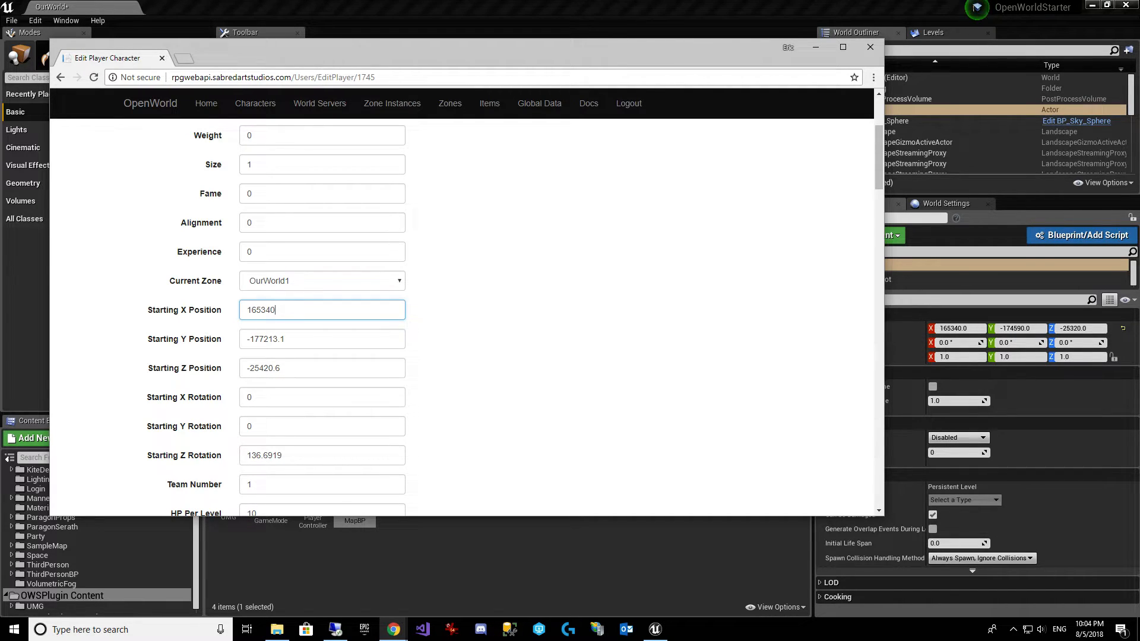
{"action": "key", "text": "Tab"}
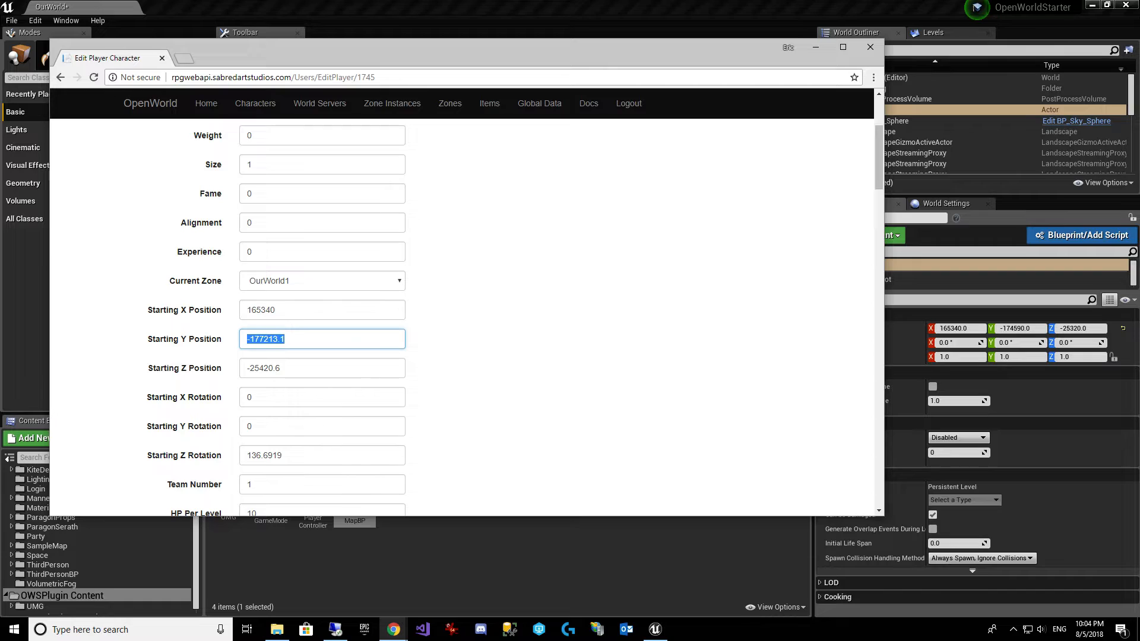
{"action": "type", "text": "-174590"}
{"action": "key", "text": "Tab"}
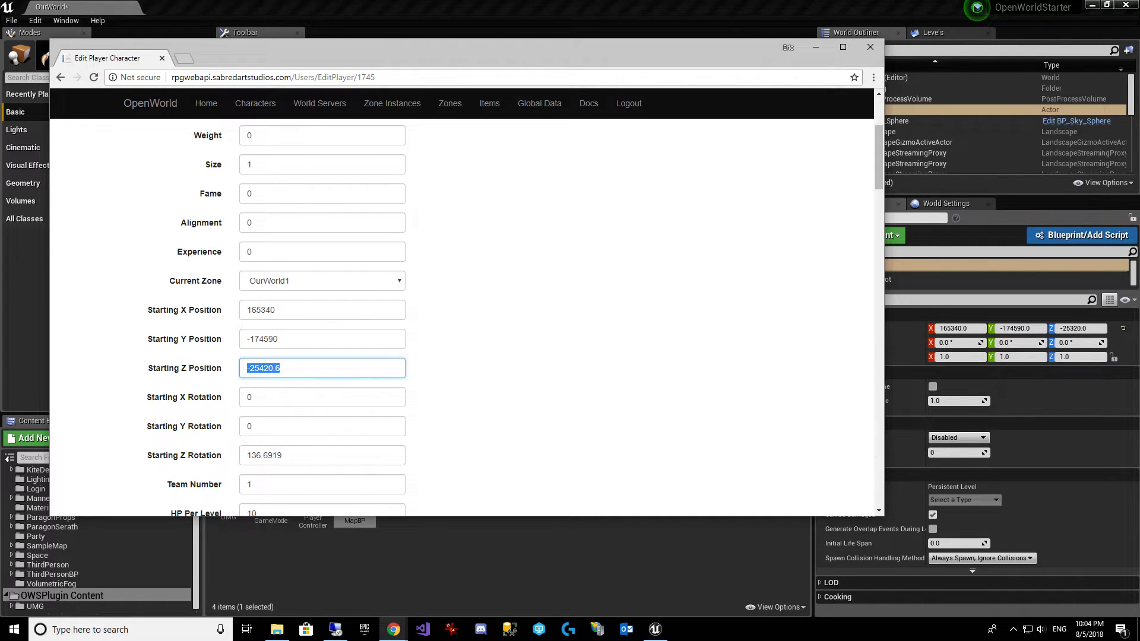
{"action": "type", "text": "-25320"}
{"action": "key", "text": "Tab"}
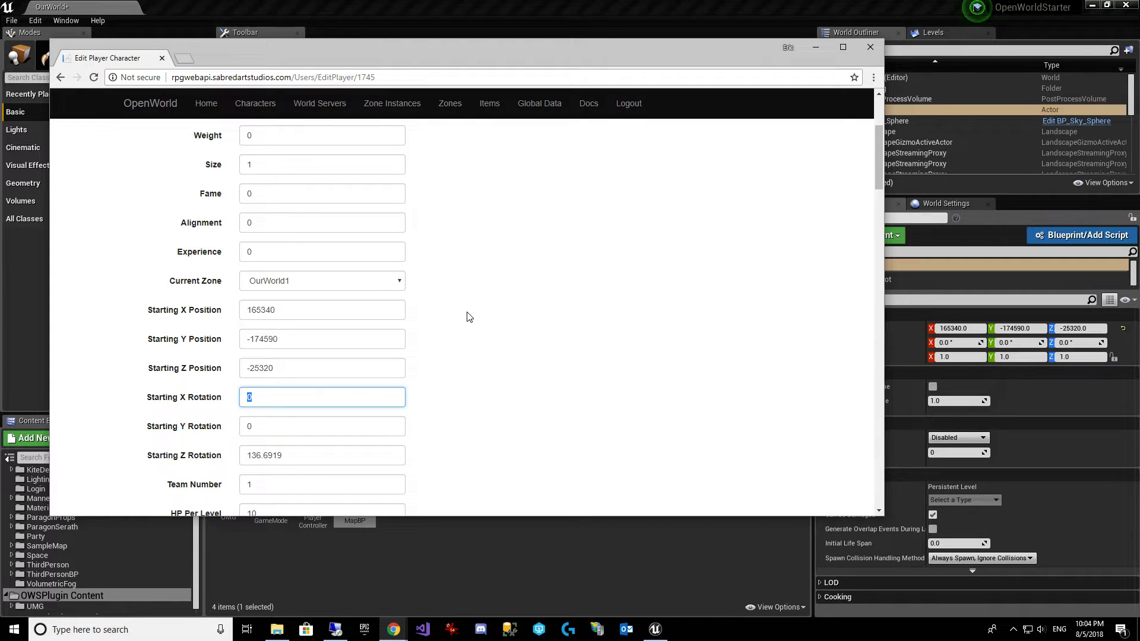
{"action": "scroll", "coordinate": [467, 315], "scroll_direction": "down", "scroll_amount": 20}
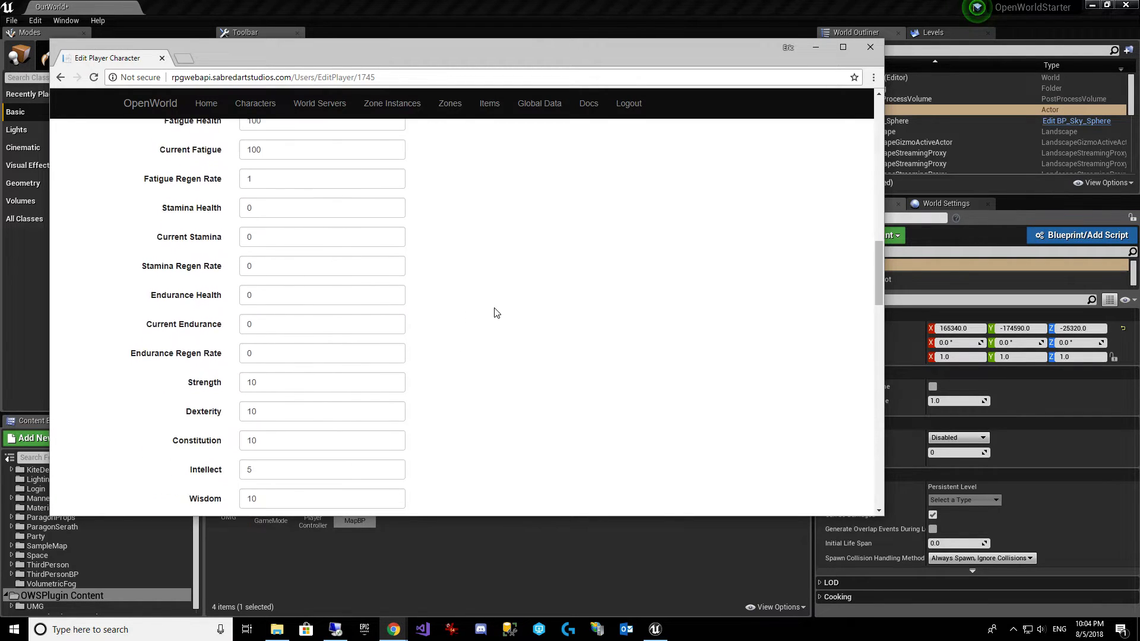
{"action": "scroll", "coordinate": [486, 314], "scroll_direction": "down", "scroll_amount": 10}
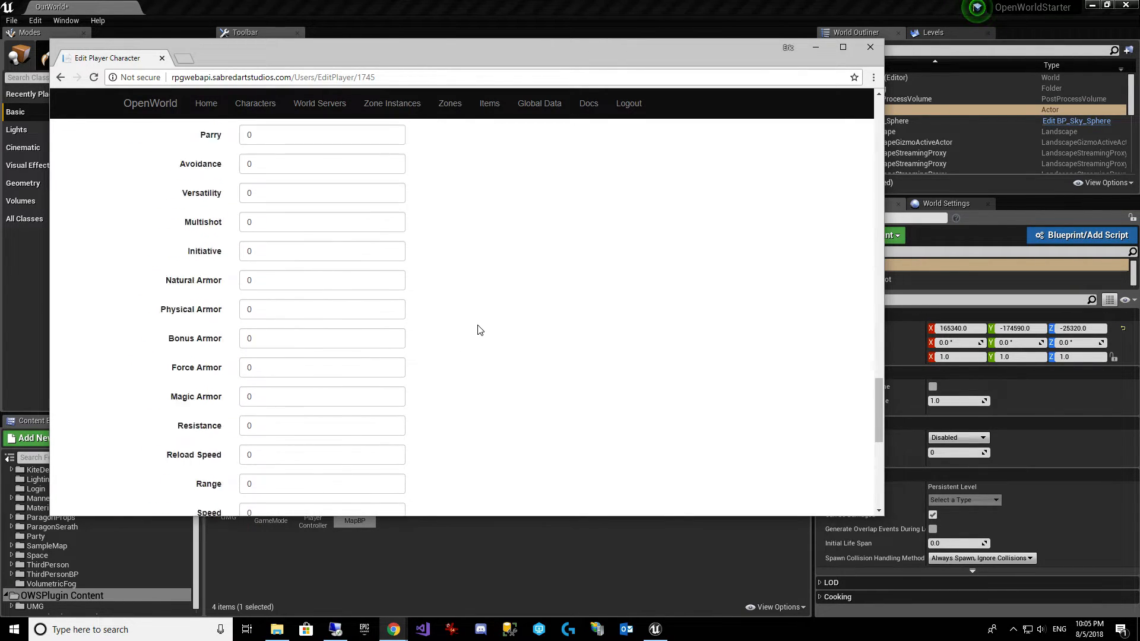
{"action": "left_click", "coordinate": [257, 414]}
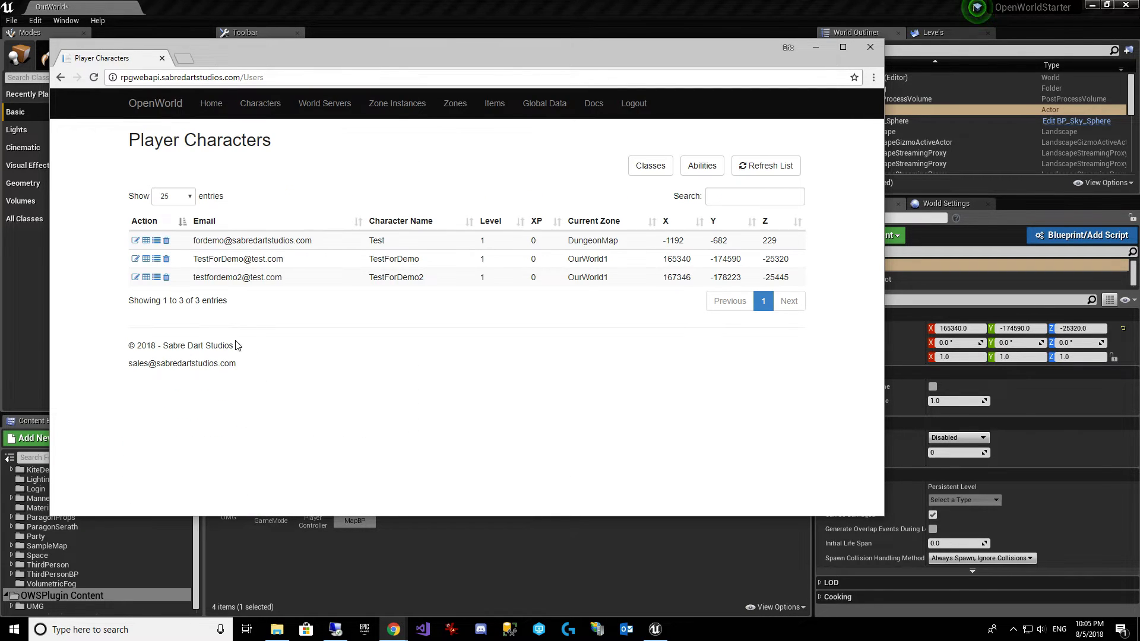
Step: Open the TestForDemo2 character, set its starting position to X -165340, Y -174590, Z -25320, and save it
{"action": "left_click", "coordinate": [134, 279]}
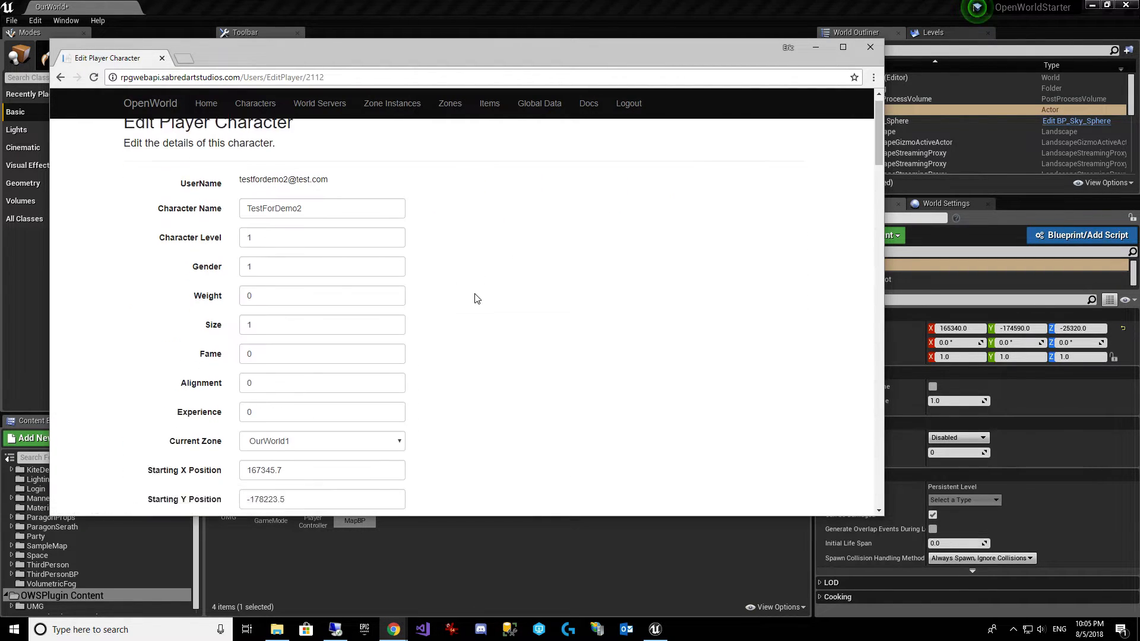
{"action": "scroll", "coordinate": [439, 279], "scroll_direction": "down", "scroll_amount": 6}
{"action": "scroll", "coordinate": [318, 247], "scroll_direction": "up", "scroll_amount": 2}
{"action": "left_click", "coordinate": [307, 254]}
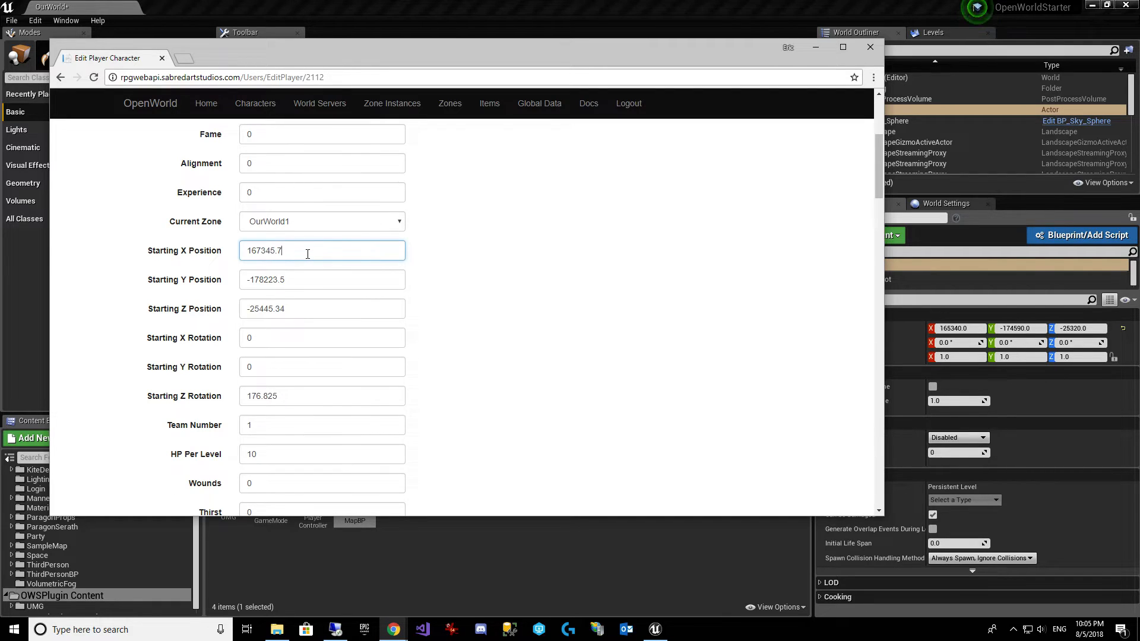
{"action": "type", "text": "-1653"}
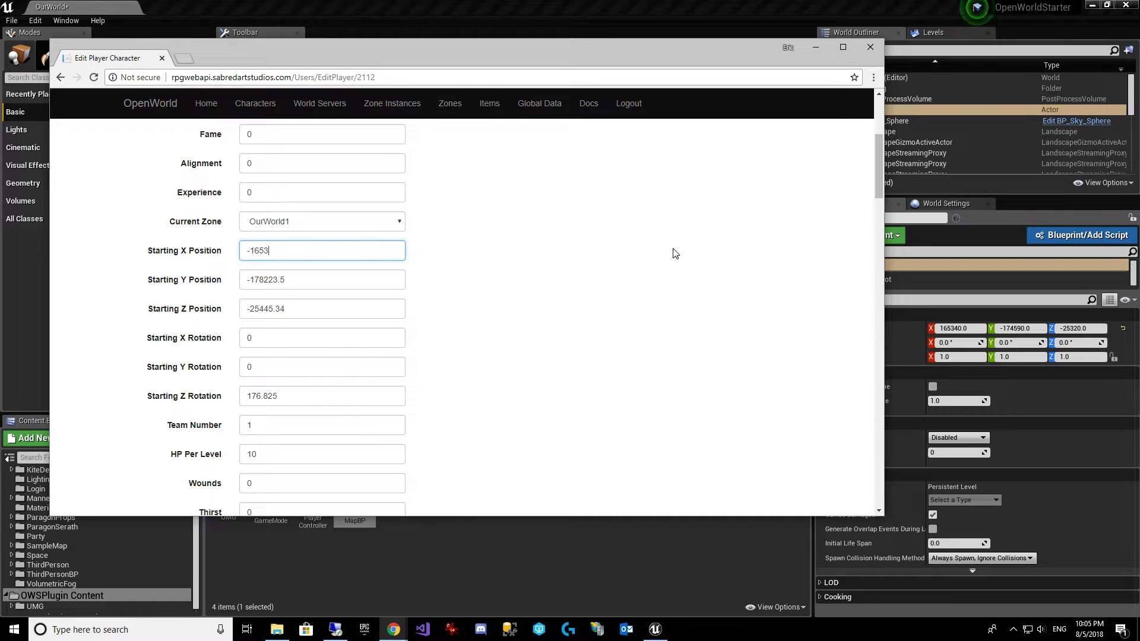
{"action": "key", "text": "Tab"}
{"action": "type", "text": "-174"}
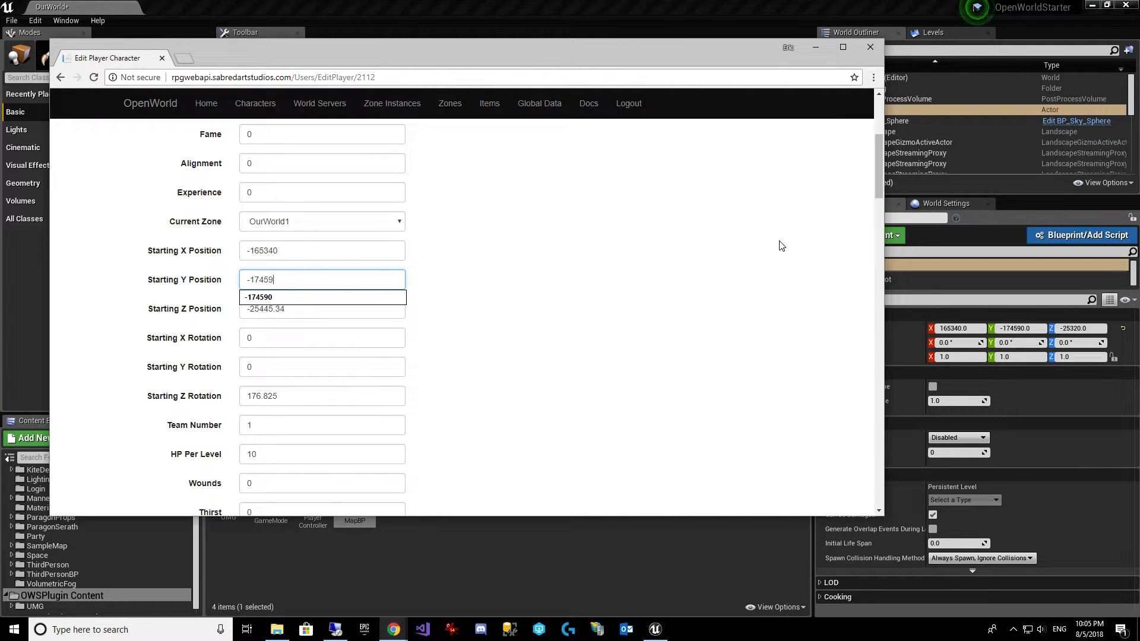
{"action": "type", "text": "0"}
{"action": "key", "text": "Tab"}
{"action": "type", "text": "-2"}
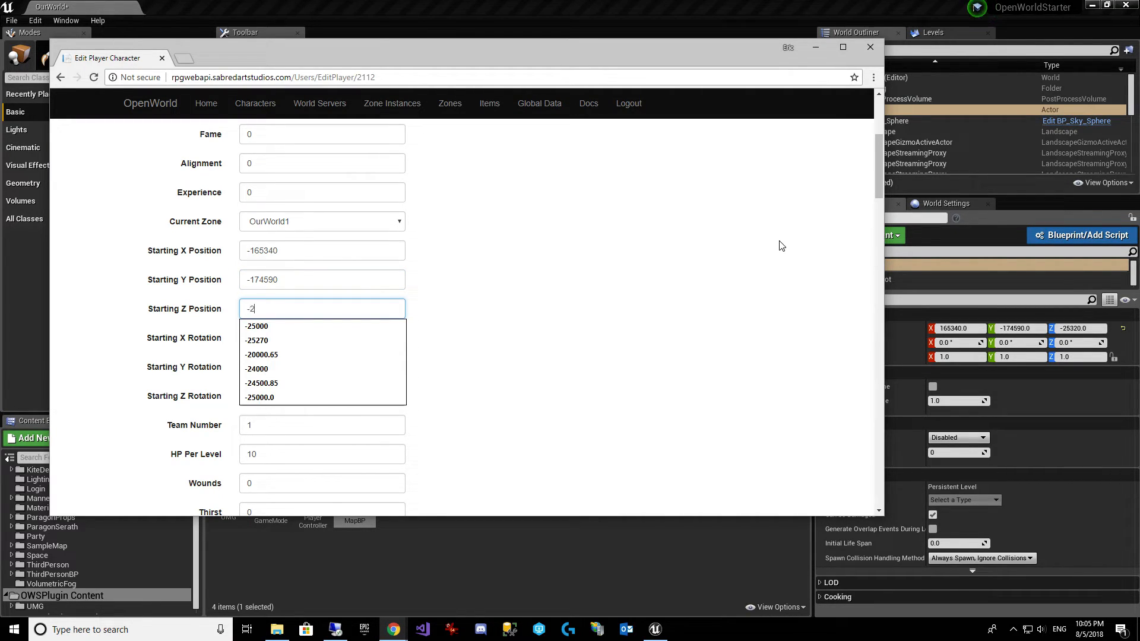
{"action": "type", "text": "5320"}
{"action": "key", "text": "Tab"}
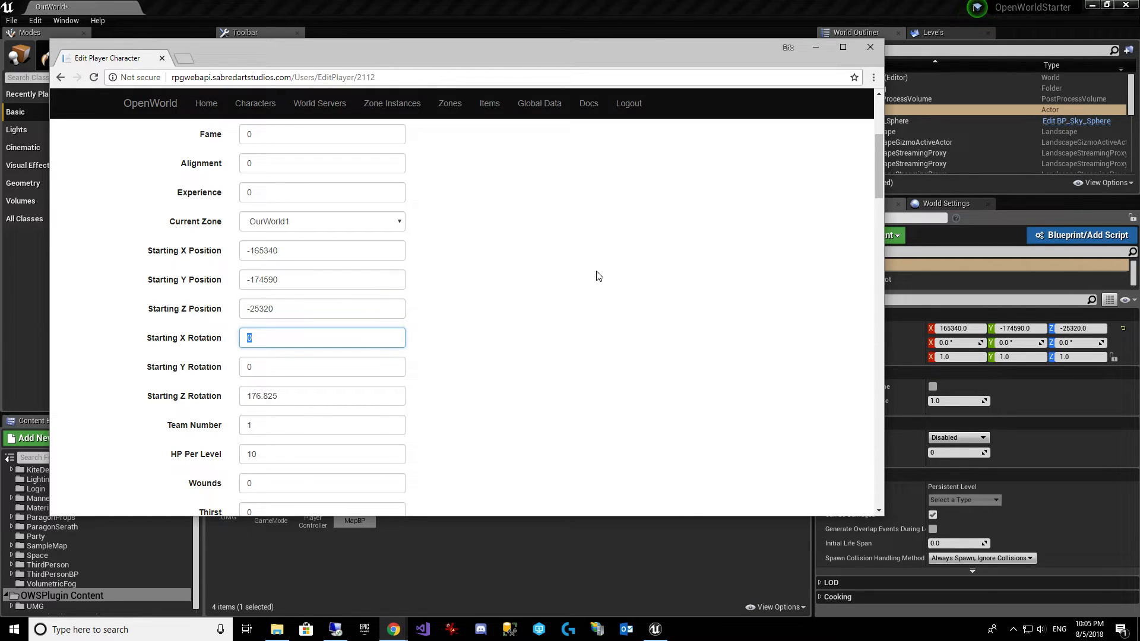
{"action": "scroll", "coordinate": [598, 285], "scroll_direction": "down", "scroll_amount": 15}
{"action": "scroll", "coordinate": [628, 361], "scroll_direction": "down", "scroll_amount": 12}
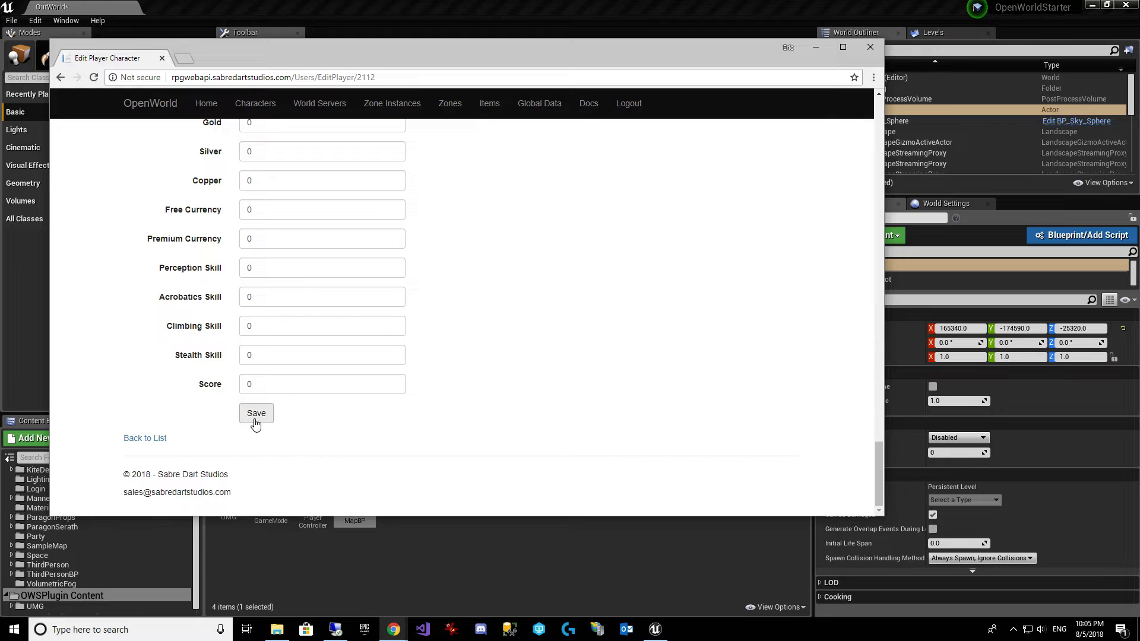
{"action": "left_click", "coordinate": [256, 414]}
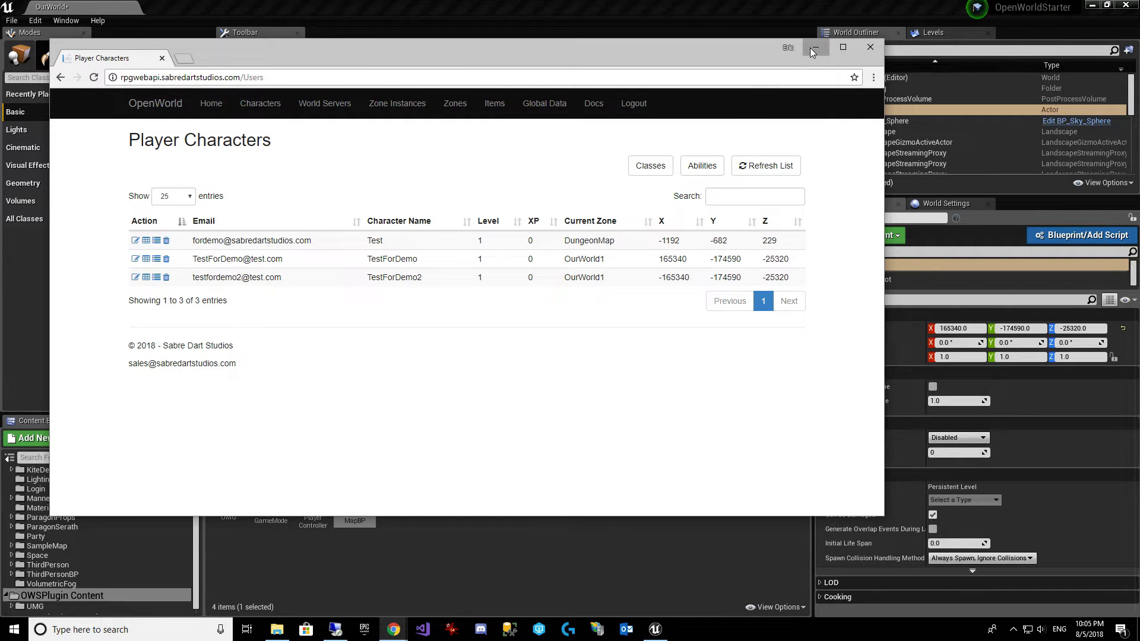
Step: Minimize Chrome to return to the Unreal Editor and save the OurWorld level
{"action": "left_click", "coordinate": [815, 46]}
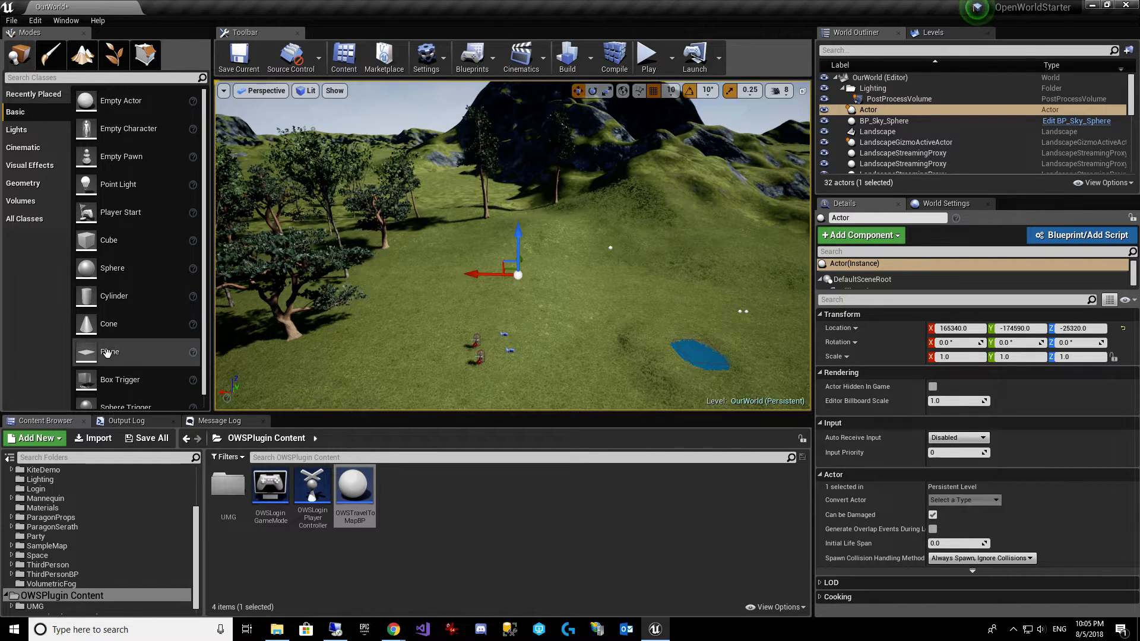
{"action": "left_click", "coordinate": [237, 64]}
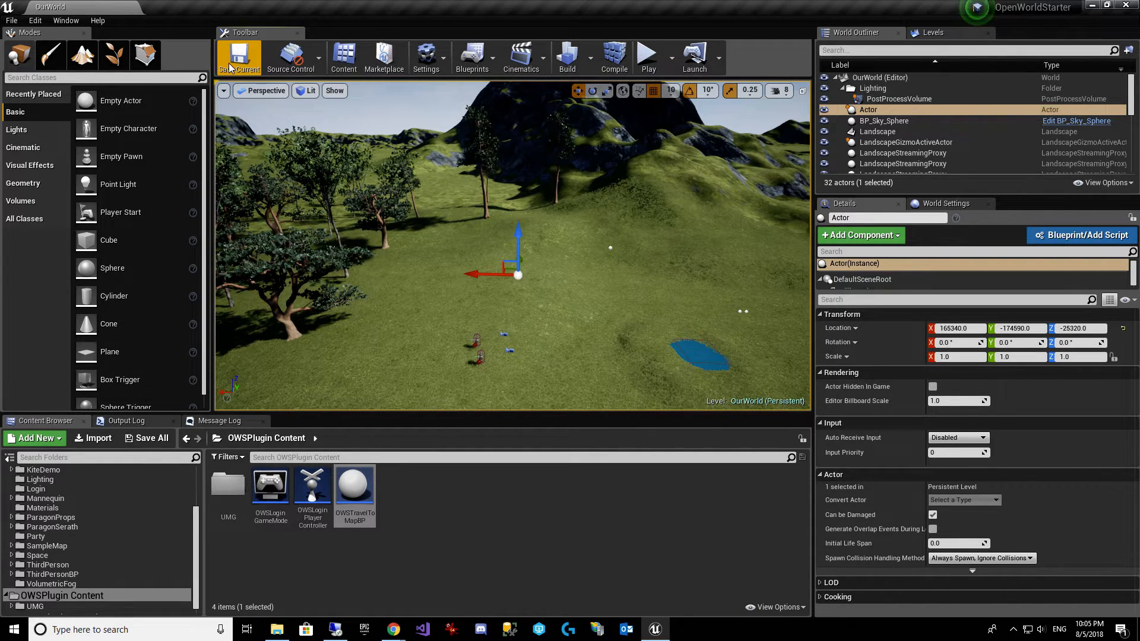
{"action": "left_click", "coordinate": [674, 65]}
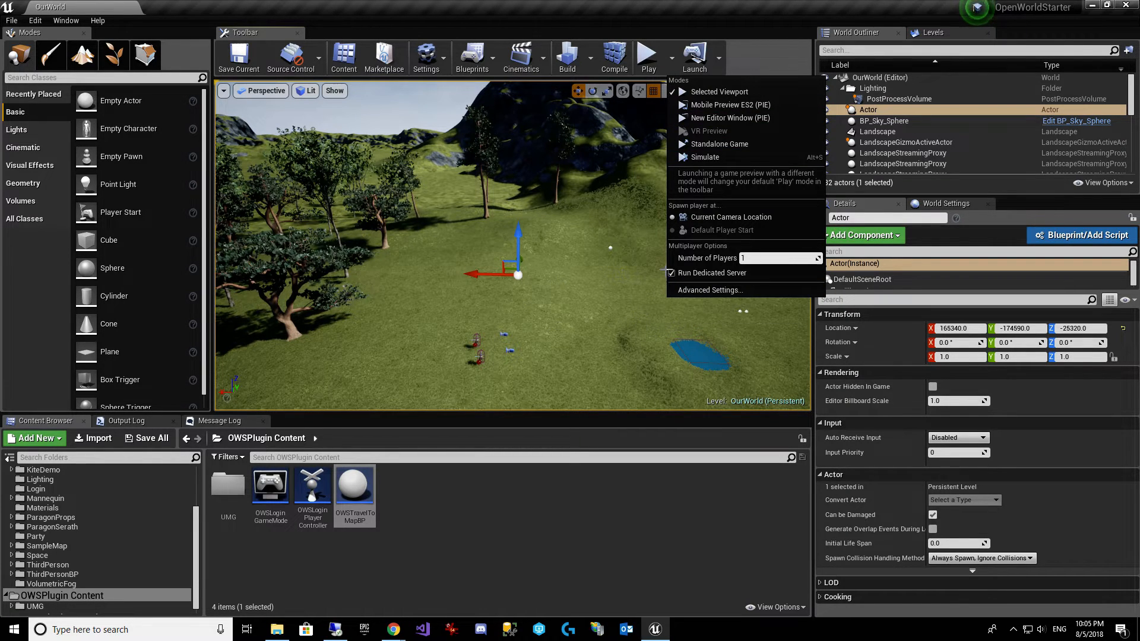
{"action": "left_click", "coordinate": [12, 21]}
{"action": "mouse_move", "coordinate": [90, 355]}
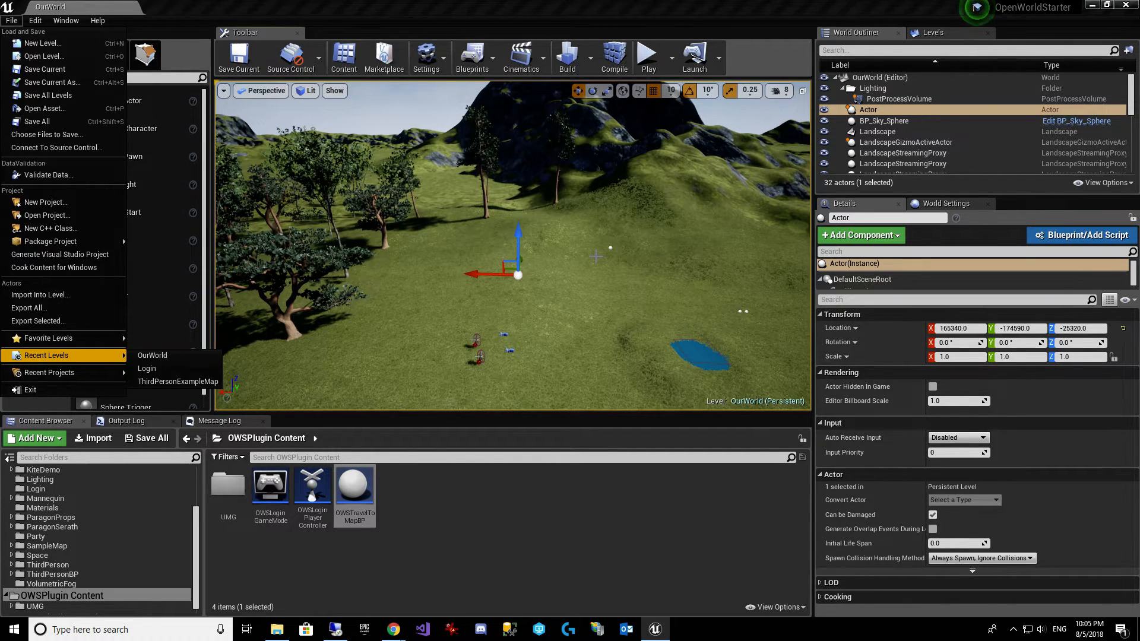
{"action": "left_click", "coordinate": [575, 360]}
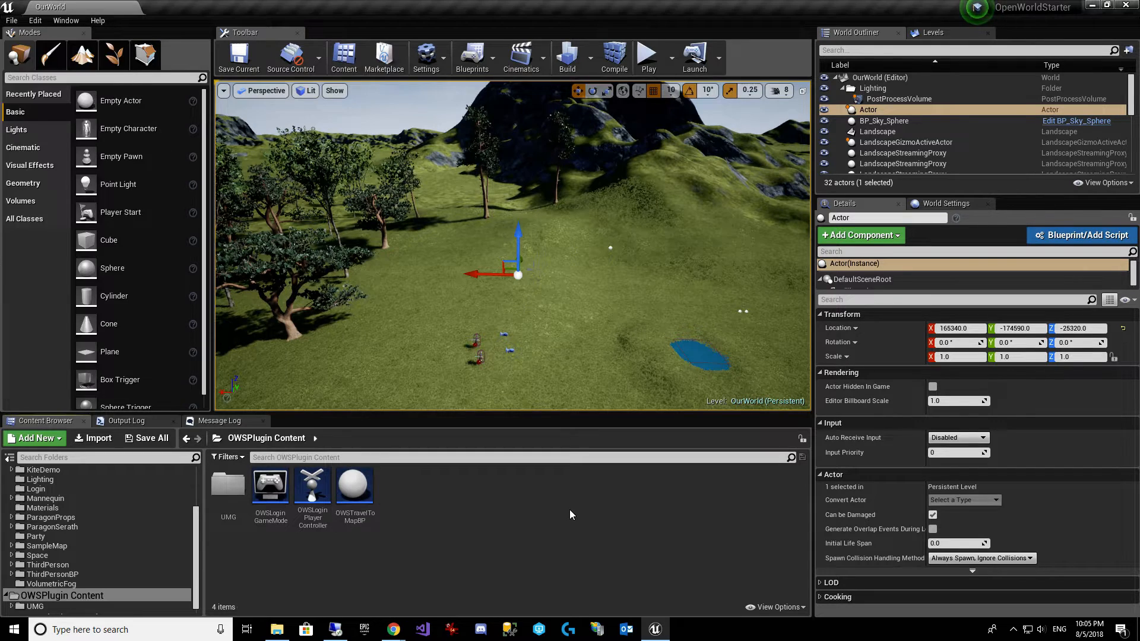
Step: Close the Unreal Editor and open the project's RPGWorldServer folder in File Explorer
{"action": "left_click", "coordinate": [1126, 6]}
{"action": "left_click_drag", "start_coordinate": [861, 199], "coordinate": [479, 111]}
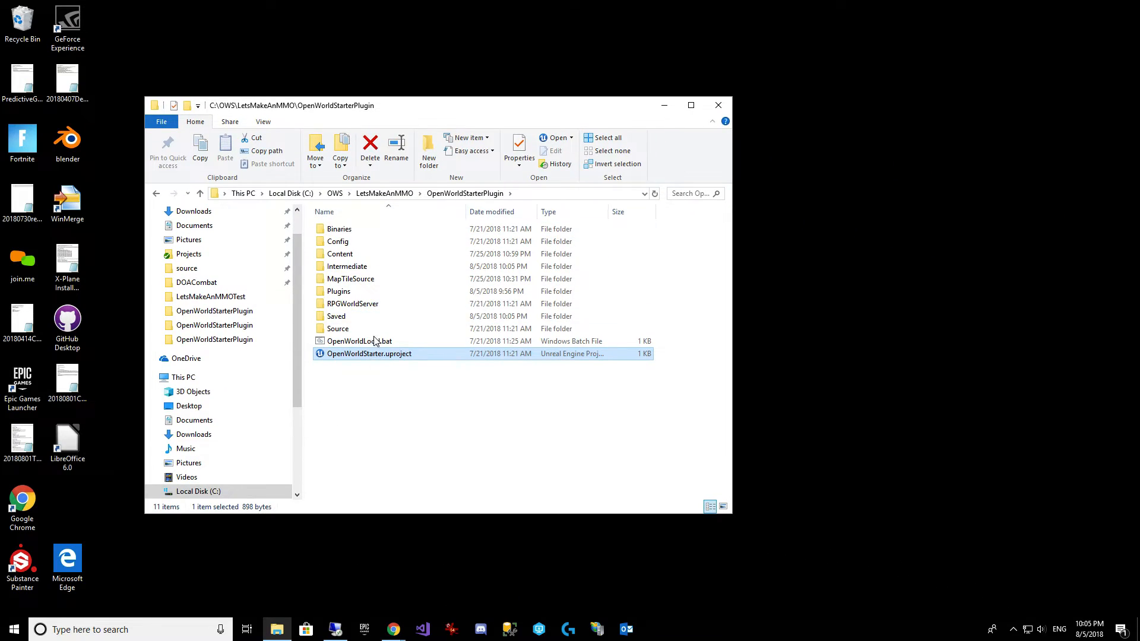
{"action": "left_click", "coordinate": [379, 304]}
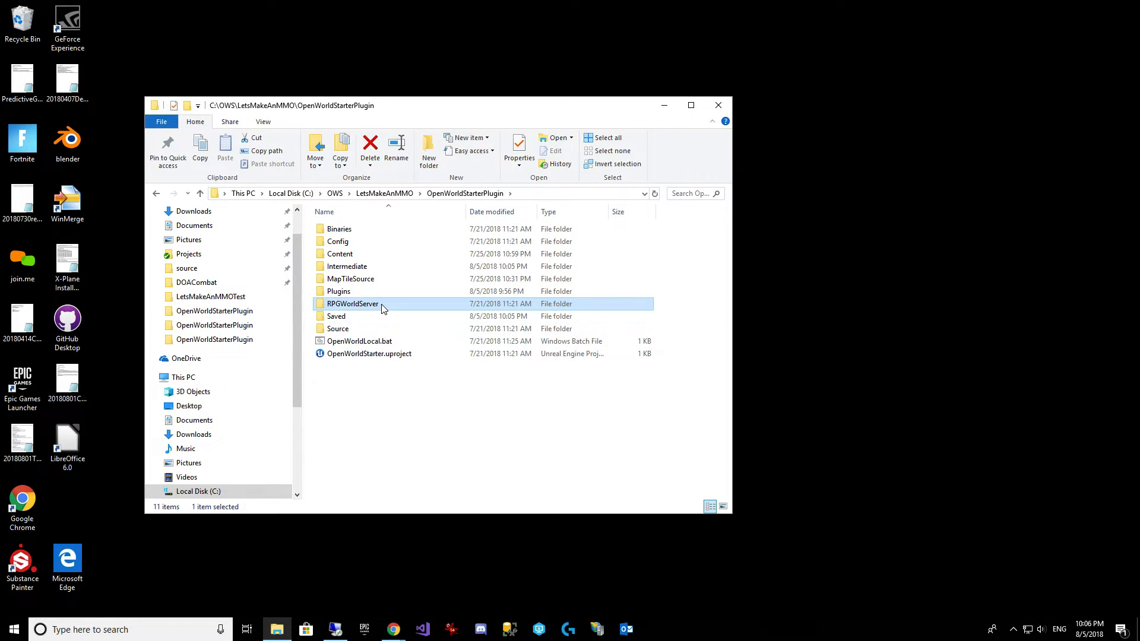
{"action": "double_click", "coordinate": [382, 305]}
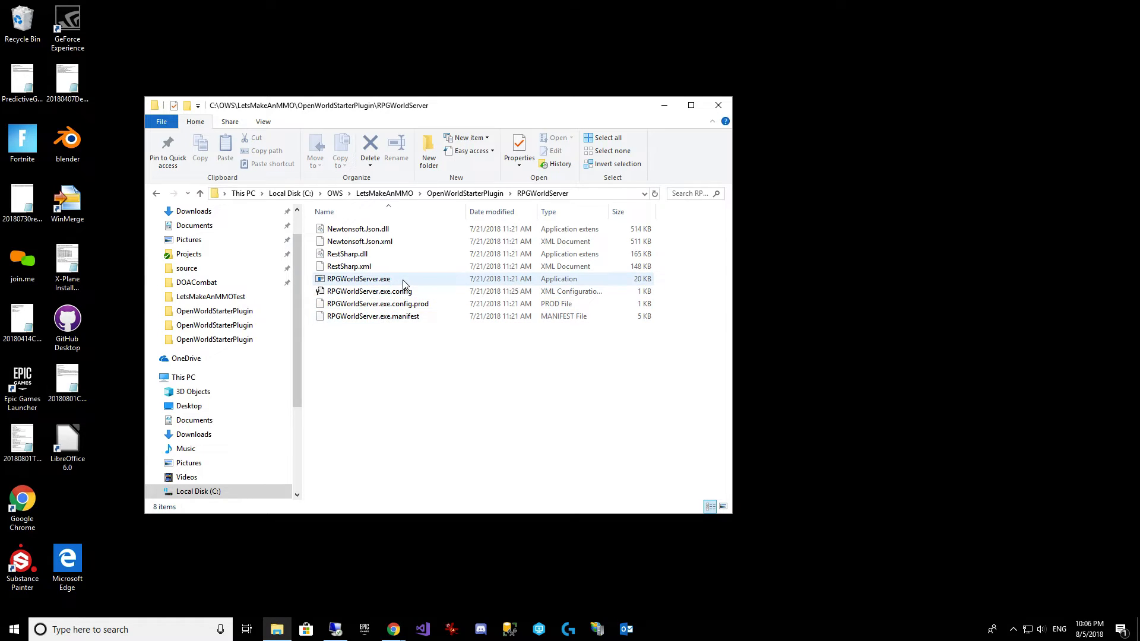
Step: Open RPGWorldServer.exe.config in Notepad, arrange it so its text is readable beside the folder window, and turn off Word Wrap
{"action": "right_click", "coordinate": [409, 295]}
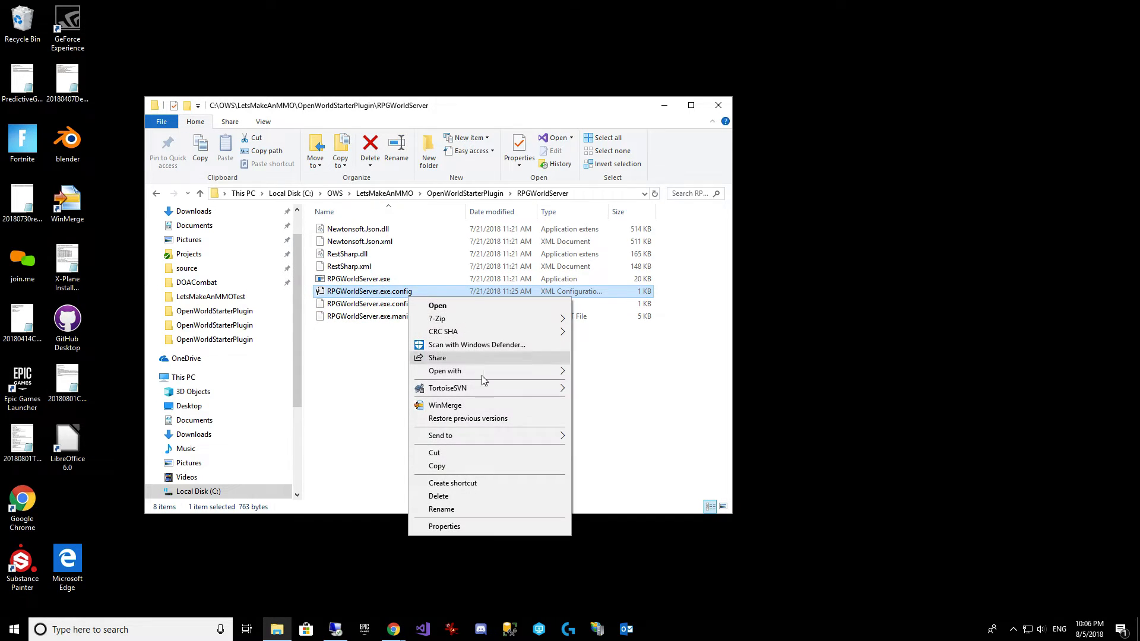
{"action": "mouse_move", "coordinate": [527, 371]}
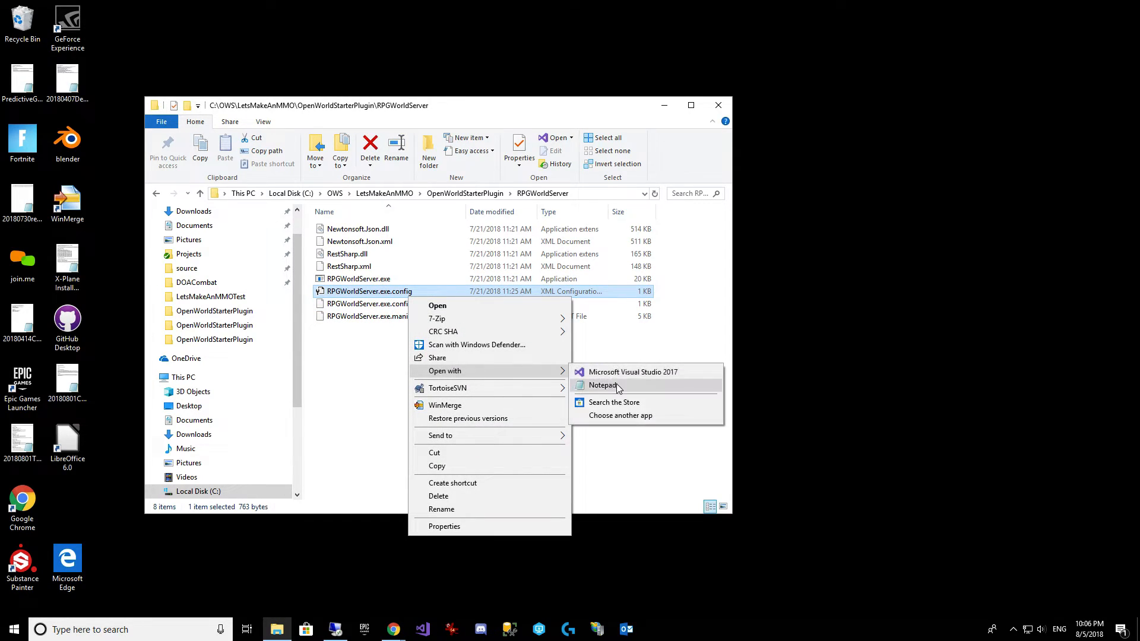
{"action": "left_click", "coordinate": [617, 384]}
{"action": "left_click_drag", "start_coordinate": [331, 145], "coordinate": [719, 57]}
{"action": "left_click_drag", "start_coordinate": [397, 99], "coordinate": [433, 219]}
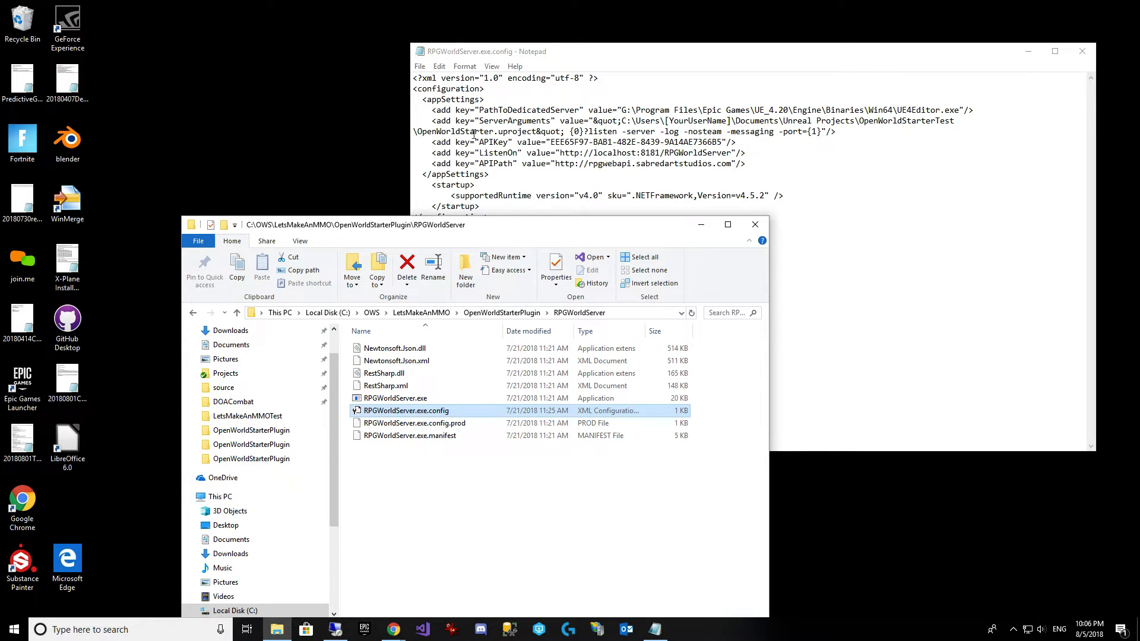
{"action": "left_click", "coordinate": [439, 66]}
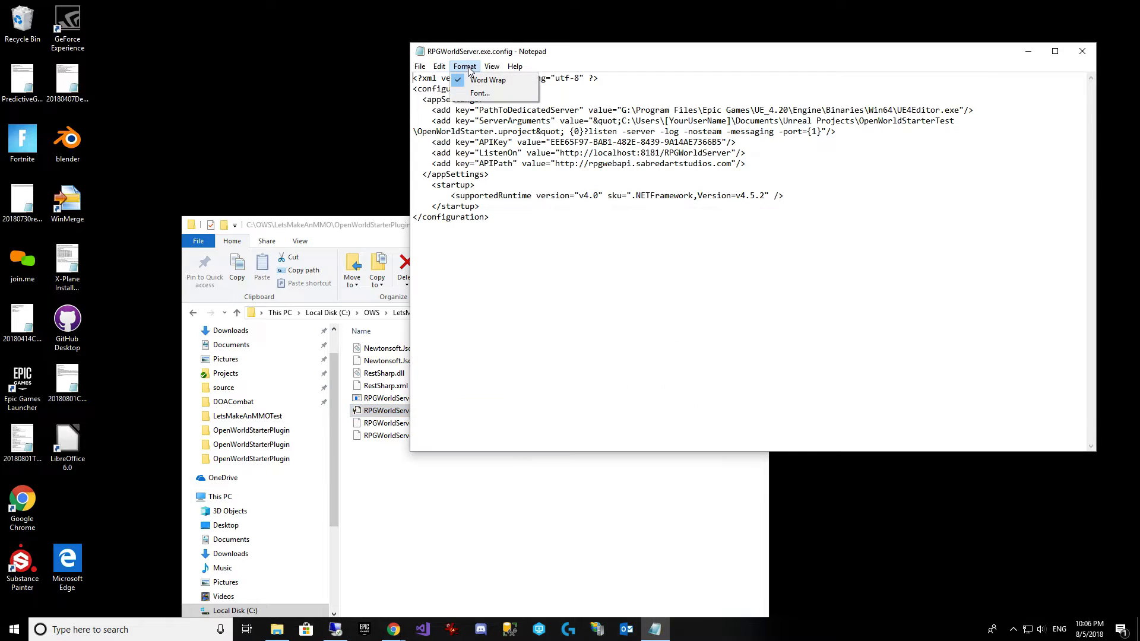
{"action": "left_click", "coordinate": [467, 79]}
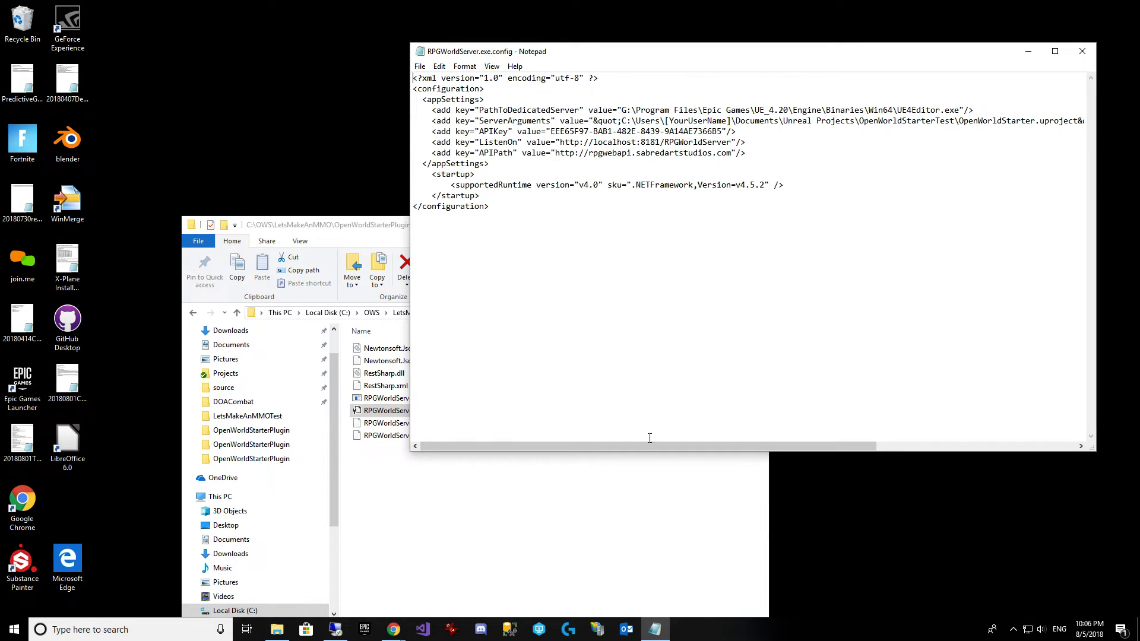
{"action": "left_click_drag", "start_coordinate": [649, 445], "coordinate": [647, 446]}
Step: Check the dedicated server path and the [YourUserName] placeholder in ServerArguments, then copy the OpenWorldStarterPlugin folder's path from File Explorer
{"action": "left_click_drag", "start_coordinate": [621, 110], "coordinate": [960, 105]}
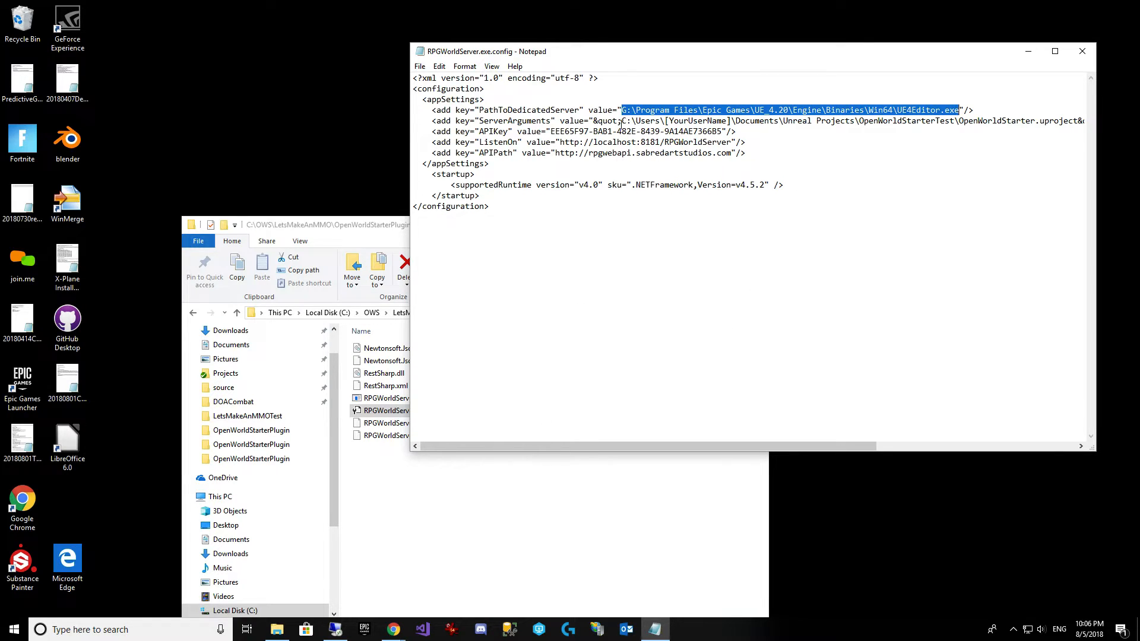
{"action": "left_click_drag", "start_coordinate": [665, 120], "coordinate": [729, 121]}
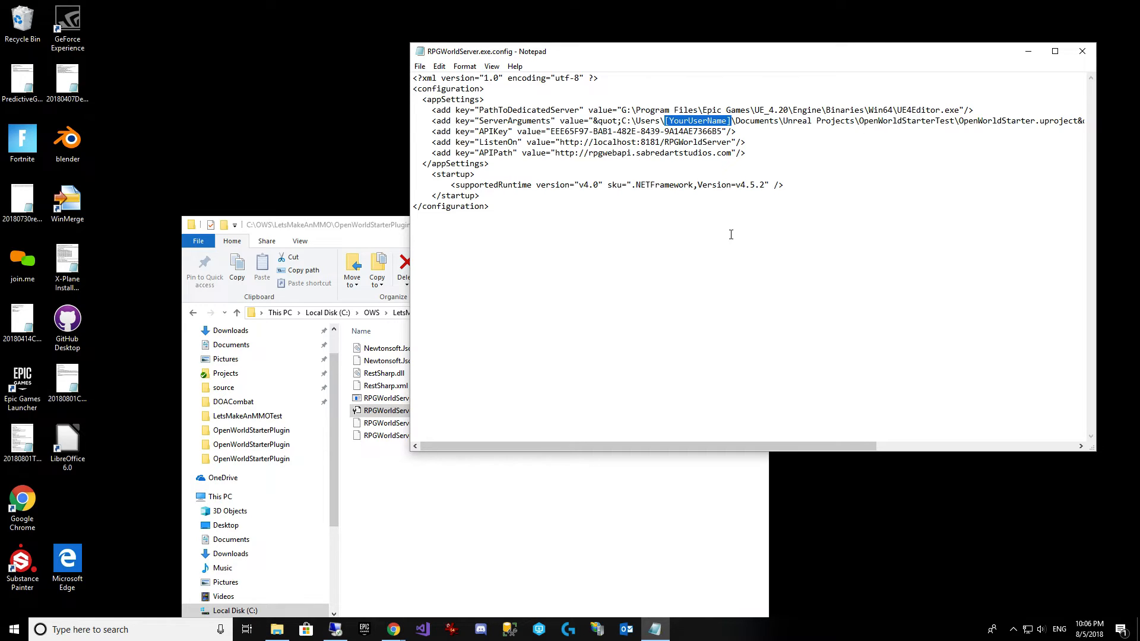
{"action": "left_click", "coordinate": [389, 241]}
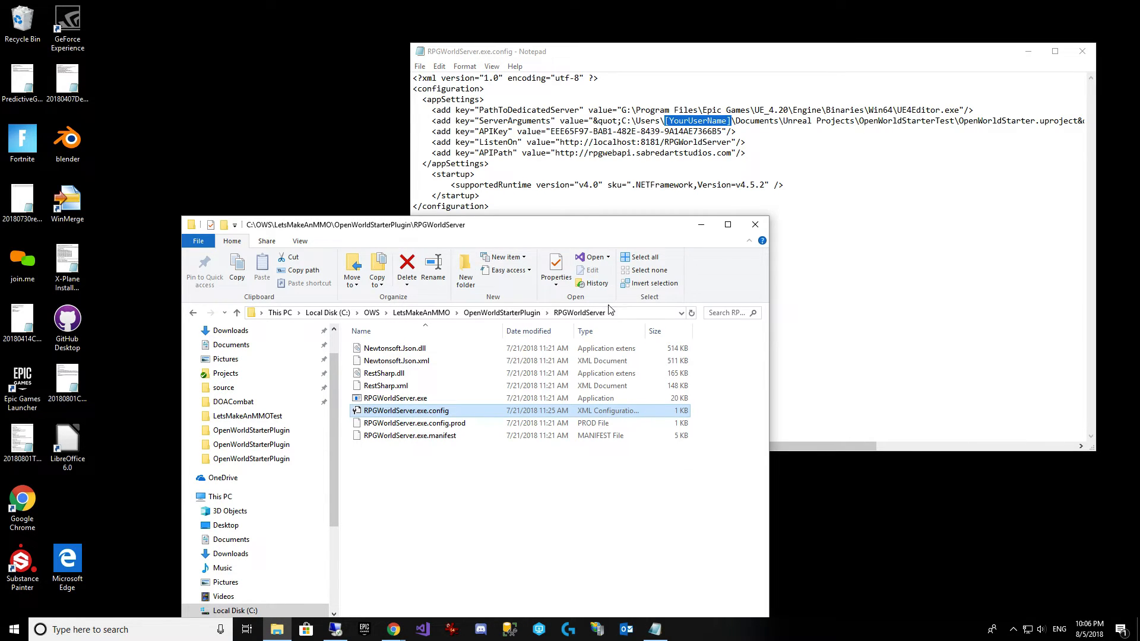
{"action": "left_click", "coordinate": [509, 314]}
{"action": "left_click", "coordinate": [553, 312]}
{"action": "key", "text": "ctrl+c"}
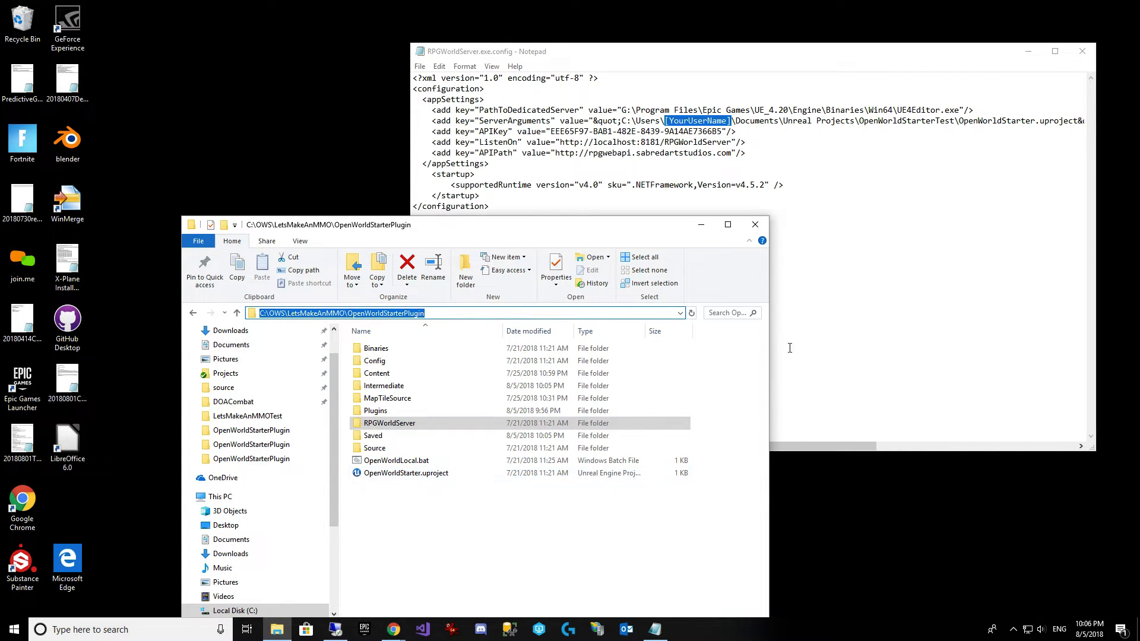
Step: Replace the placeholder project folder path in ServerArguments with C:\OWS\LetsMakeAnMMO\OpenWorldStarterPlugin, keeping \OpenWorldStarter.uproject after it
{"action": "left_click", "coordinate": [744, 205]}
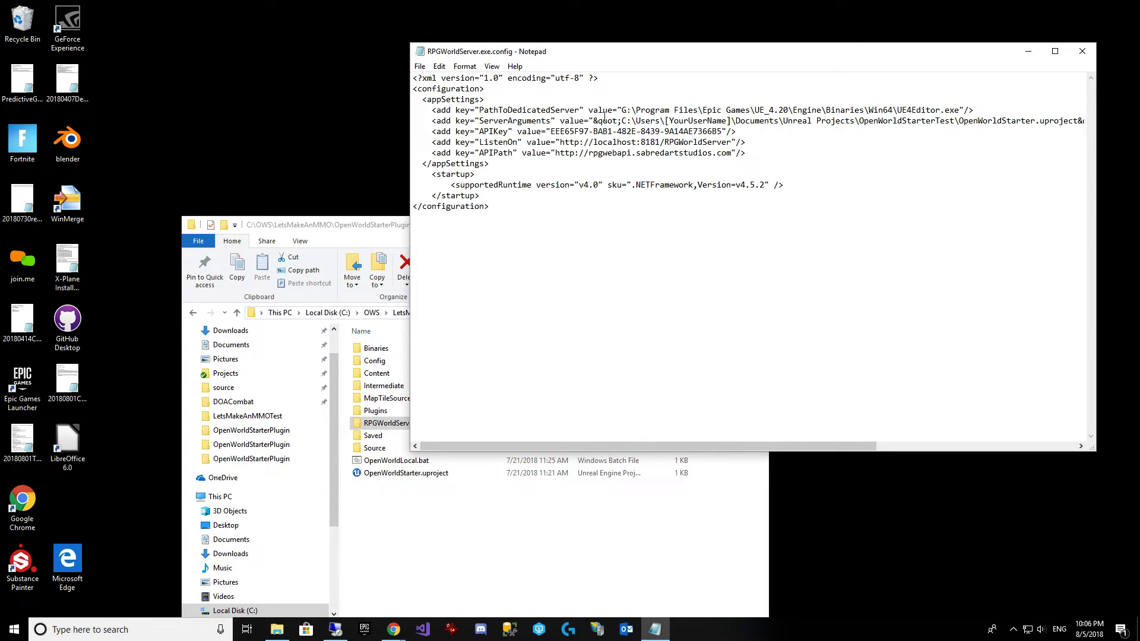
{"action": "left_click_drag", "start_coordinate": [599, 120], "coordinate": [619, 121]}
{"action": "left_click", "coordinate": [622, 121]}
{"action": "key", "text": "shift+Right"}
{"action": "key", "text": "shift+Right"}
{"action": "key", "text": "shift+Right"}
{"action": "key", "text": "shift+Right"}
{"action": "key", "text": "shift+Right"}
{"action": "key", "text": "shift+Right"}
{"action": "key", "text": "shift+Right"}
{"action": "key", "text": "shift+Right"}
{"action": "key", "text": "shift+Right"}
{"action": "key", "text": "shift+Right"}
{"action": "key", "text": "shift+Right"}
{"action": "key", "text": "shift+Right"}
{"action": "key", "text": "shift+Right"}
{"action": "key", "text": "shift+Right"}
{"action": "key", "text": "shift+Right"}
{"action": "key", "text": "shift+Right"}
{"action": "key", "text": "shift+Right"}
{"action": "key", "text": "shift+Right"}
{"action": "key", "text": "shift+Right"}
{"action": "key", "text": "shift+Right"}
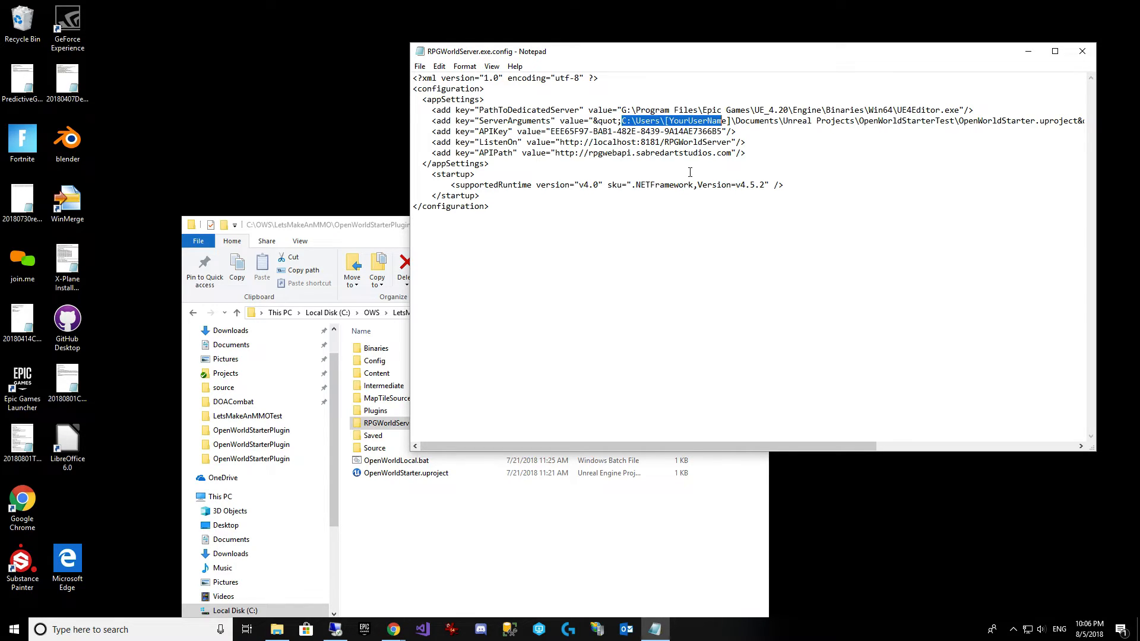
{"action": "key", "text": "shift+Right"}
{"action": "key", "text": "shift+Right"}
{"action": "key", "text": "shift+Right"}
{"action": "key", "text": "shift+Right"}
{"action": "key", "text": "shift+Right"}
{"action": "key", "text": "shift+Right"}
{"action": "key", "text": "shift+Right"}
{"action": "key", "text": "shift+Right"}
{"action": "key", "text": "shift+Right"}
{"action": "key", "text": "shift+Right"}
{"action": "key", "text": "shift+Right"}
{"action": "key", "text": "shift+Right"}
{"action": "key", "text": "shift+Right"}
{"action": "key", "text": "shift+Right"}
{"action": "key", "text": "shift+Right"}
{"action": "key", "text": "shift+Right"}
{"action": "key", "text": "shift+Right"}
{"action": "key", "text": "shift+Right"}
{"action": "key", "text": "shift+Right"}
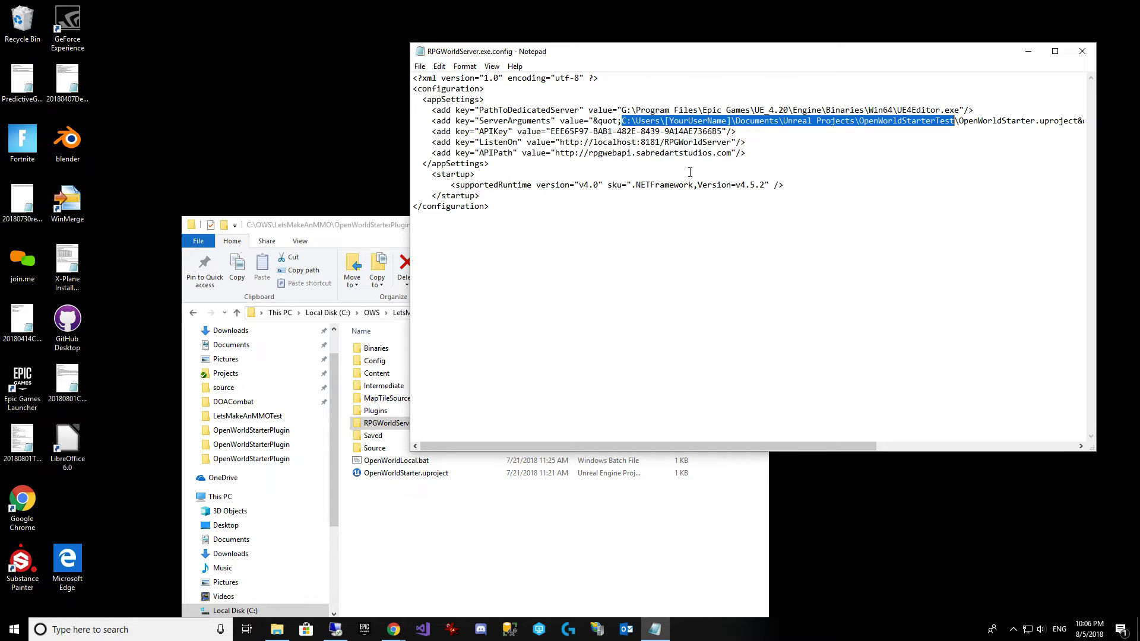
{"action": "key", "text": "Delete"}
{"action": "key", "text": "ctrl+v"}
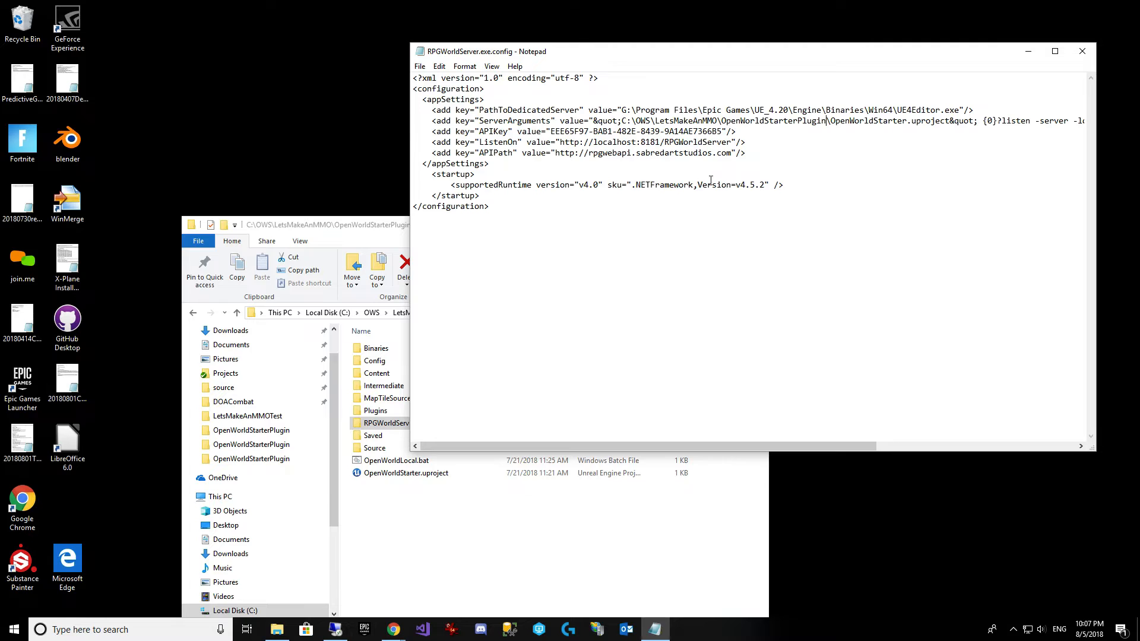
Step: Save RPGWorldServer.exe.config and close Notepad
{"action": "left_click", "coordinate": [419, 66]}
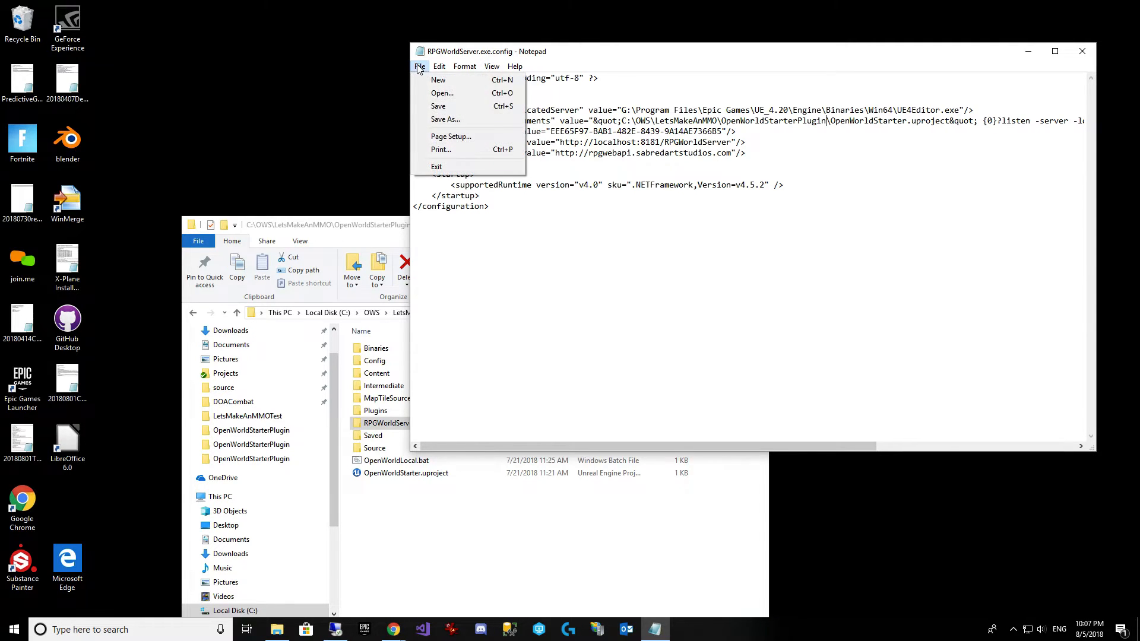
{"action": "left_click", "coordinate": [469, 107]}
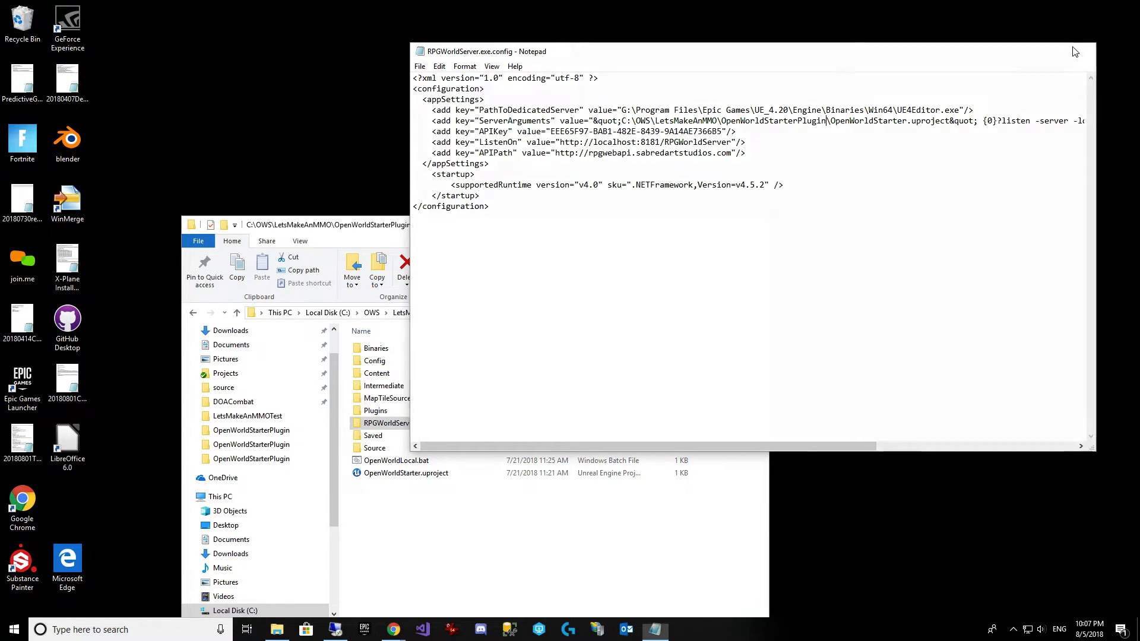
{"action": "left_click", "coordinate": [1082, 51]}
Step: Run RPGWorldServer.exe from the RPGWorldServer folder as administrator and move its window clear of the folder window
{"action": "double_click", "coordinate": [418, 423]}
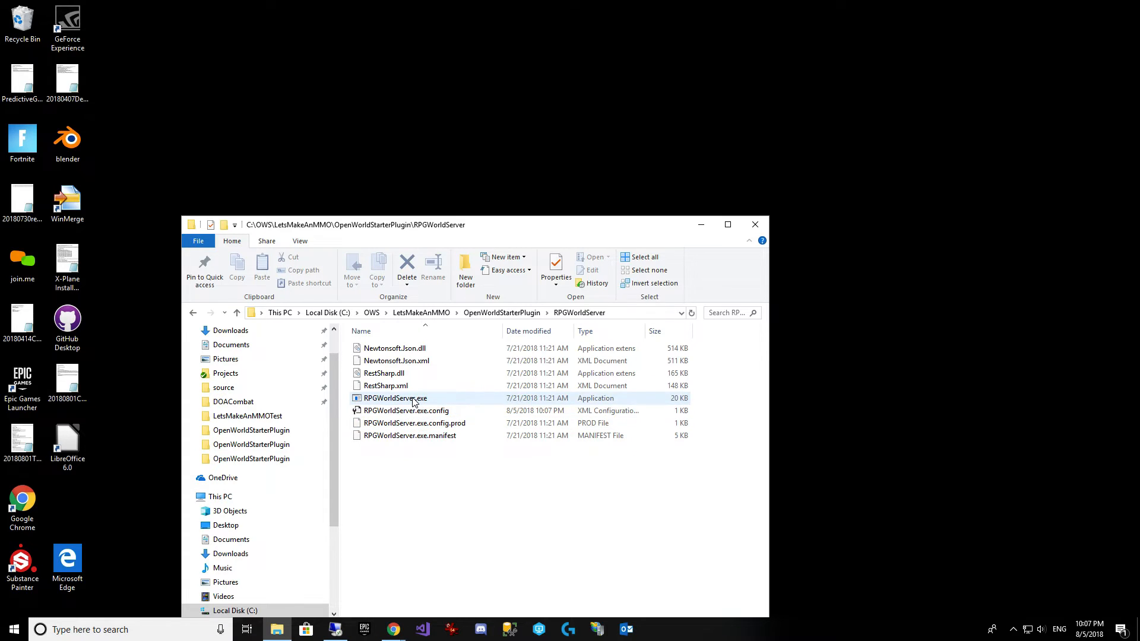
{"action": "right_click", "coordinate": [413, 398]}
{"action": "left_click", "coordinate": [507, 142]}
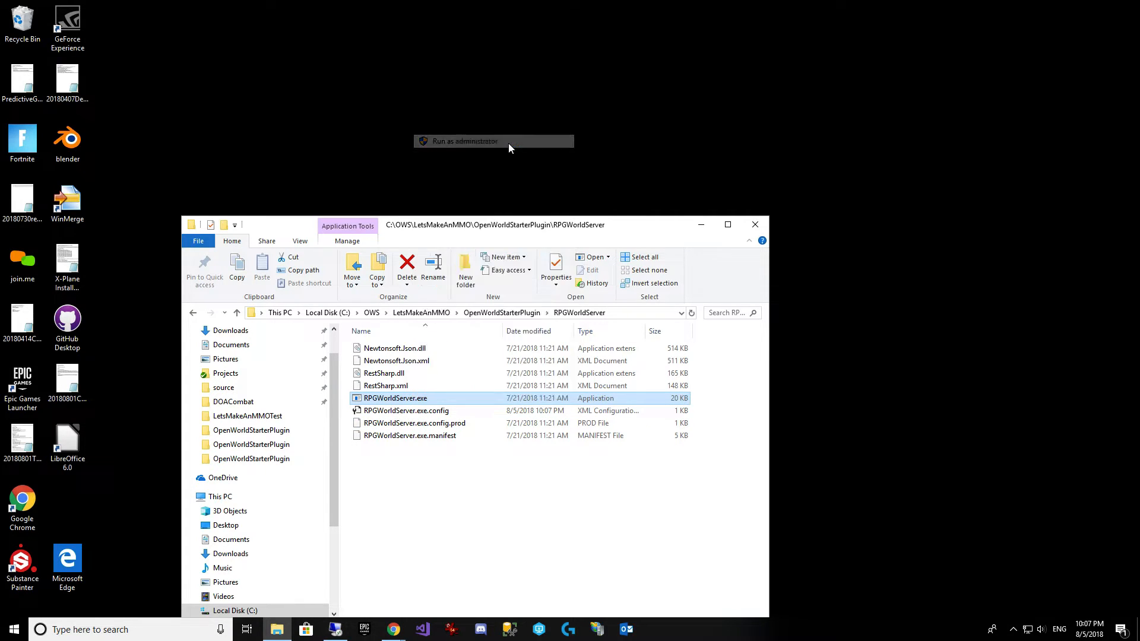
{"action": "left_click", "coordinate": [491, 399]}
{"action": "left_click_drag", "start_coordinate": [422, 116], "coordinate": [1009, 24]}
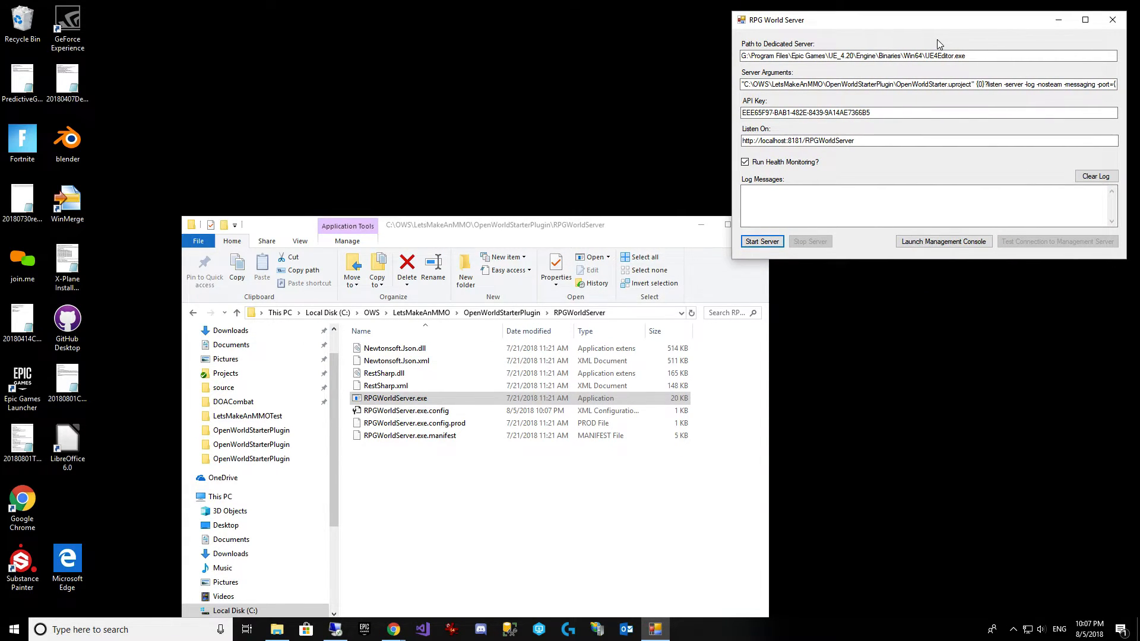
{"action": "left_click_drag", "start_coordinate": [969, 30], "coordinate": [974, 28]}
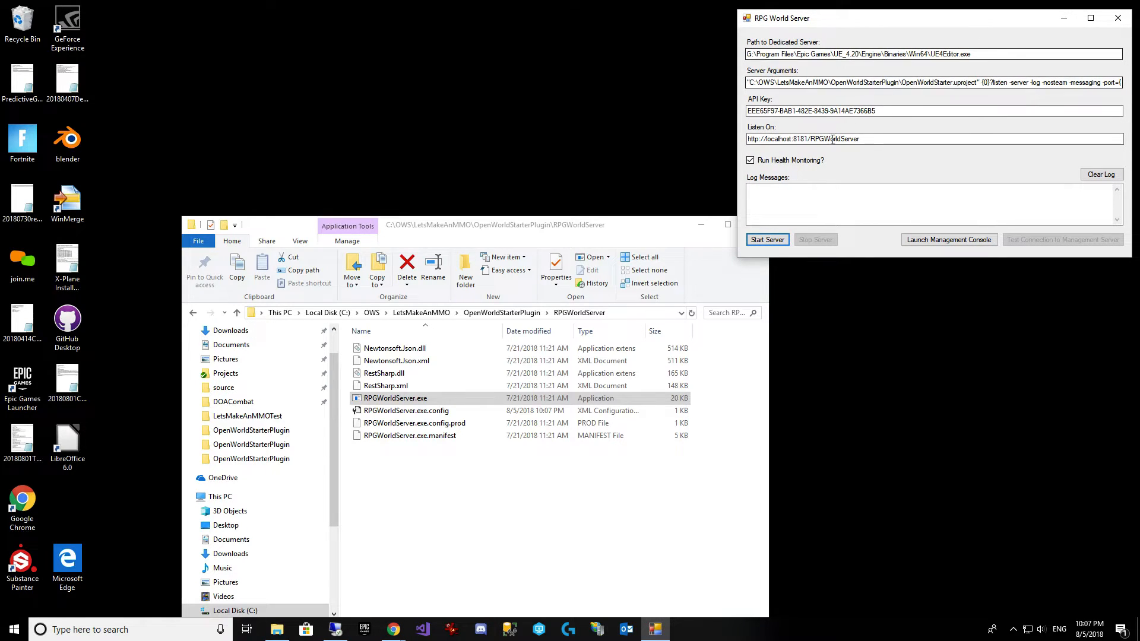
Step: Start the RPG World Server and test its connection to the management server
{"action": "left_click", "coordinate": [478, 484]}
{"action": "left_click_drag", "start_coordinate": [613, 228], "coordinate": [551, 222]}
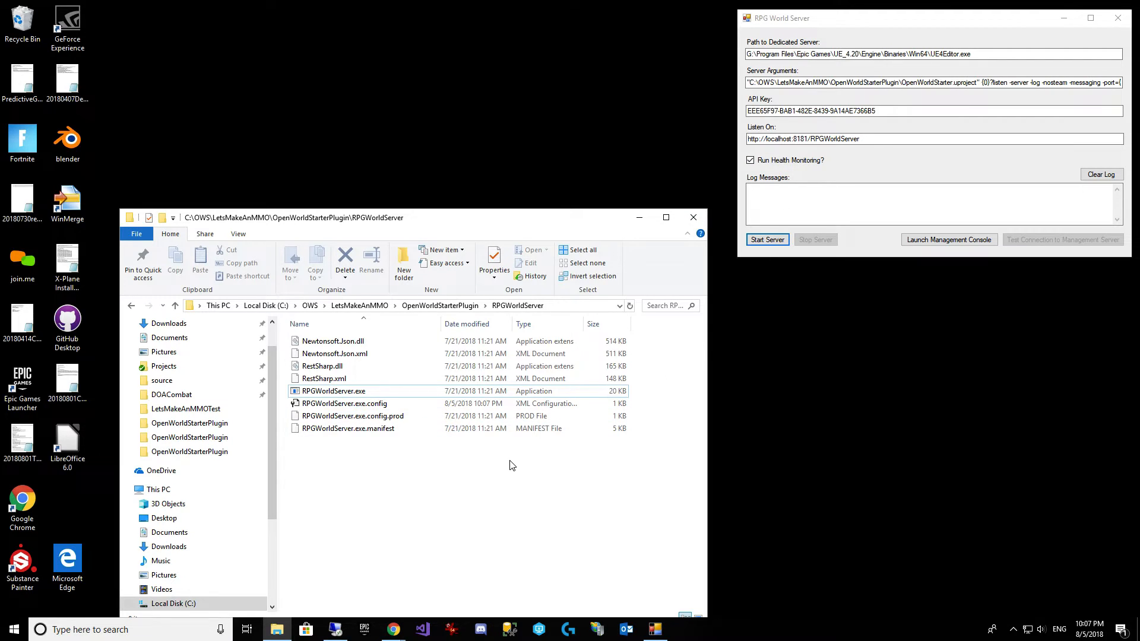
{"action": "left_click", "coordinate": [759, 243]}
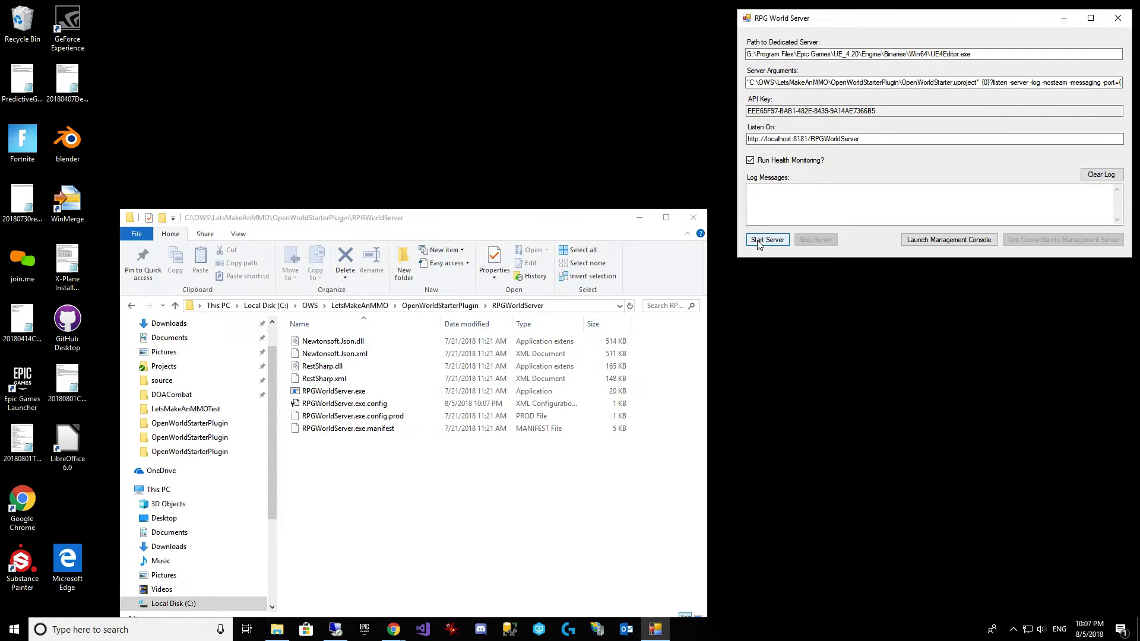
{"action": "left_click", "coordinate": [1062, 239]}
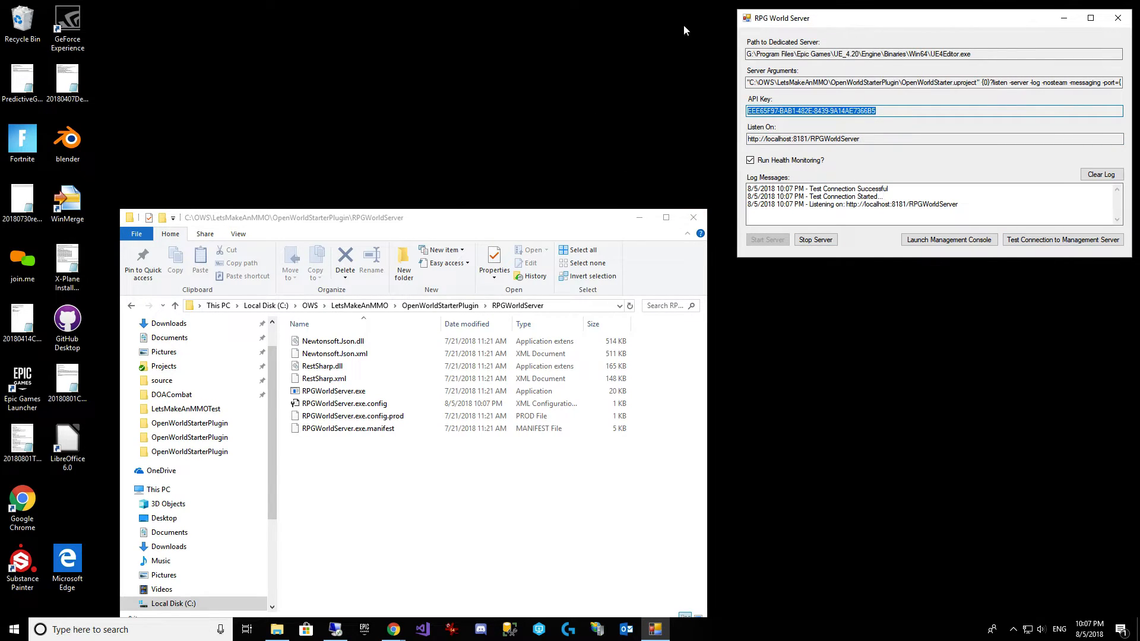
Step: Switch to Chrome and check the OpenWorld home page's recent log for the server start and connection test, then minimize Chrome
{"action": "mouse_move", "coordinate": [393, 634]}
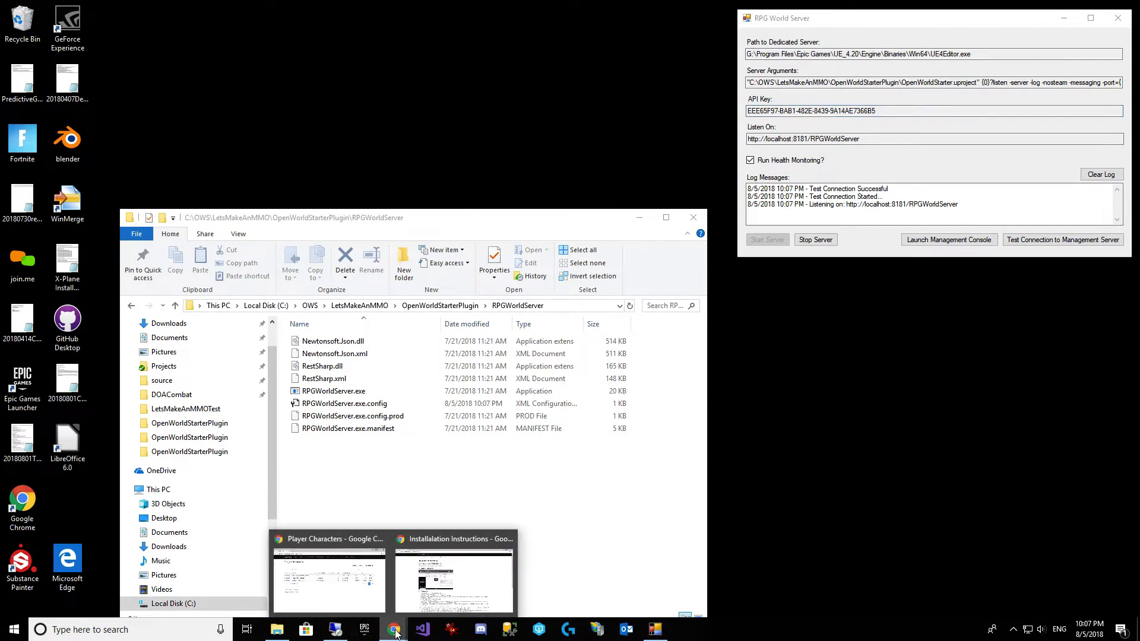
{"action": "left_click", "coordinate": [329, 599]}
{"action": "left_click", "coordinate": [277, 72]}
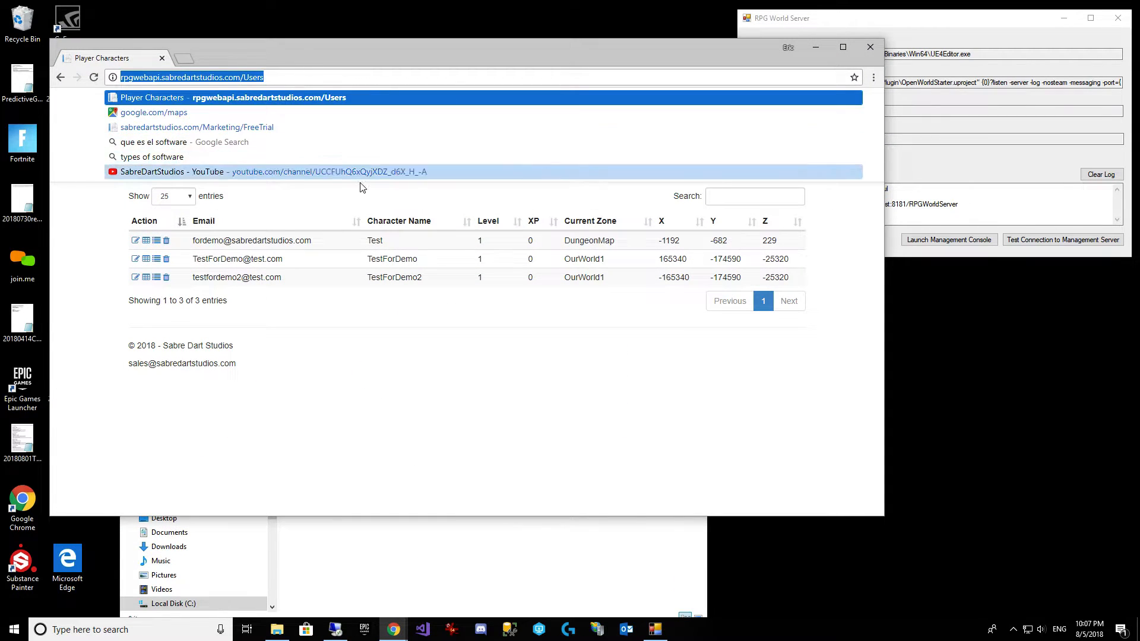
{"action": "left_click", "coordinate": [317, 264]}
{"action": "left_click", "coordinate": [211, 106]}
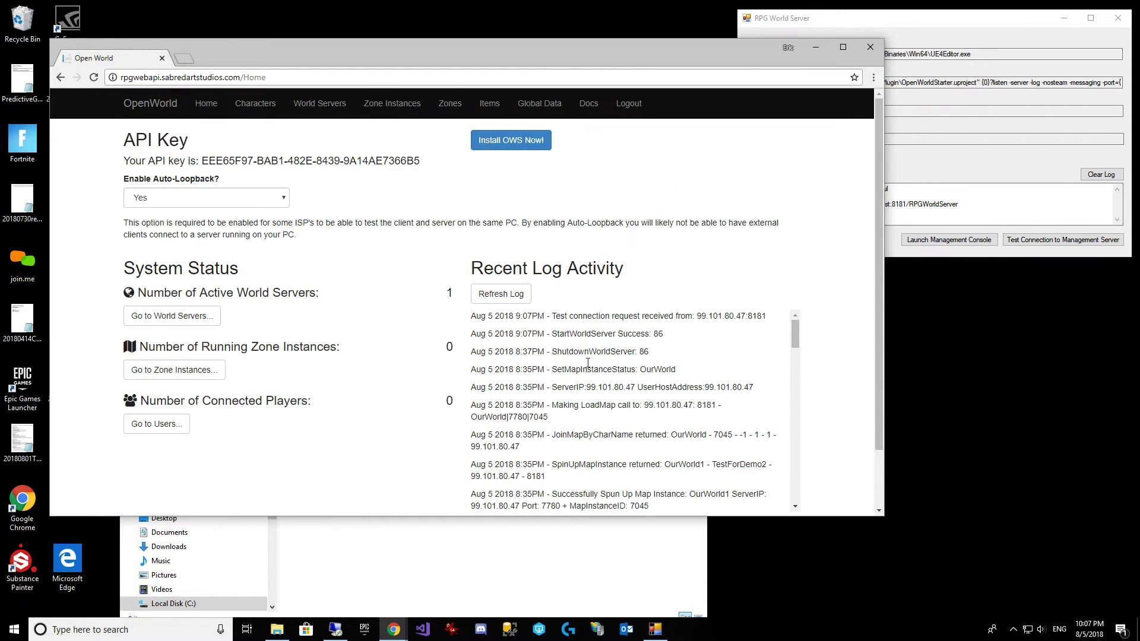
{"action": "left_click_drag", "start_coordinate": [770, 316], "coordinate": [549, 315]}
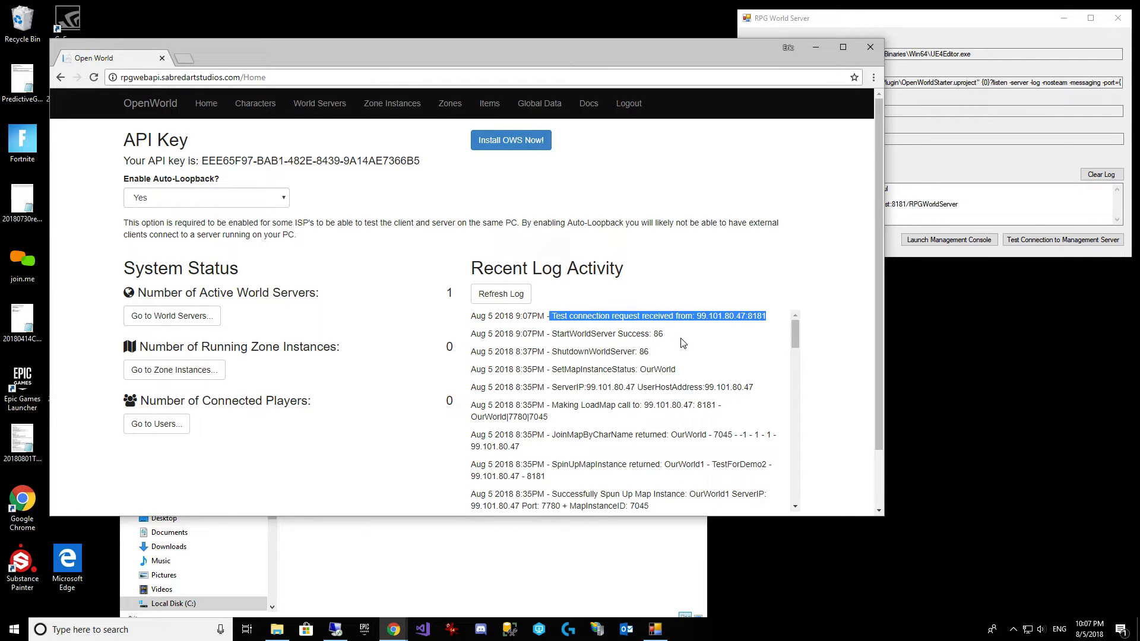
{"action": "double_click", "coordinate": [658, 333]}
{"action": "left_click", "coordinate": [685, 367]}
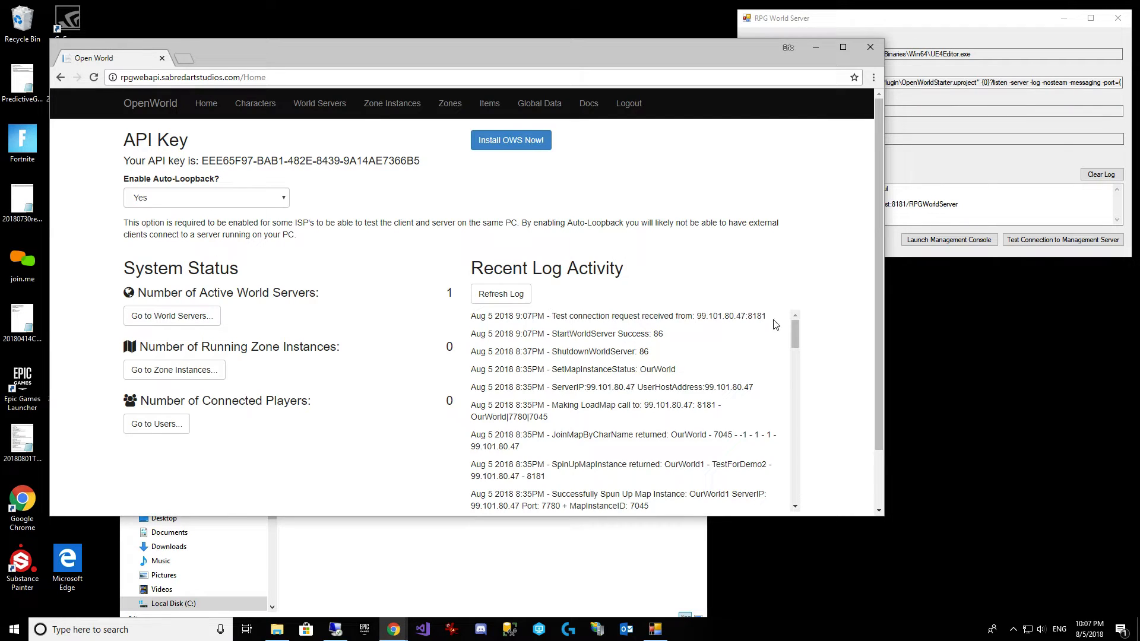
{"action": "left_click", "coordinate": [252, 104]}
{"action": "left_click", "coordinate": [818, 48]}
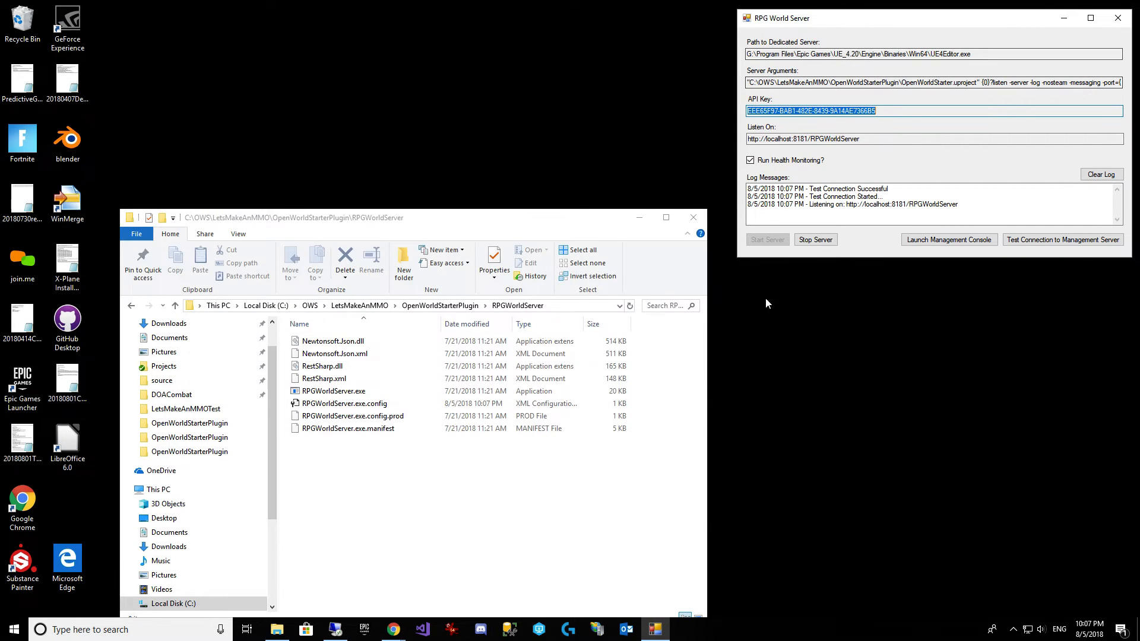
Step: Open OpenWorldLocal.bat from the OpenWorldStarterPlugin folder for editing, check its UE4Editor.exe path and Login map argument, and close it
{"action": "left_click", "coordinate": [416, 306]}
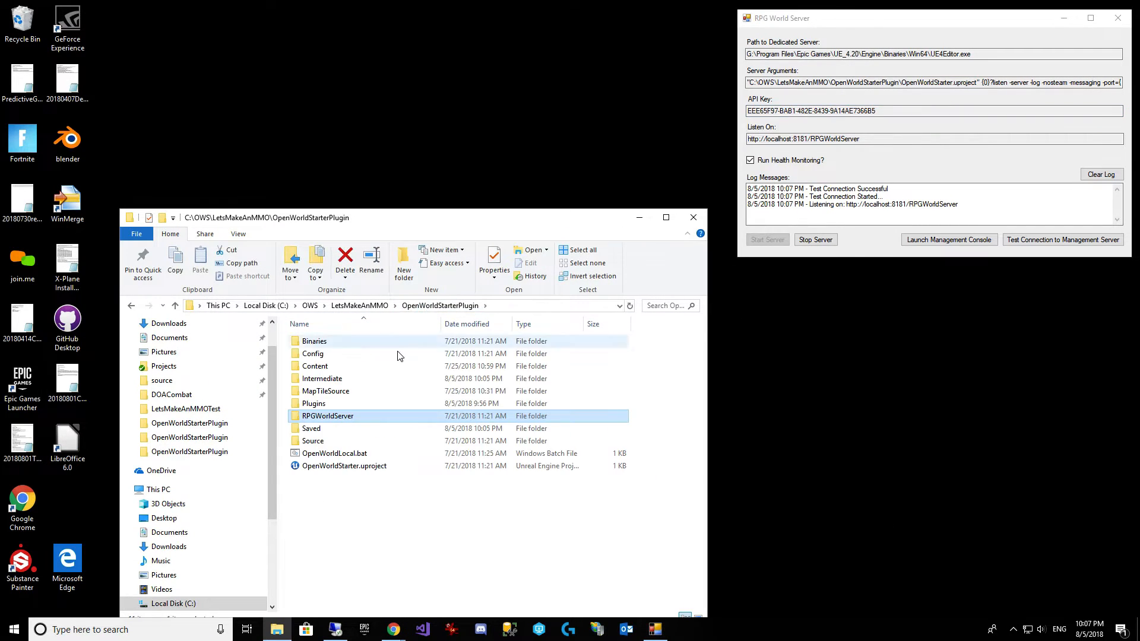
{"action": "right_click", "coordinate": [356, 456]}
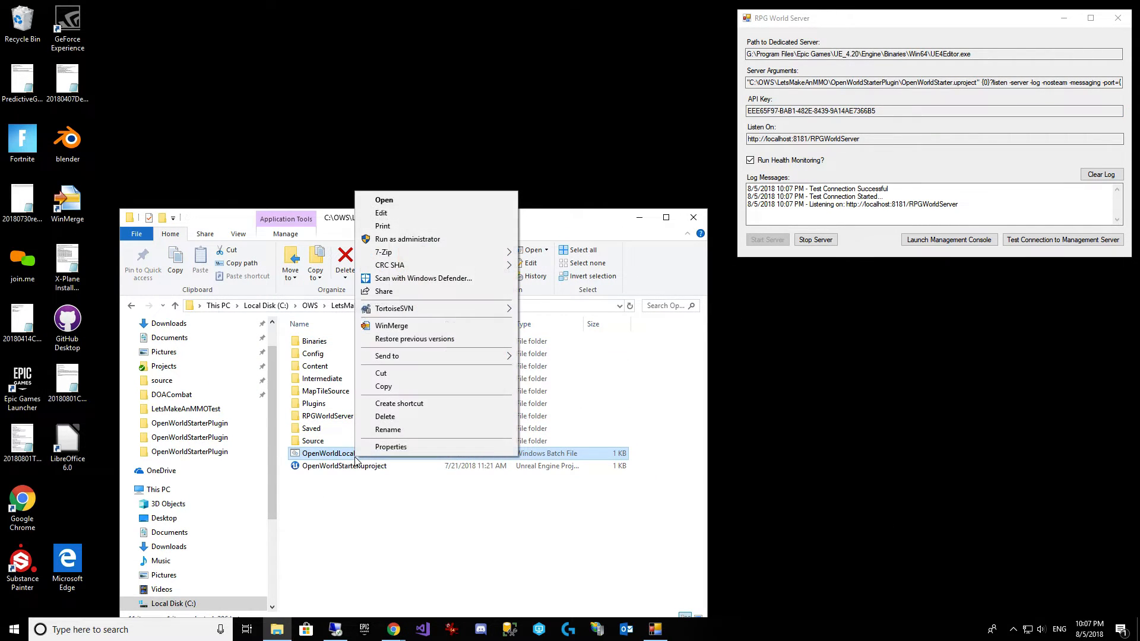
{"action": "left_click", "coordinate": [414, 218]}
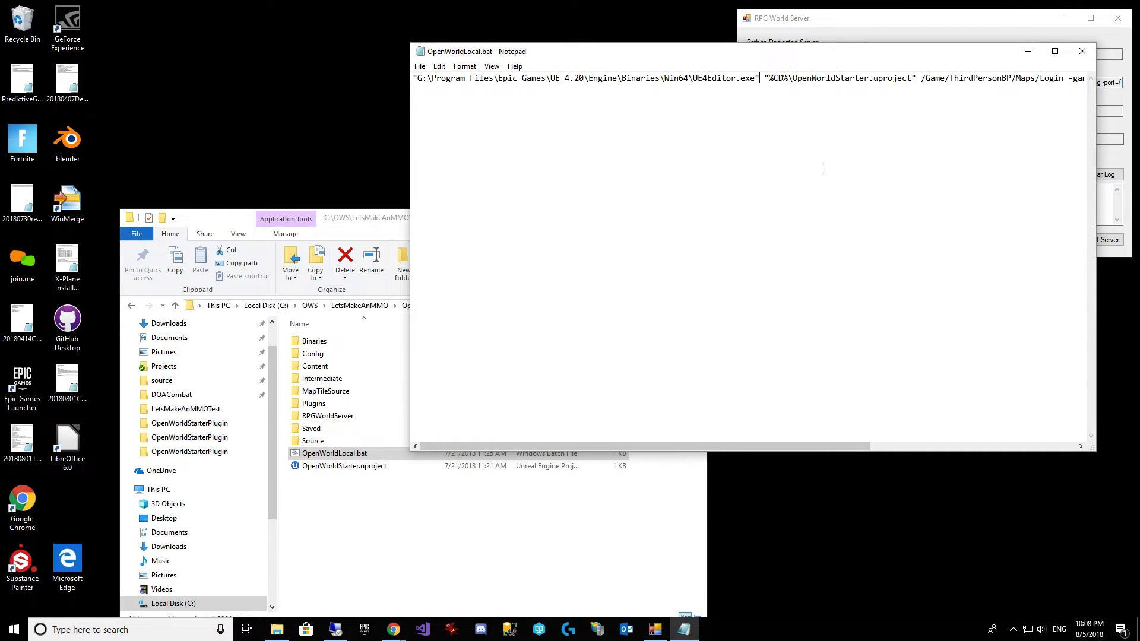
{"action": "key", "text": "Left"}
{"action": "key", "text": "shift+Home"}
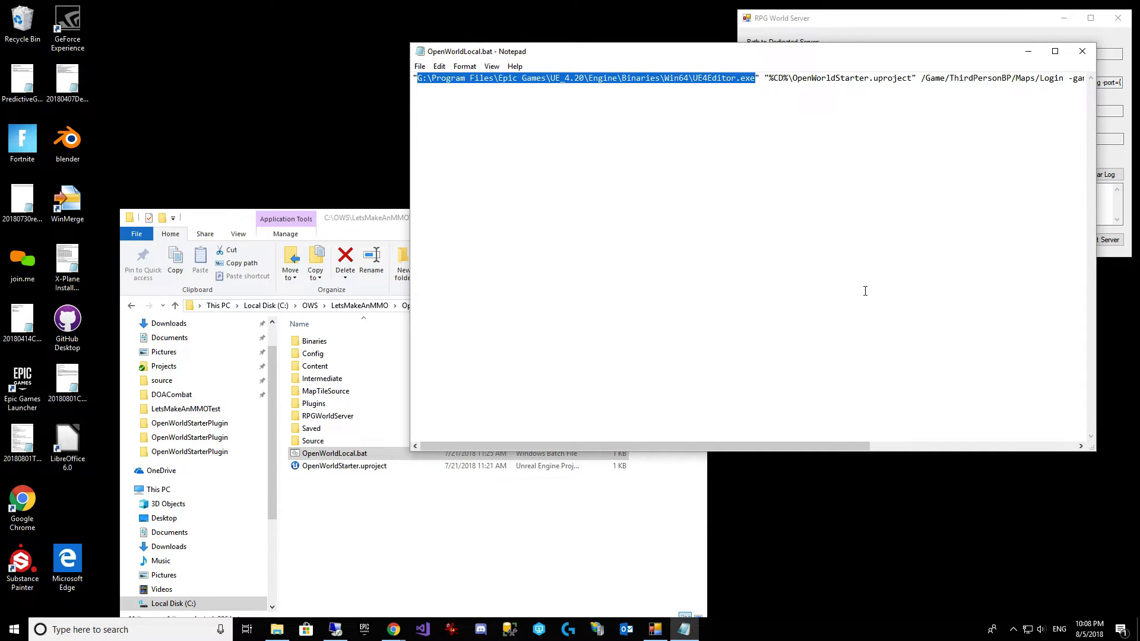
{"action": "left_click_drag", "start_coordinate": [733, 448], "coordinate": [776, 449]}
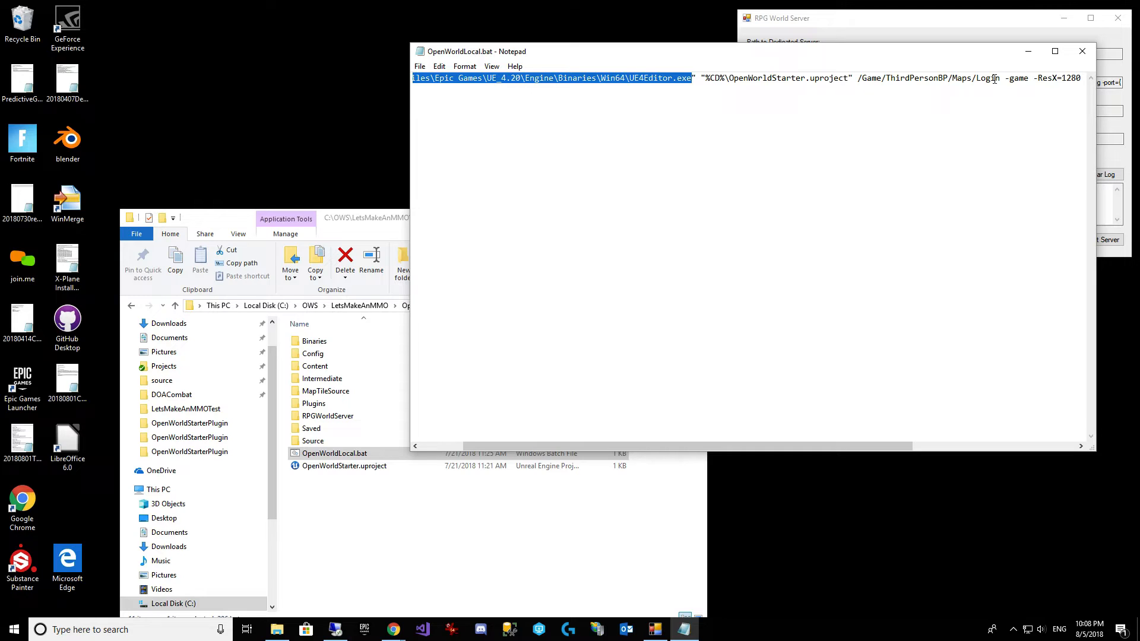
{"action": "left_click_drag", "start_coordinate": [1001, 78], "coordinate": [859, 78]}
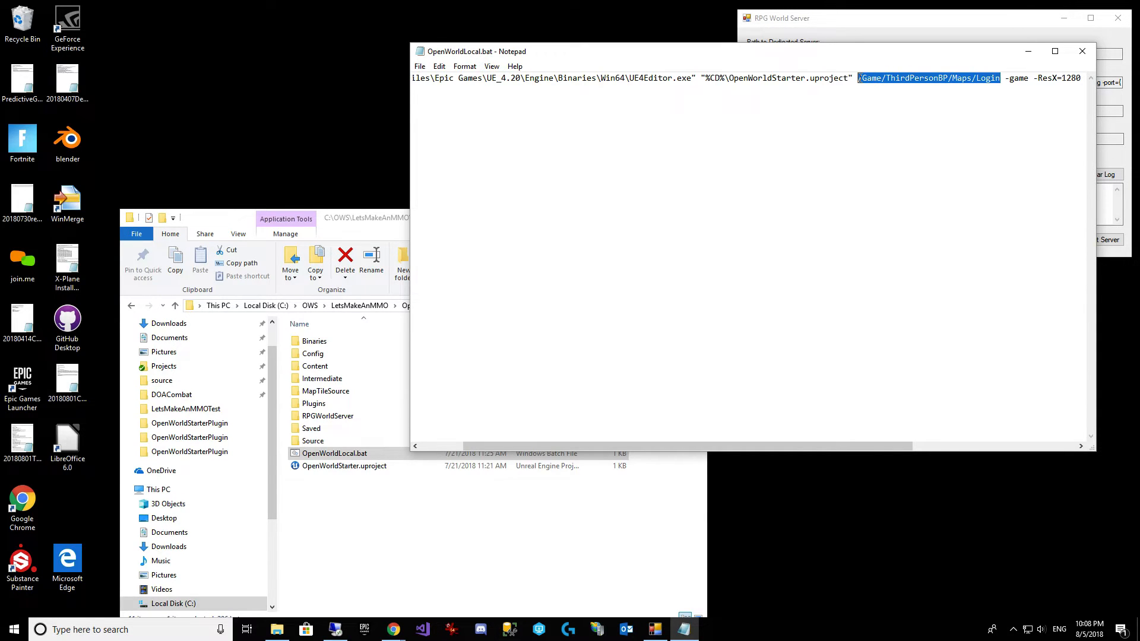
{"action": "left_click", "coordinate": [1082, 51]}
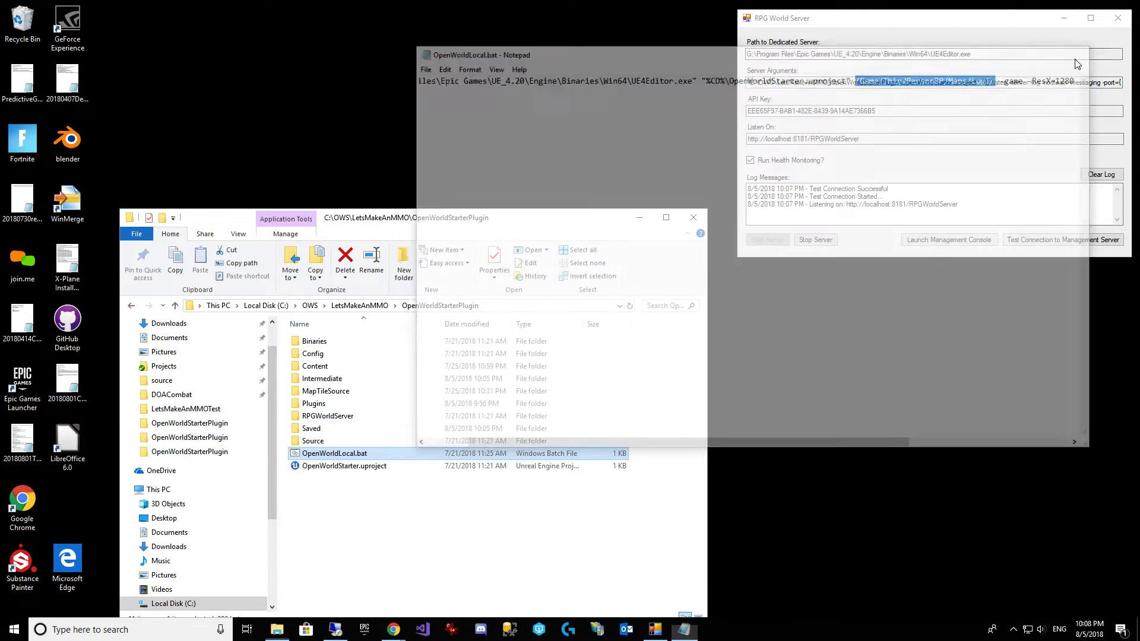
Step: Launch the game client with OpenWorldLocal.bat and minimize its command and log windows
{"action": "double_click", "coordinate": [356, 459]}
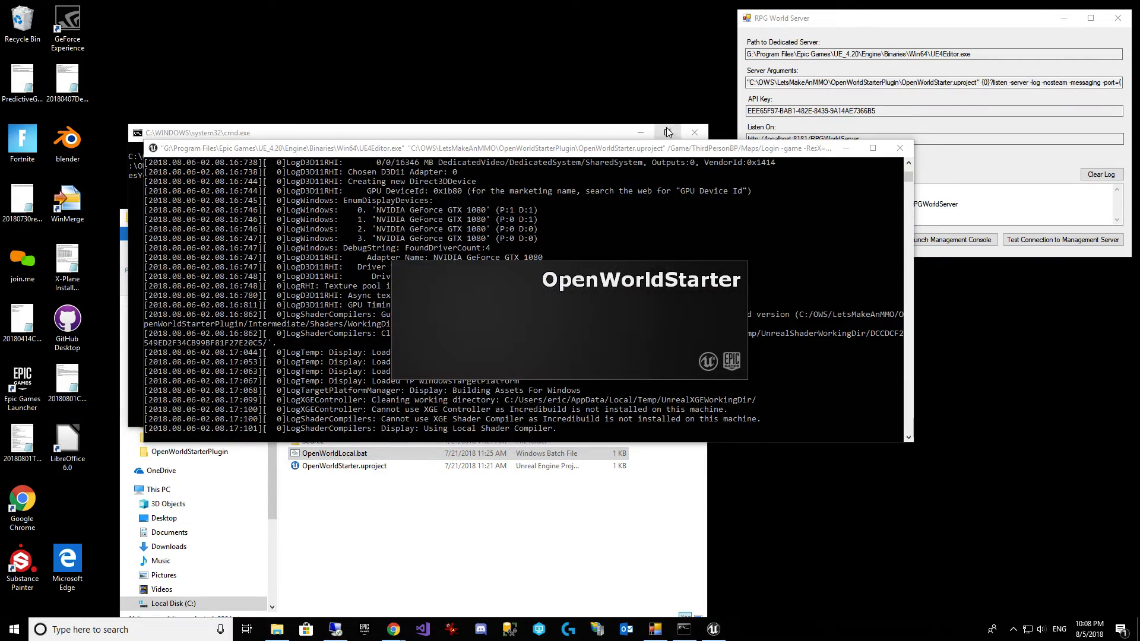
{"action": "left_click", "coordinate": [644, 128]}
{"action": "left_click", "coordinate": [851, 153]}
{"action": "left_click", "coordinate": [849, 152]}
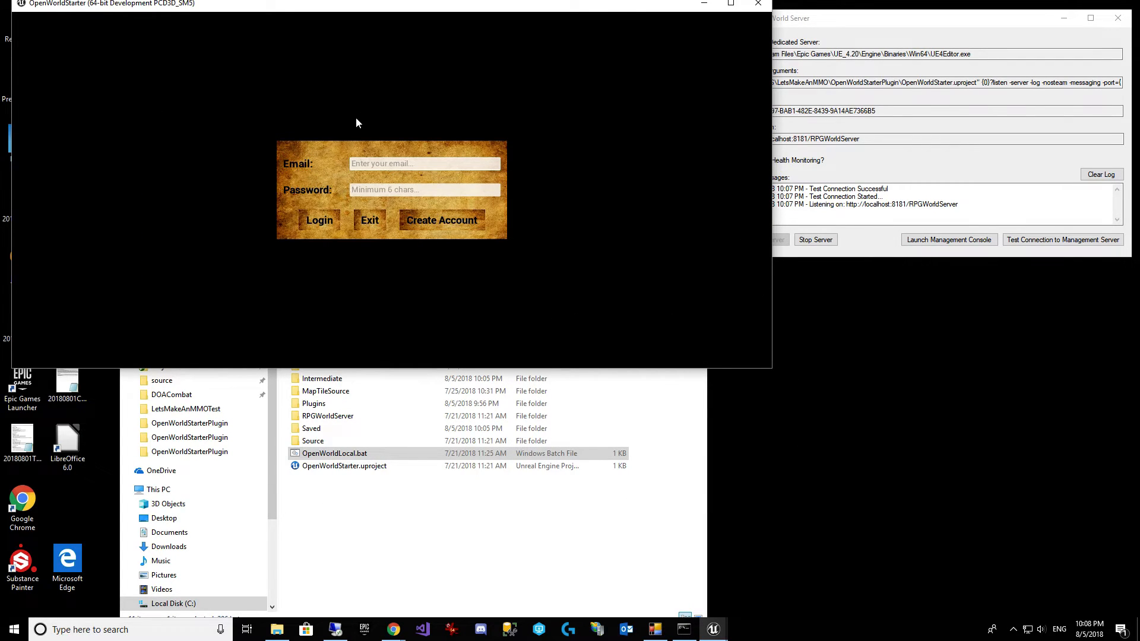
Step: Log in with the test account's email and password and enter the world with the TestForDemo character
{"action": "type", "text": "testfordemo@test.com"}
{"action": "key", "text": "Tab"}
{"action": "type", "text": "•••••"}
{"action": "key", "text": "Return"}
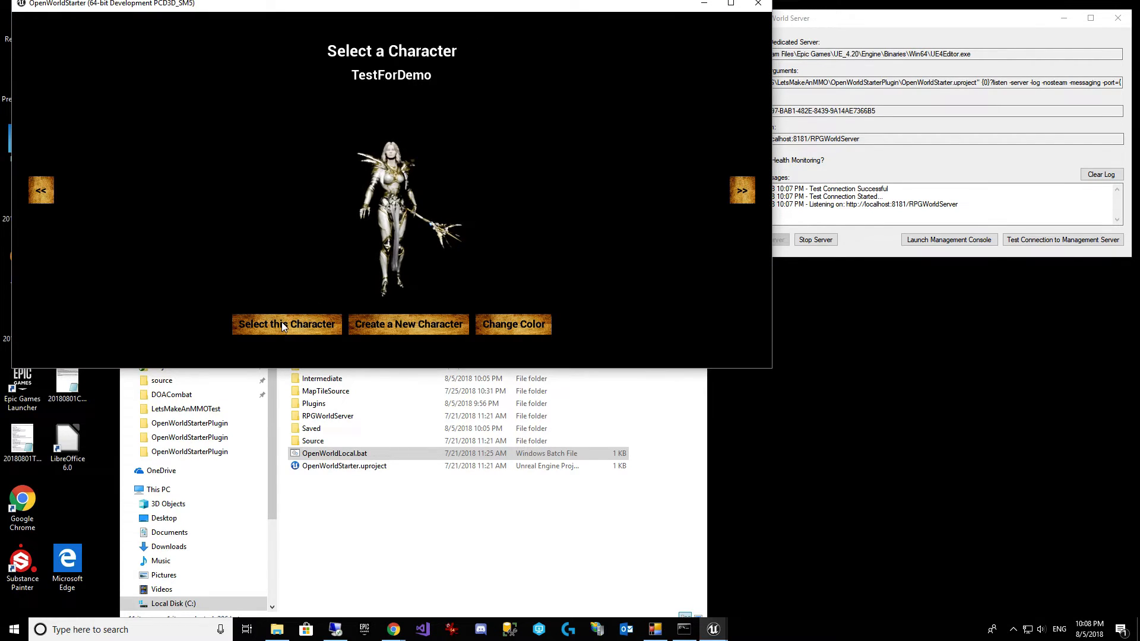
{"action": "left_click", "coordinate": [283, 325]}
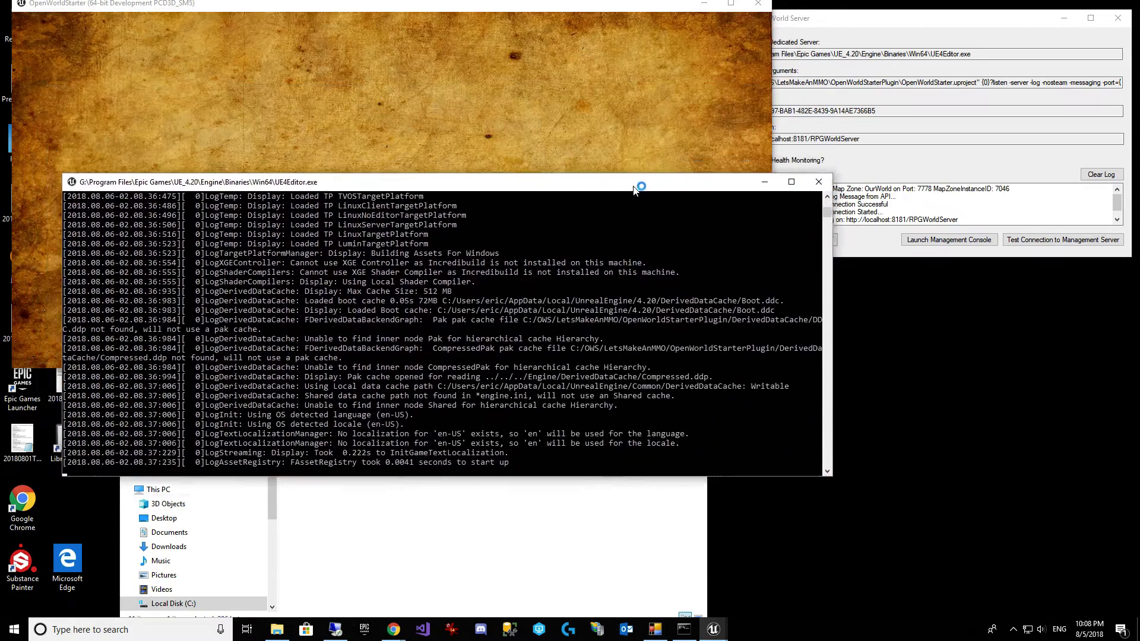
Step: Run the TestForDemo character through the portal to OurWorld2, keeping the zone server consoles clear of the game view
{"action": "left_click_drag", "start_coordinate": [635, 189], "coordinate": [584, 323]}
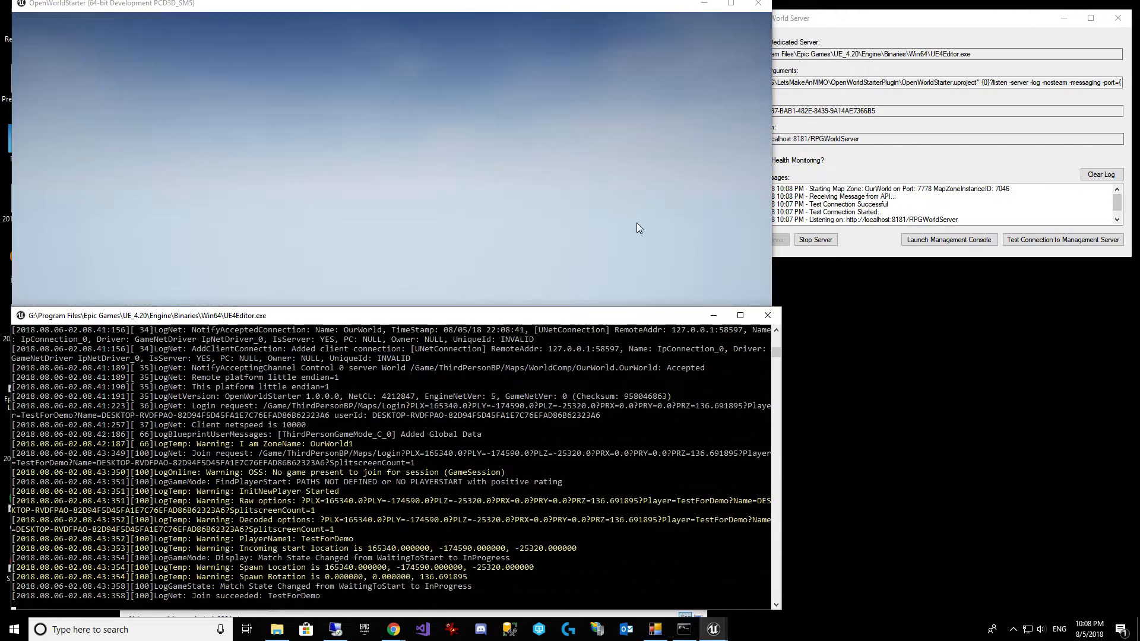
{"action": "left_click", "coordinate": [558, 42]}
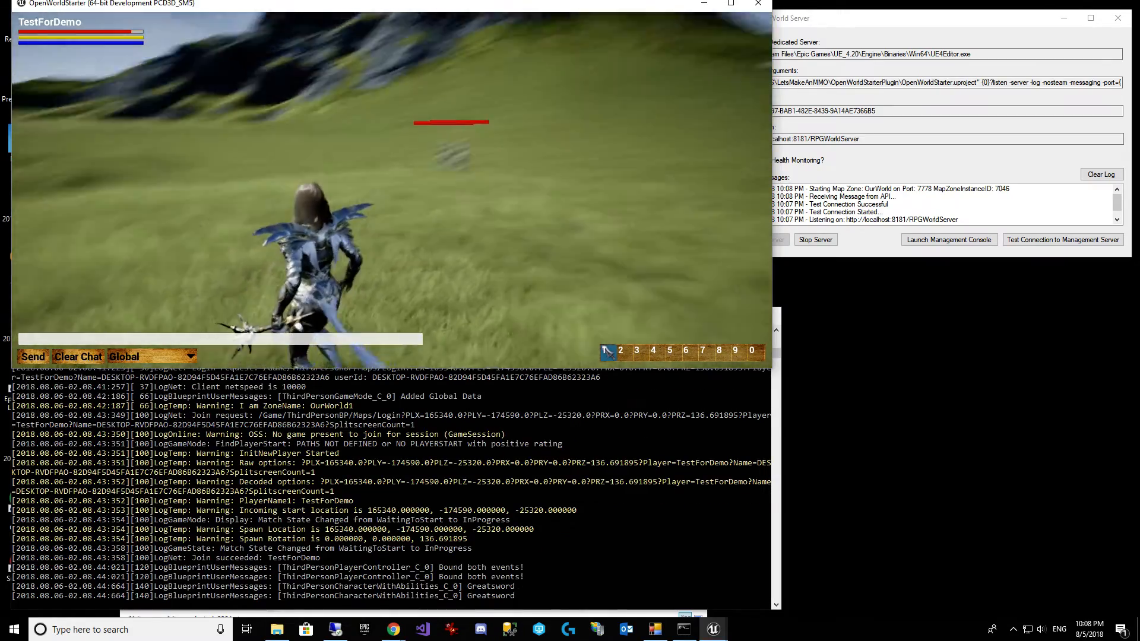
{"action": "key", "text": "w"}
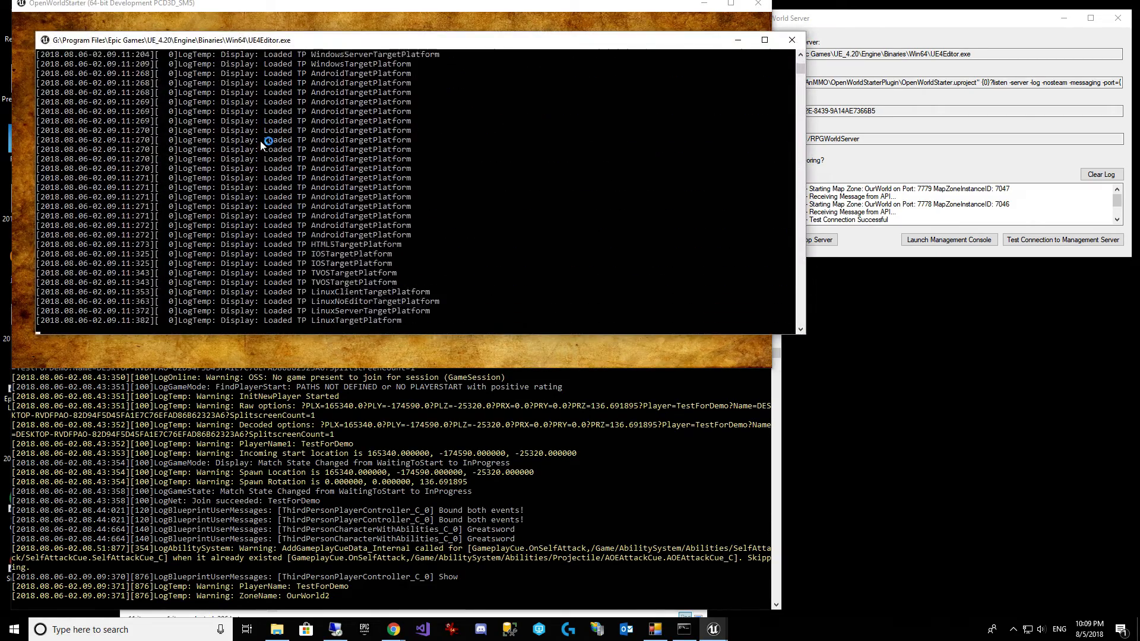
{"action": "left_click_drag", "start_coordinate": [549, 101], "coordinate": [790, 323]}
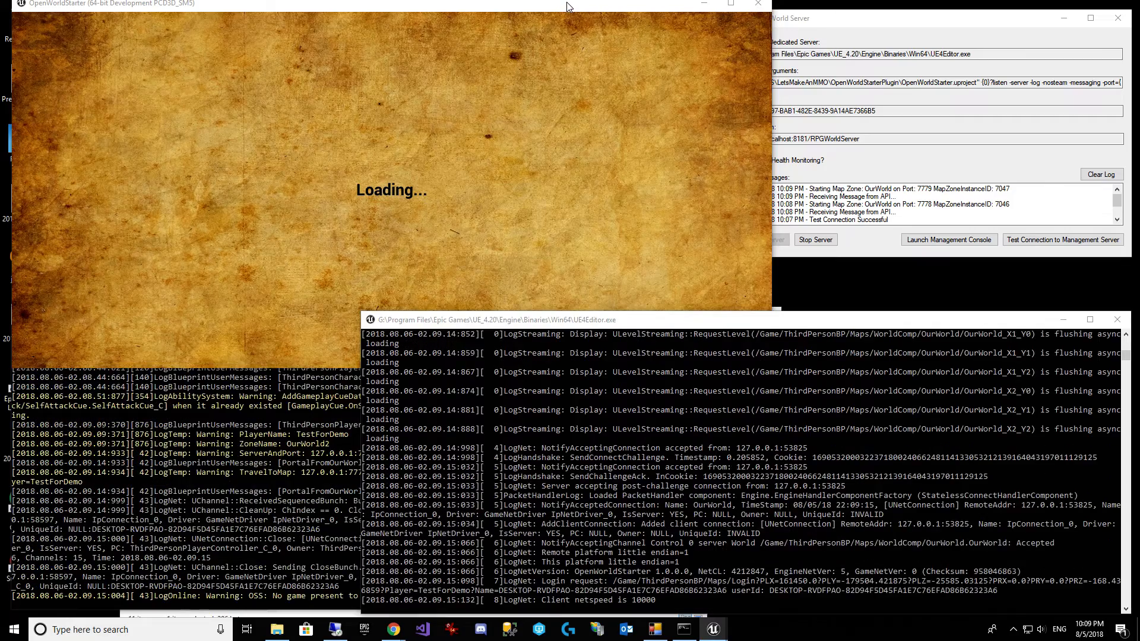
{"action": "left_click", "coordinate": [567, 4]}
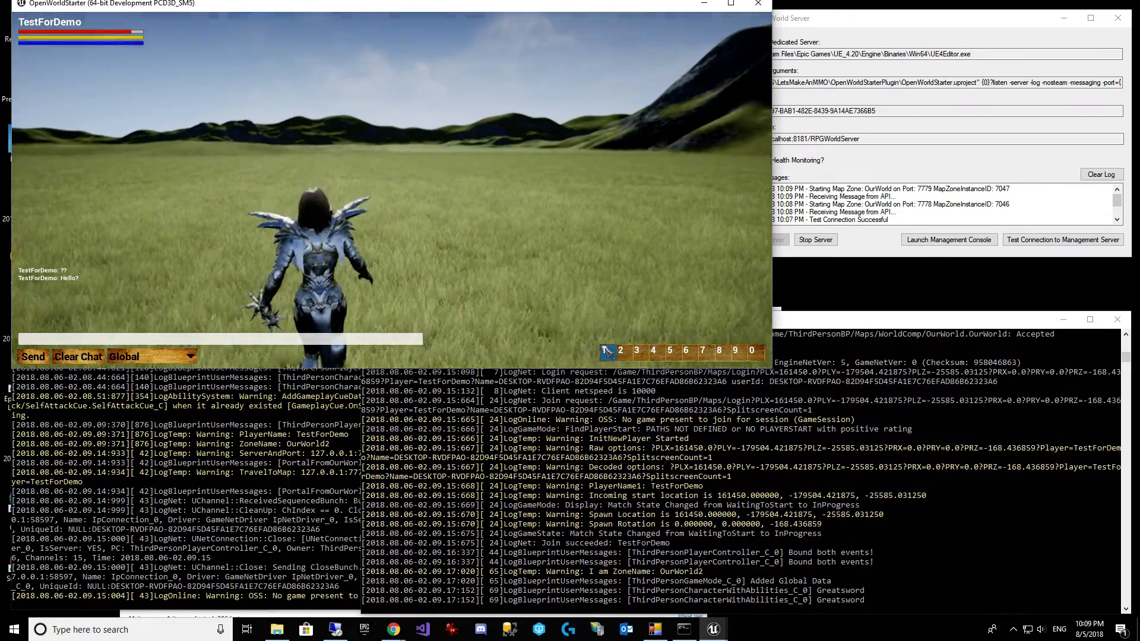
Step: Run the TestForDemo character back through the portal from OurWorld2 to OurWorld1
{"action": "key", "text": "w"}
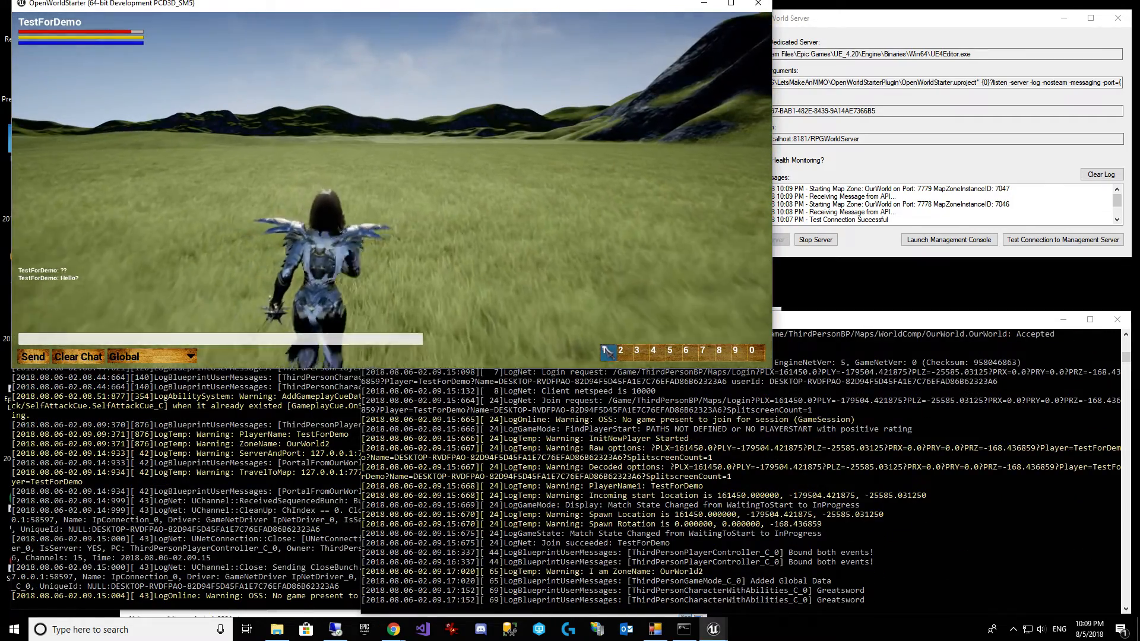
{"action": "key", "text": "w"}
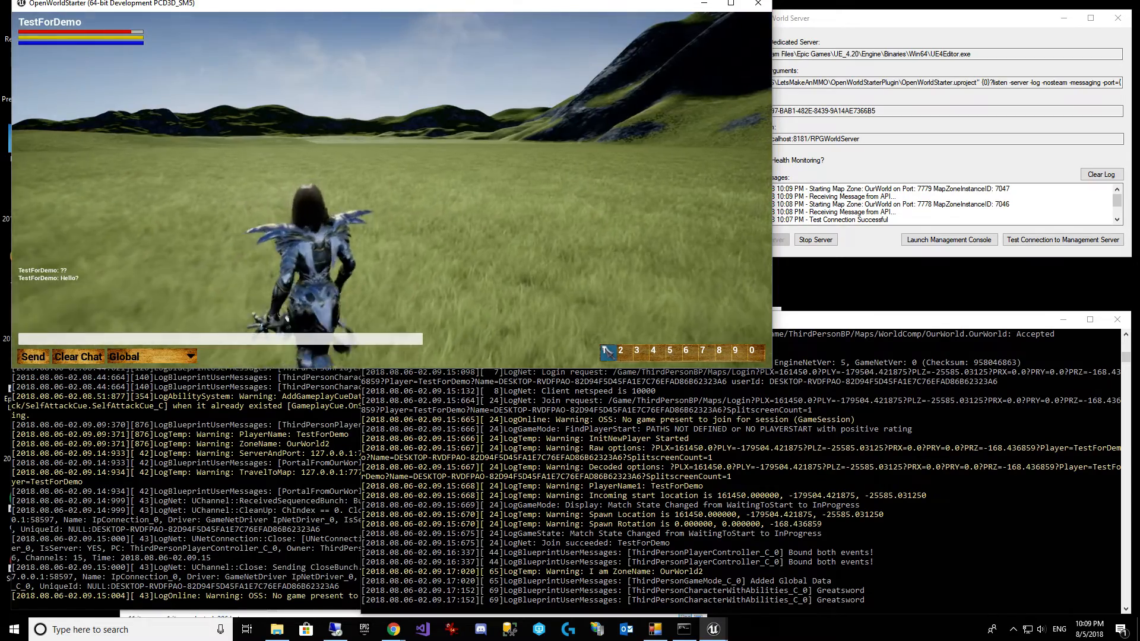
{"action": "key", "text": "w"}
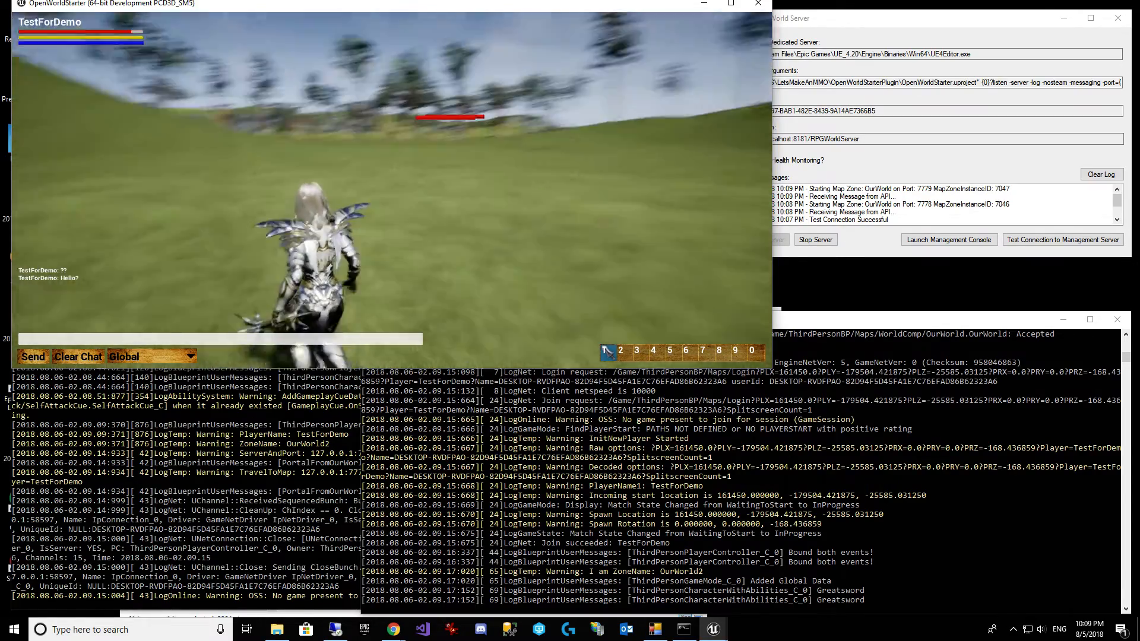
{"action": "key", "text": "w"}
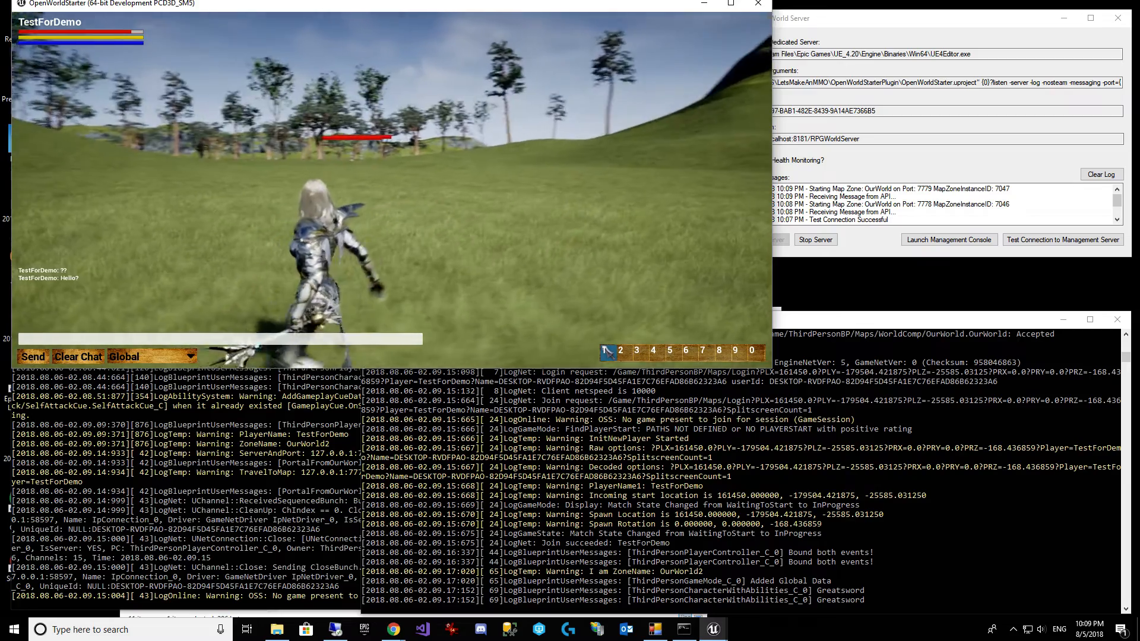
{"action": "key", "text": "w"}
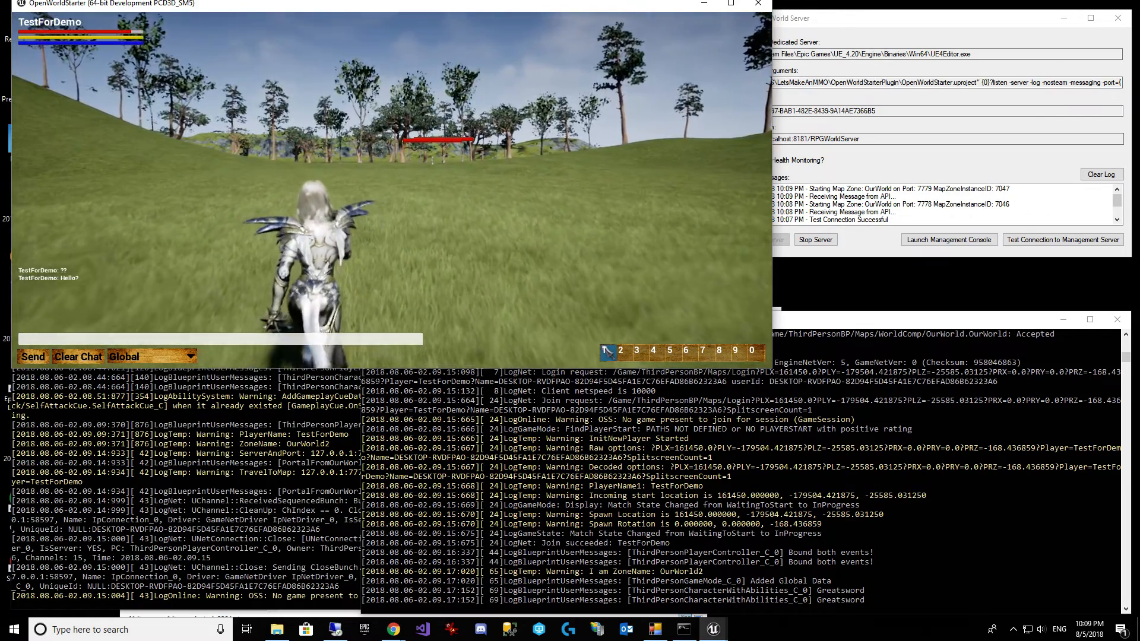
{"action": "key", "text": "w"}
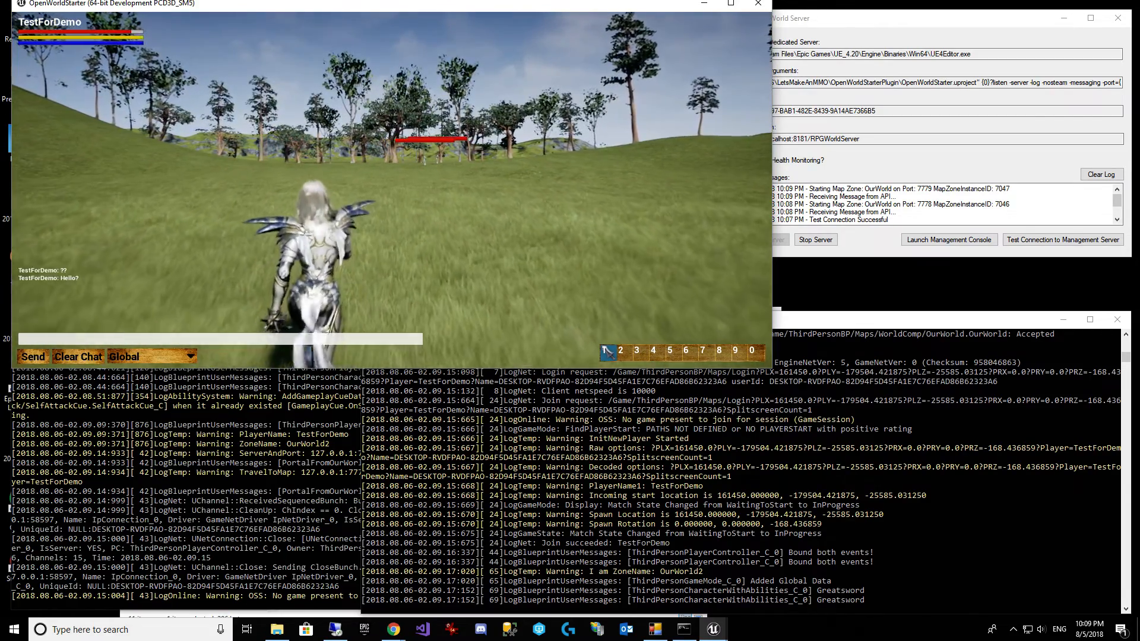
{"action": "key", "text": "w"}
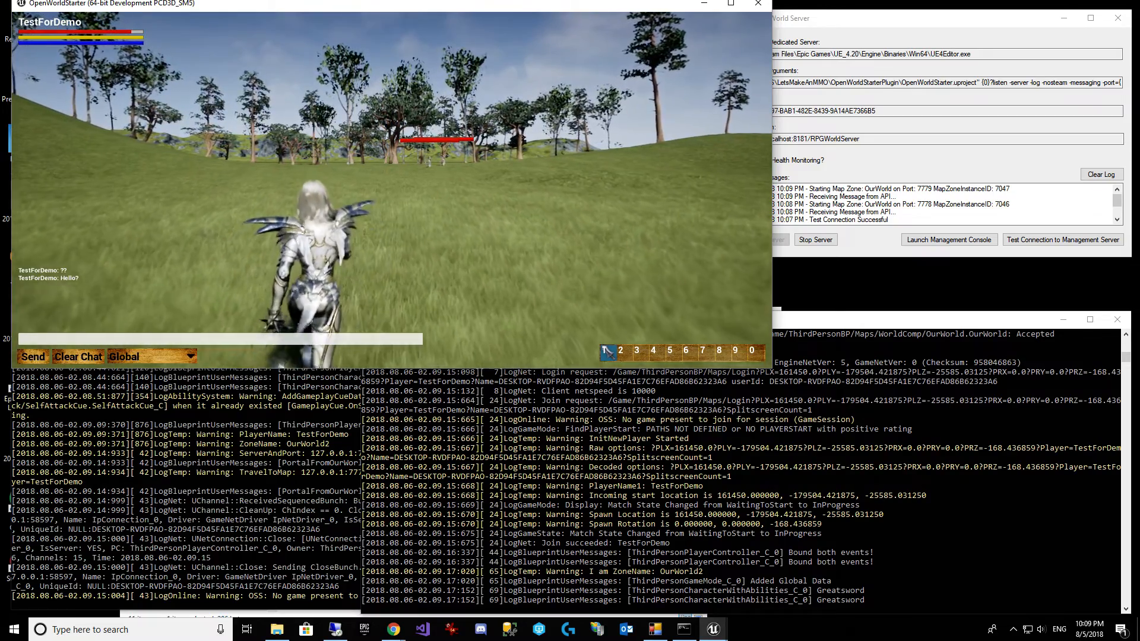
{"action": "key", "text": "w"}
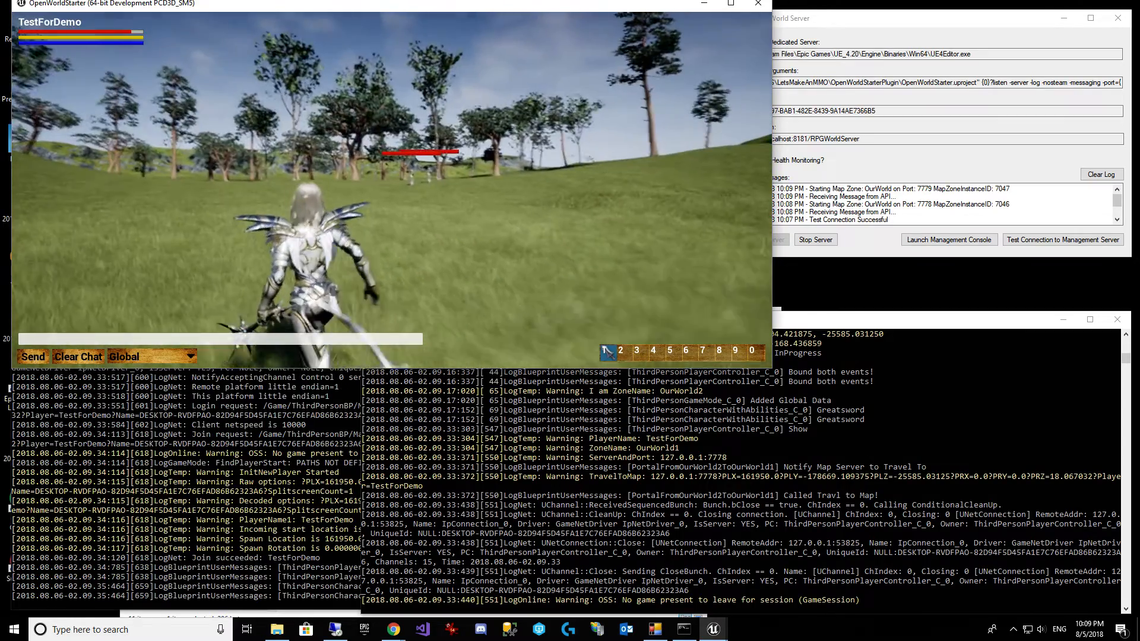
{"action": "key", "text": "w"}
{"action": "key", "text": "w"}
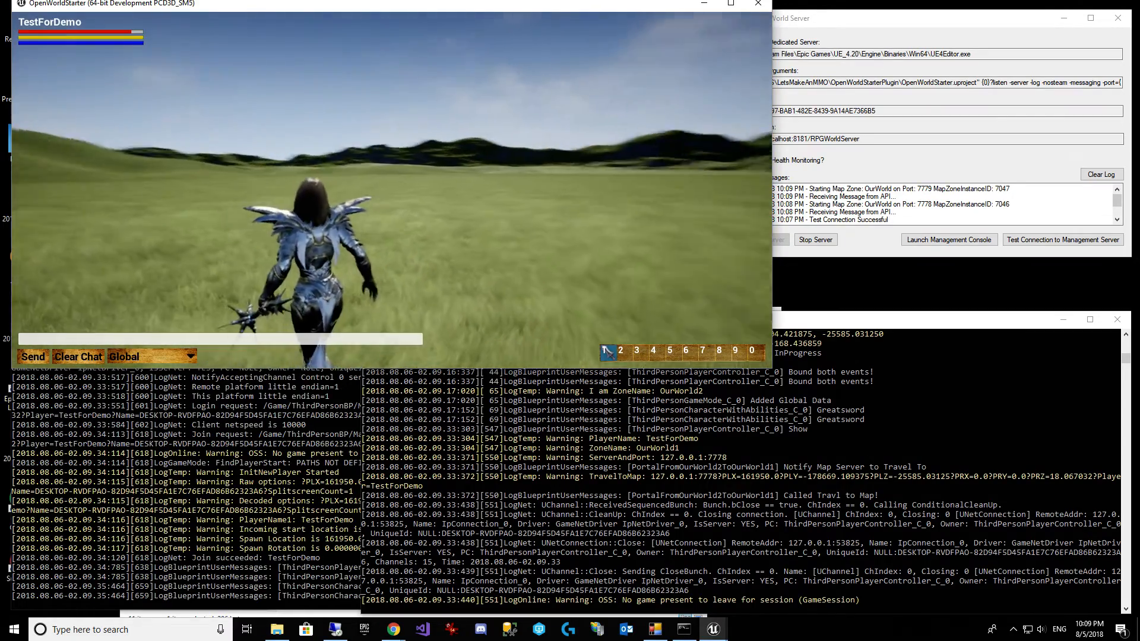
{"action": "key", "text": "w"}
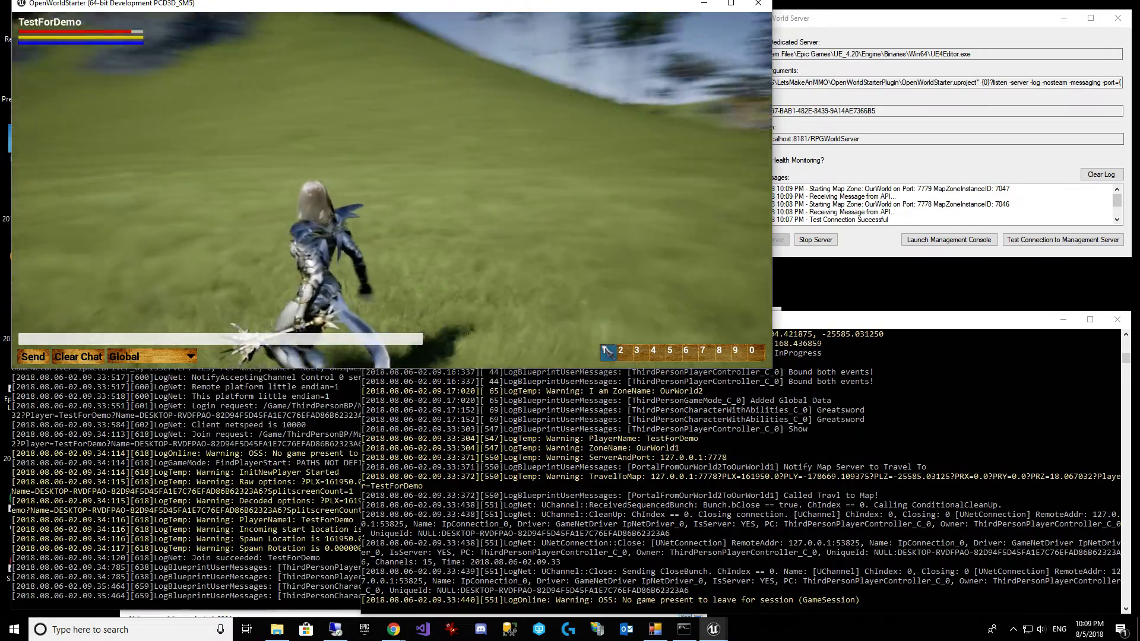
{"action": "key", "text": "w"}
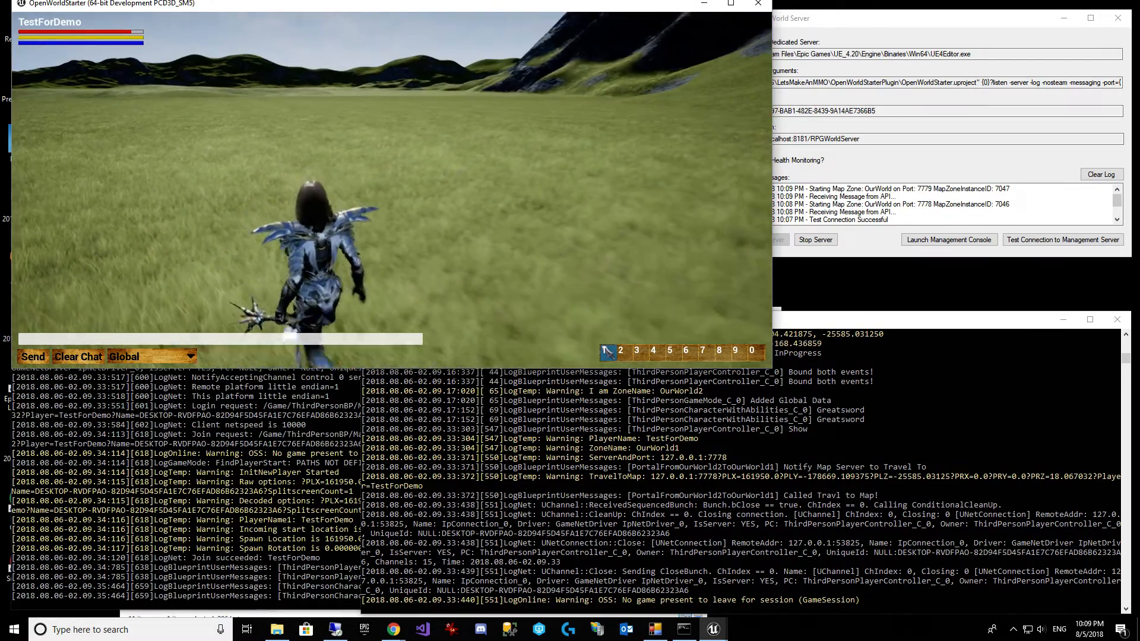
{"action": "key", "text": "w"}
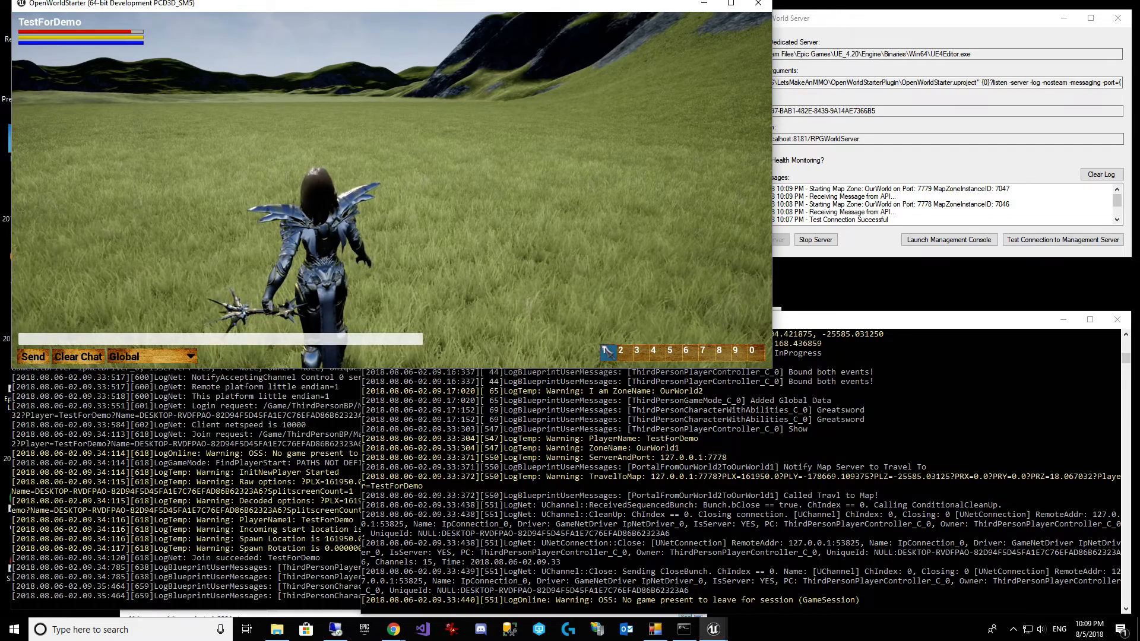
{"action": "key", "text": "w"}
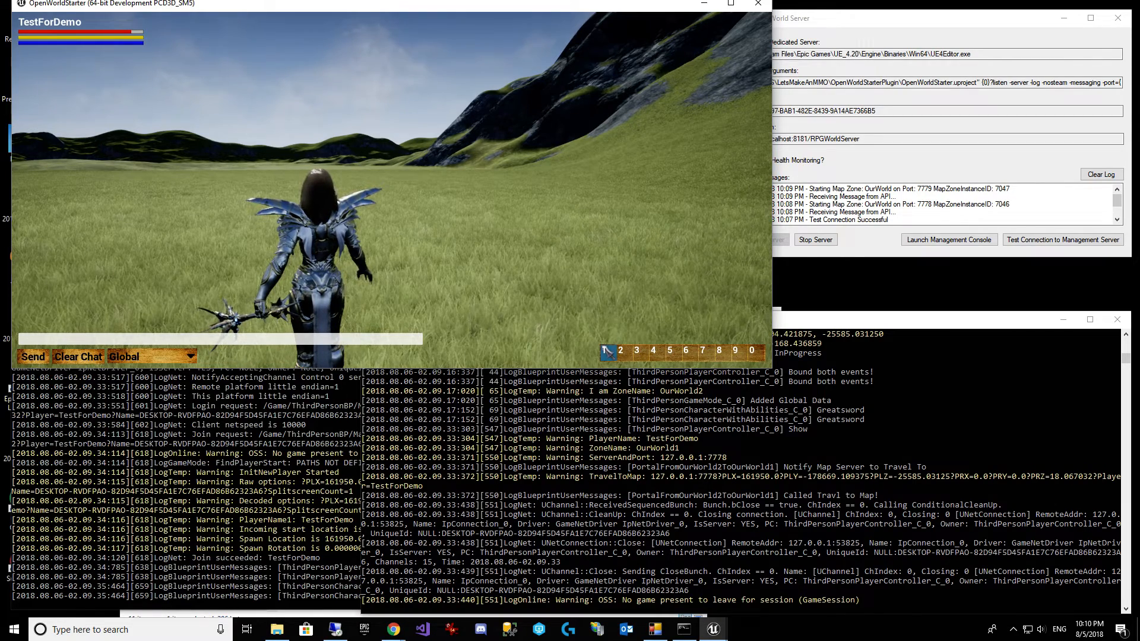
{"action": "key", "text": "w"}
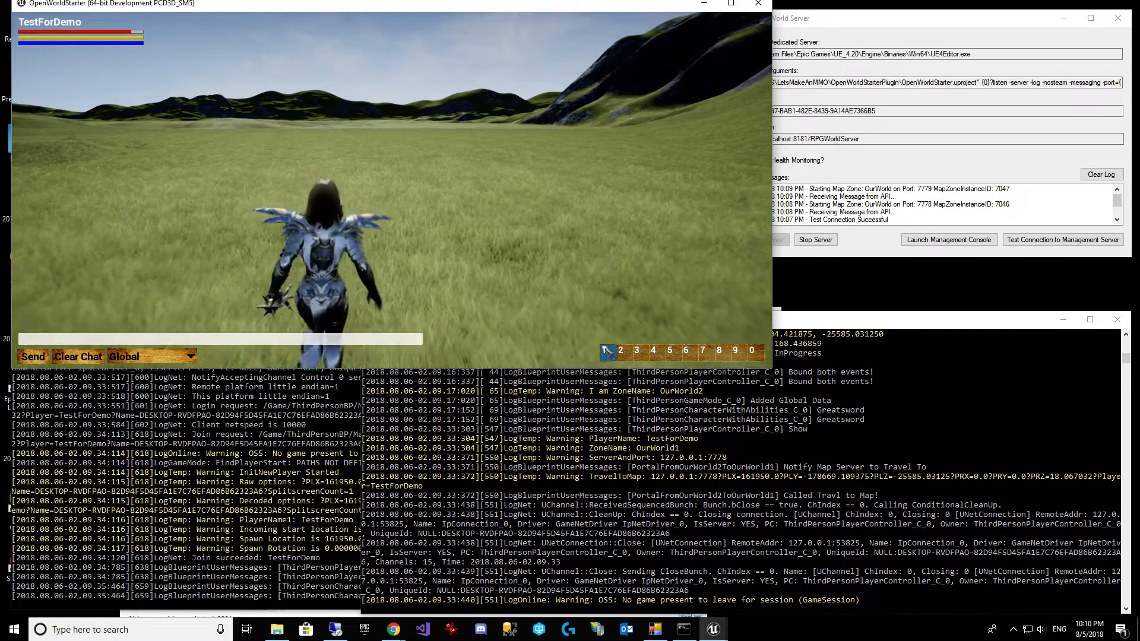
{"action": "key", "text": "1"}
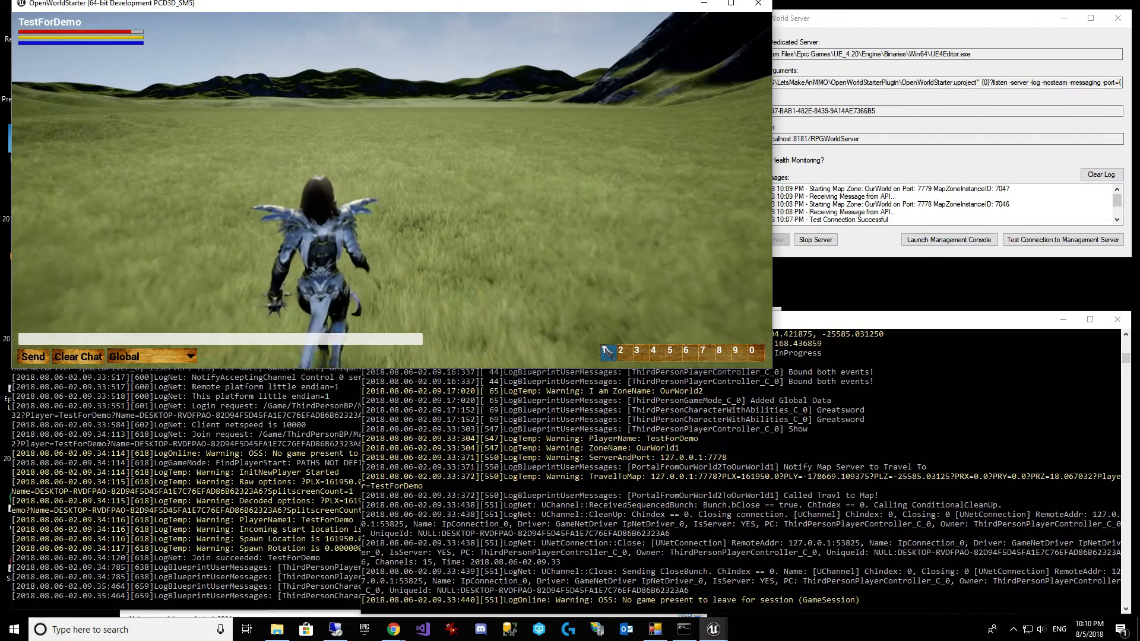
{"action": "key", "text": "alt+Tab"}
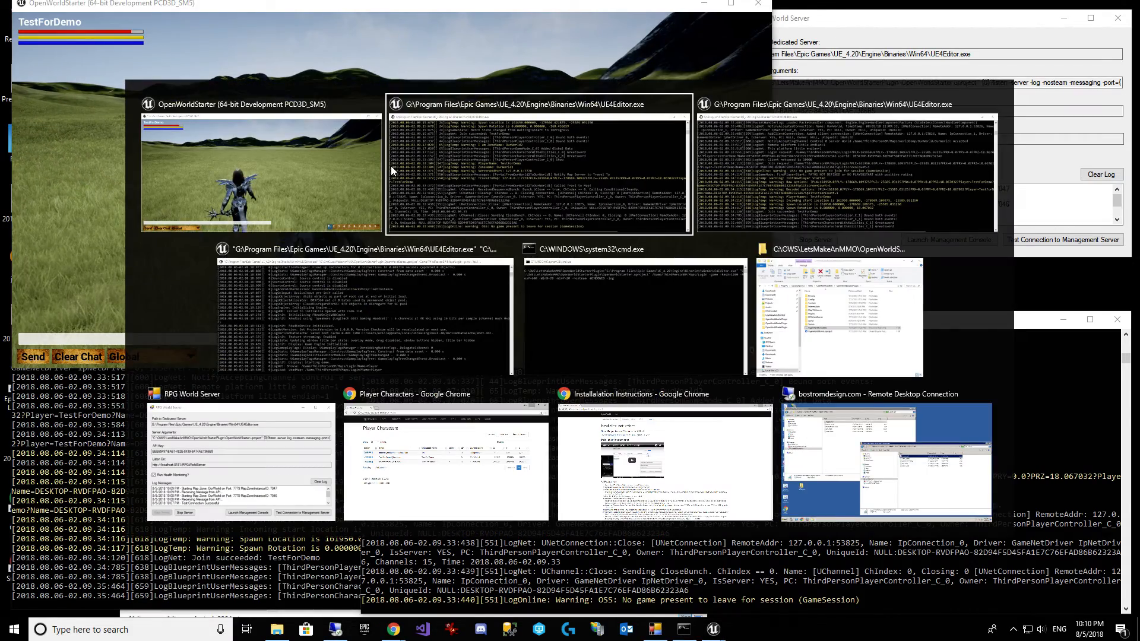
{"action": "left_click", "coordinate": [374, 172]}
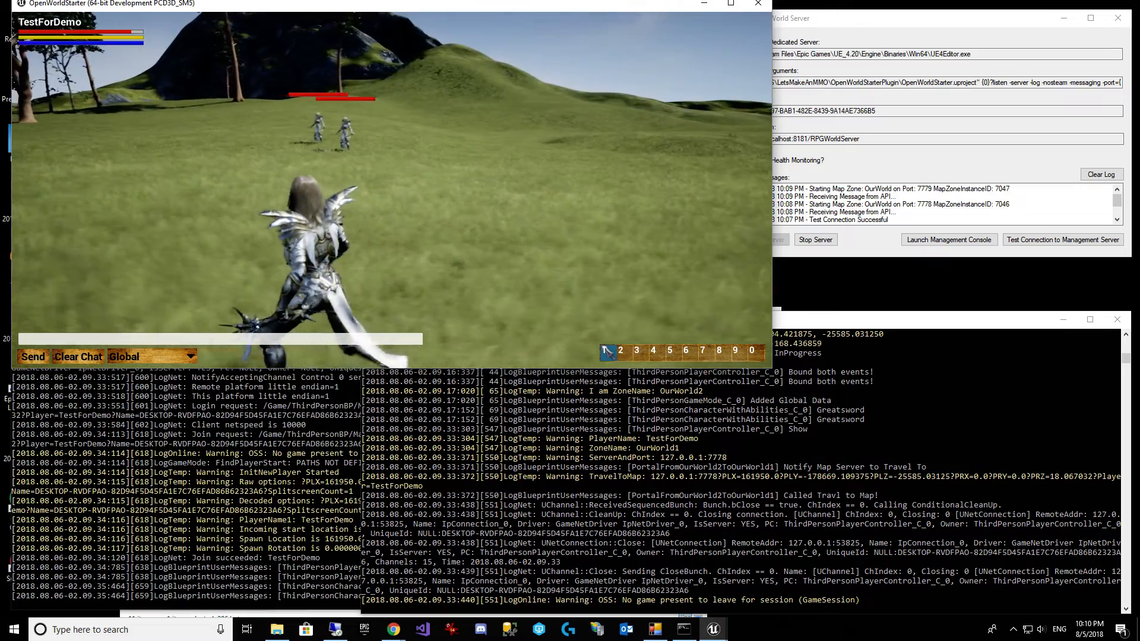
{"action": "key", "text": "w"}
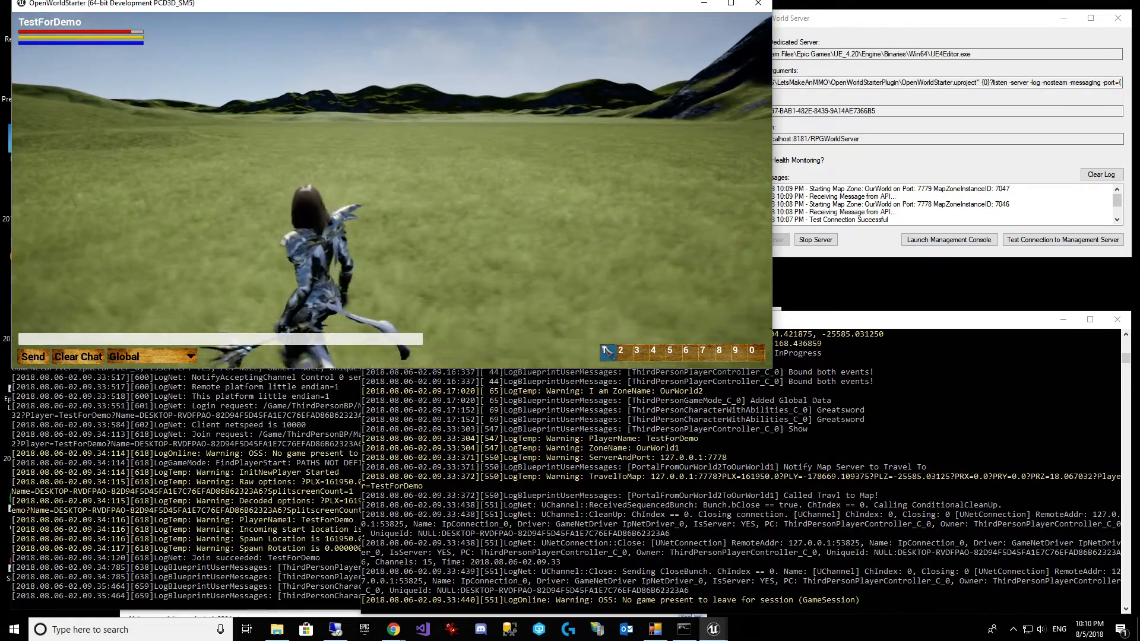
{"action": "key", "text": "w"}
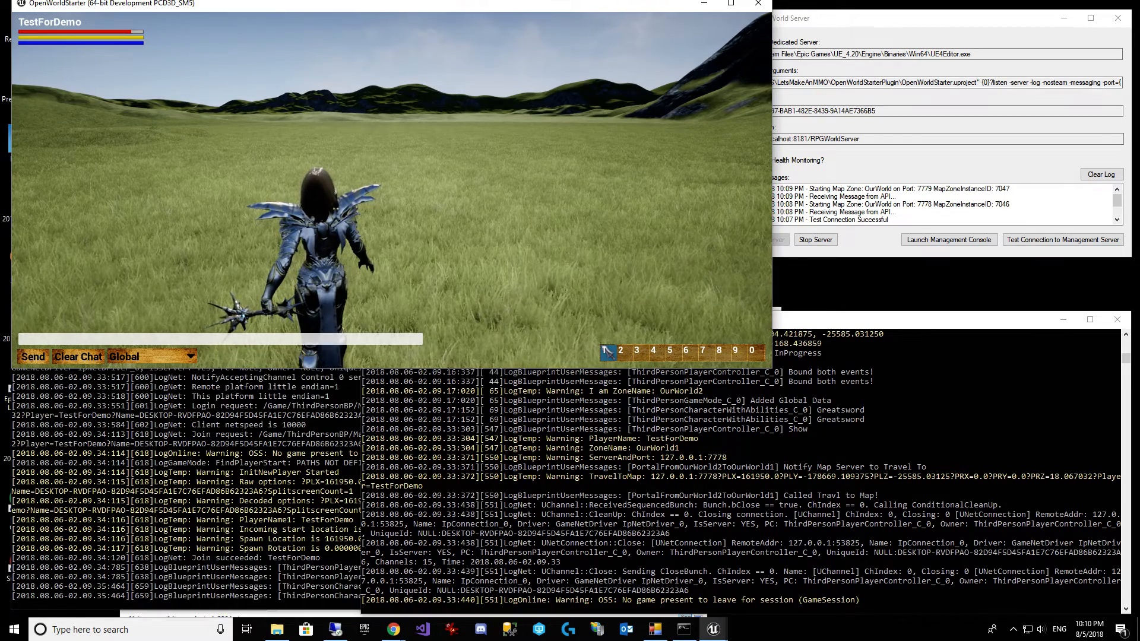
{"action": "key", "text": "w"}
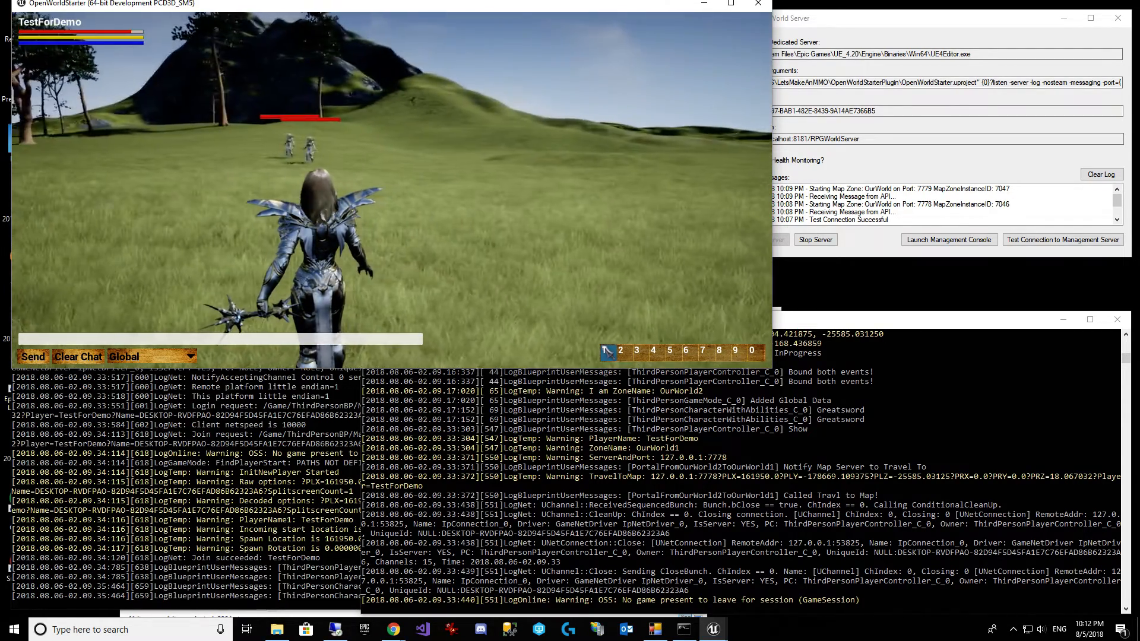
{"action": "key", "text": "w"}
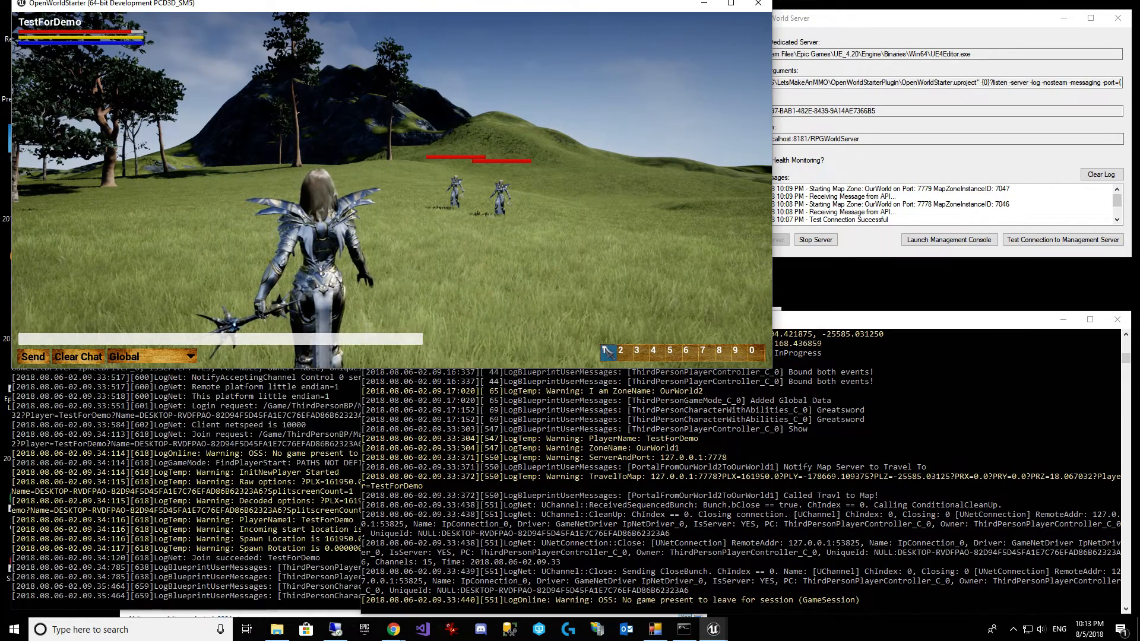
Step: Launch a second game client with OpenWorldLocal.bat and minimize the OpenWorldStarterPlugin folder window
{"action": "key", "text": "alt+Tab"}
{"action": "key", "text": "alt+Tab"}
{"action": "key", "text": "alt+Tab"}
{"action": "key", "text": "alt+Tab"}
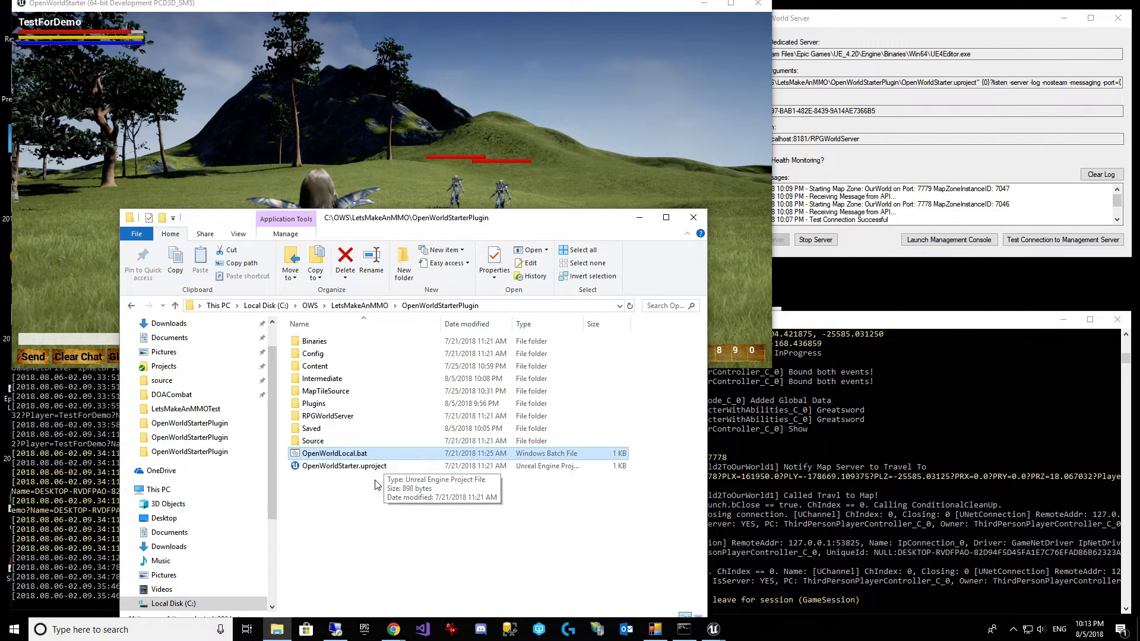
{"action": "double_click", "coordinate": [335, 453]}
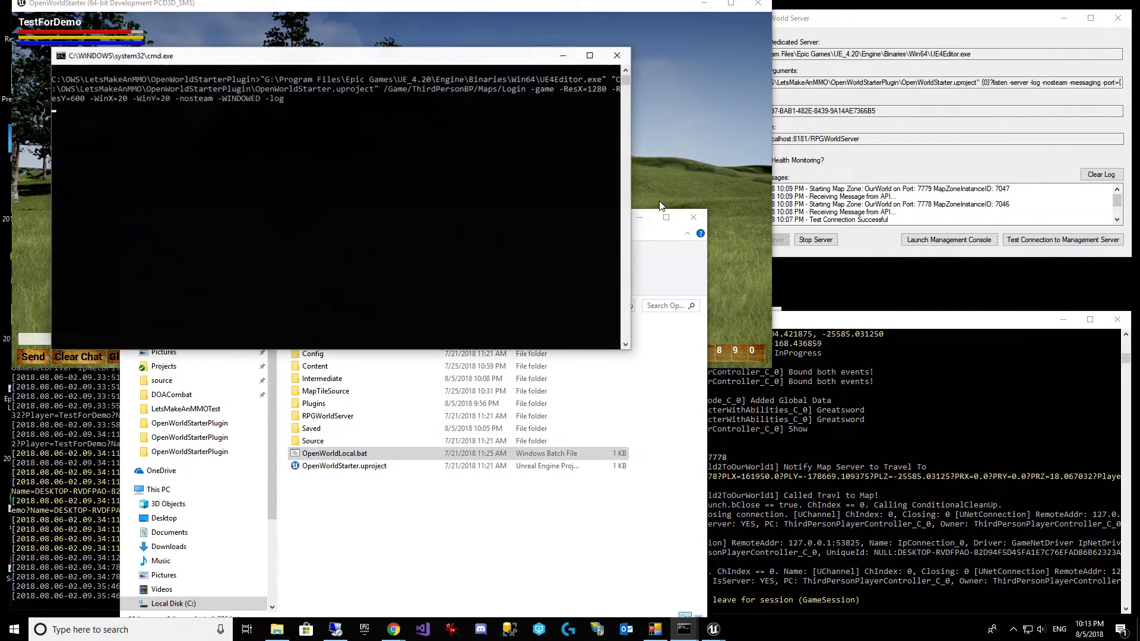
{"action": "left_click", "coordinate": [639, 217]}
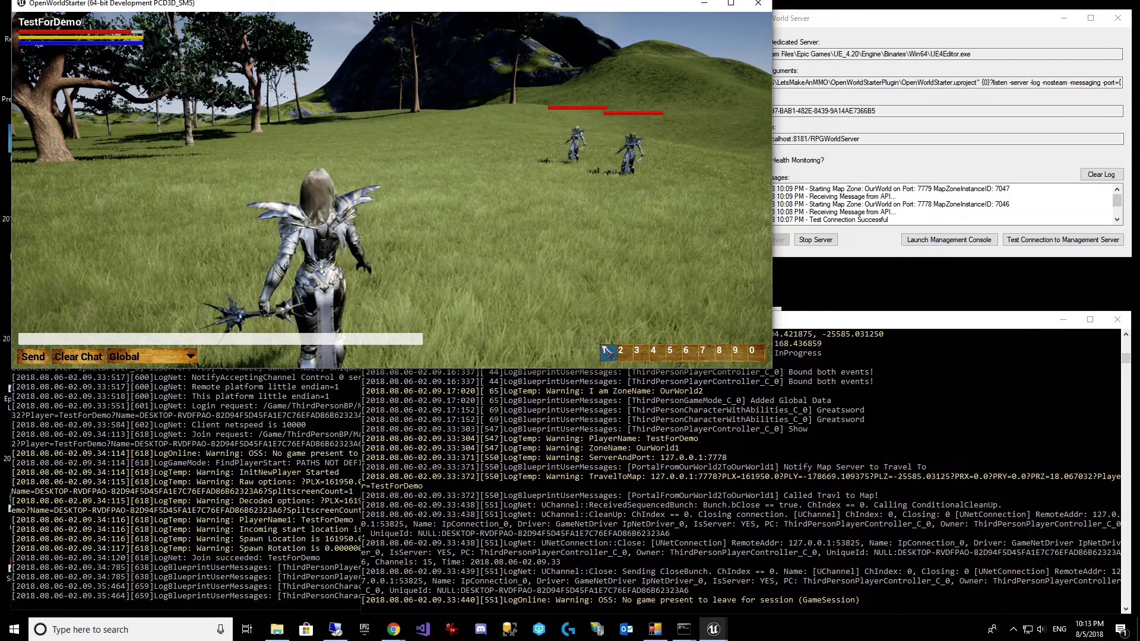
Step: Bring the second game client's login window to the front
{"action": "key", "text": "alt+Tab"}
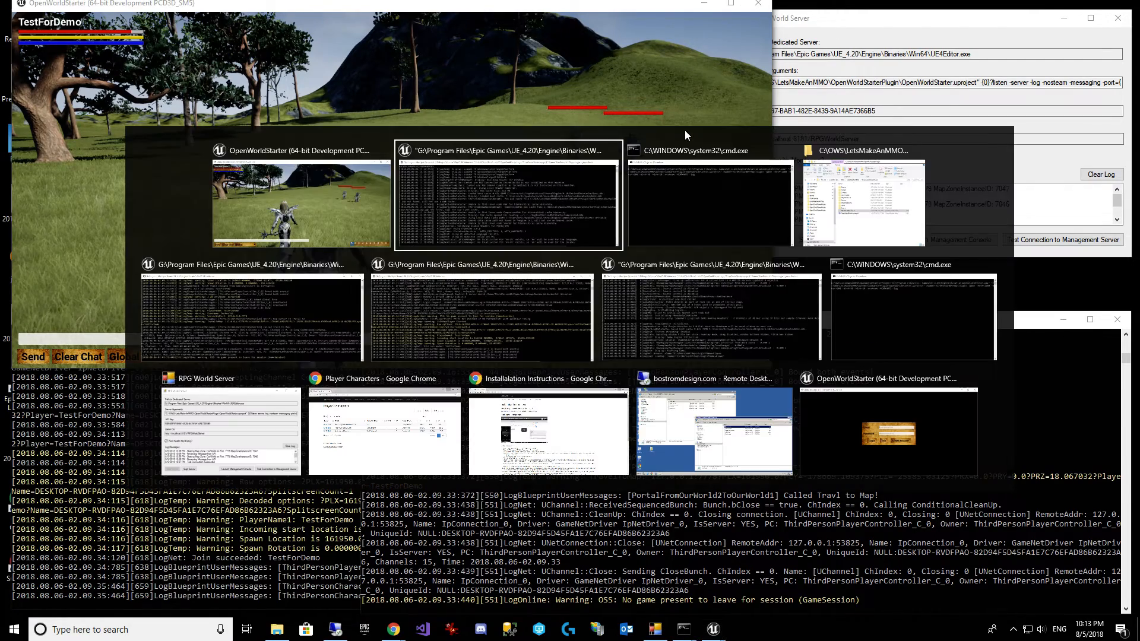
{"action": "key", "text": "alt+Tab"}
{"action": "key", "text": "alt+Tab"}
{"action": "key", "text": "alt+Tab"}
{"action": "key", "text": "alt+Tab"}
{"action": "key", "text": "alt+Tab"}
{"action": "key", "text": "alt+Tab"}
{"action": "key", "text": "alt+Tab"}
{"action": "key", "text": "alt+Tab"}
{"action": "key", "text": "alt+Tab"}
{"action": "key", "text": "alt+Tab"}
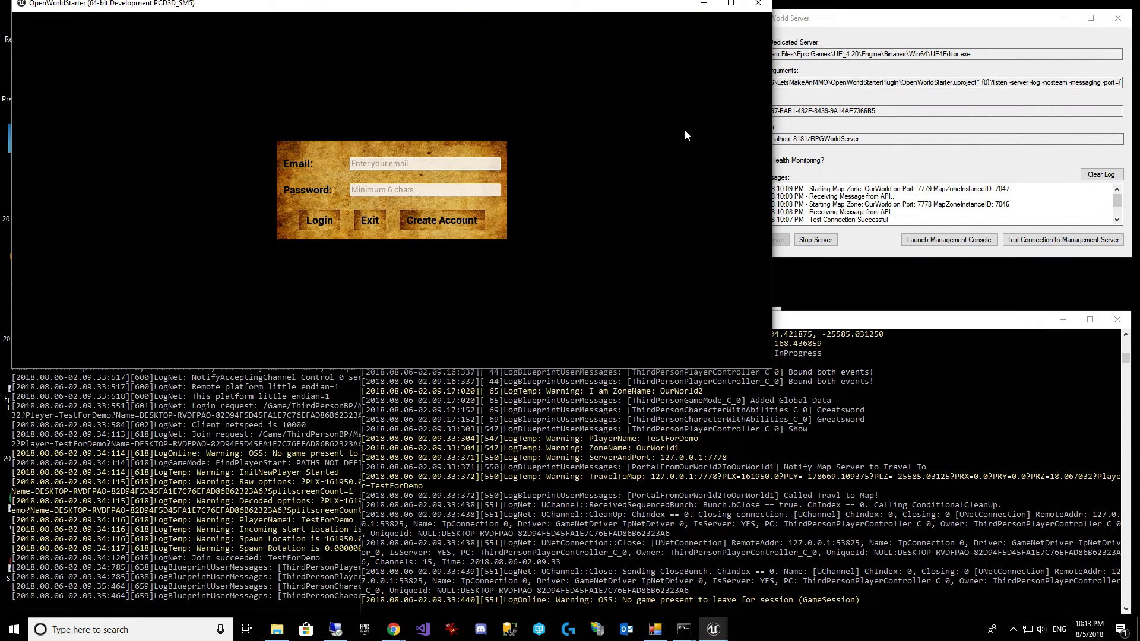
Step: Close the Remote Desktop connection and confirm disconnecting the remote session
{"action": "right_click", "coordinate": [340, 636]}
{"action": "left_click", "coordinate": [337, 600]}
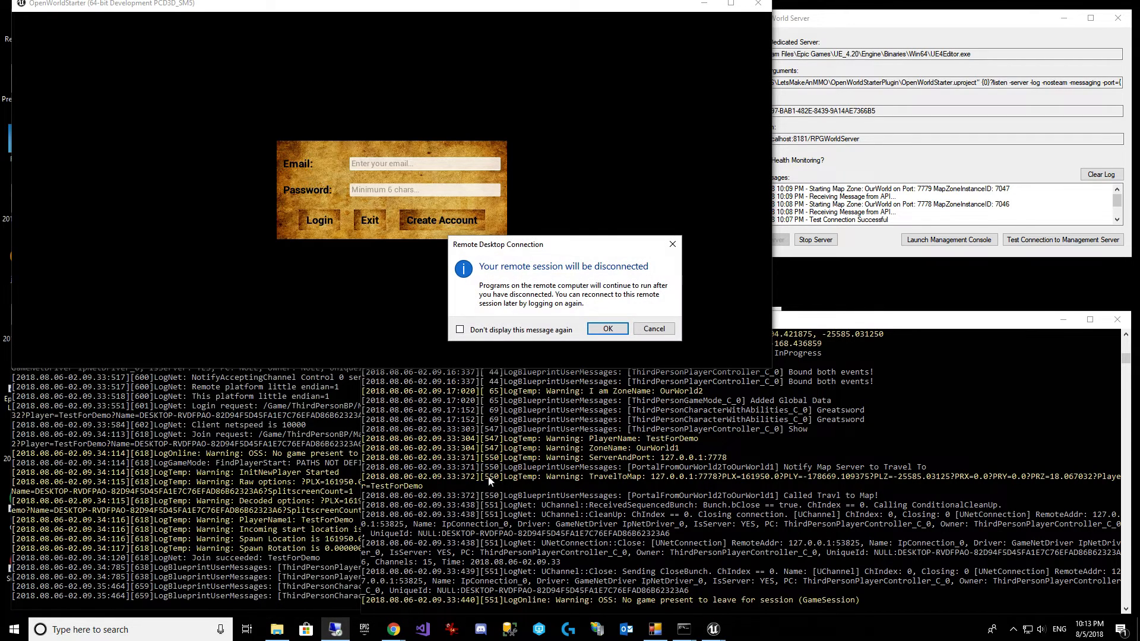
{"action": "left_click", "coordinate": [608, 330]}
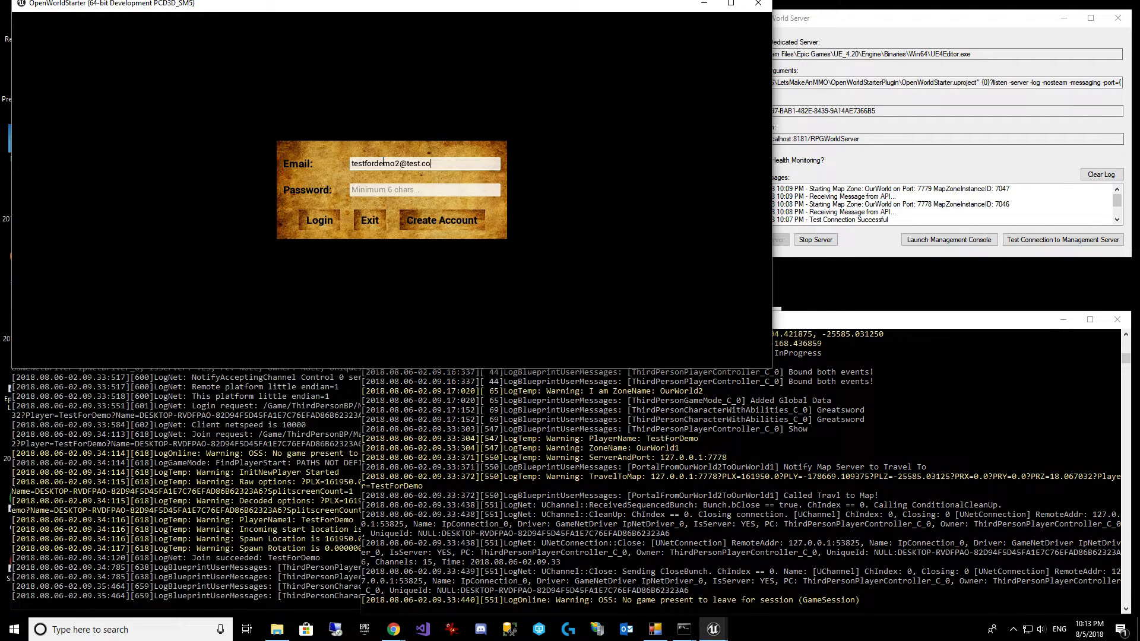
Step: Log in to the second client with the second test account's email and password, and move its window away from the first client
{"action": "key", "text": "Return"}
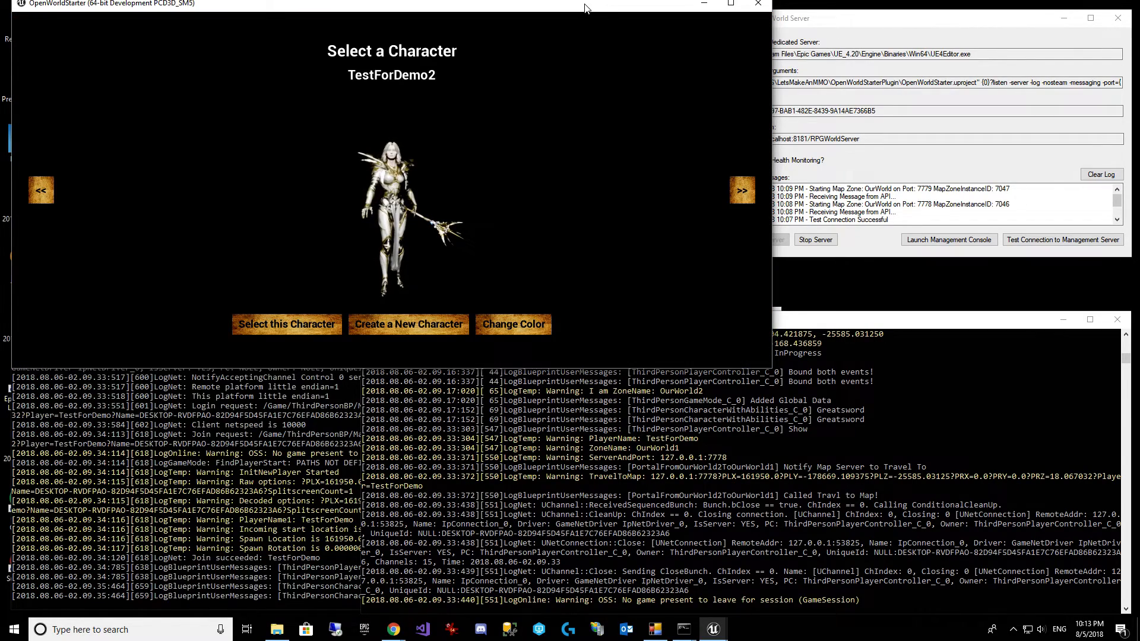
{"action": "left_click_drag", "start_coordinate": [586, 10], "coordinate": [940, 243]}
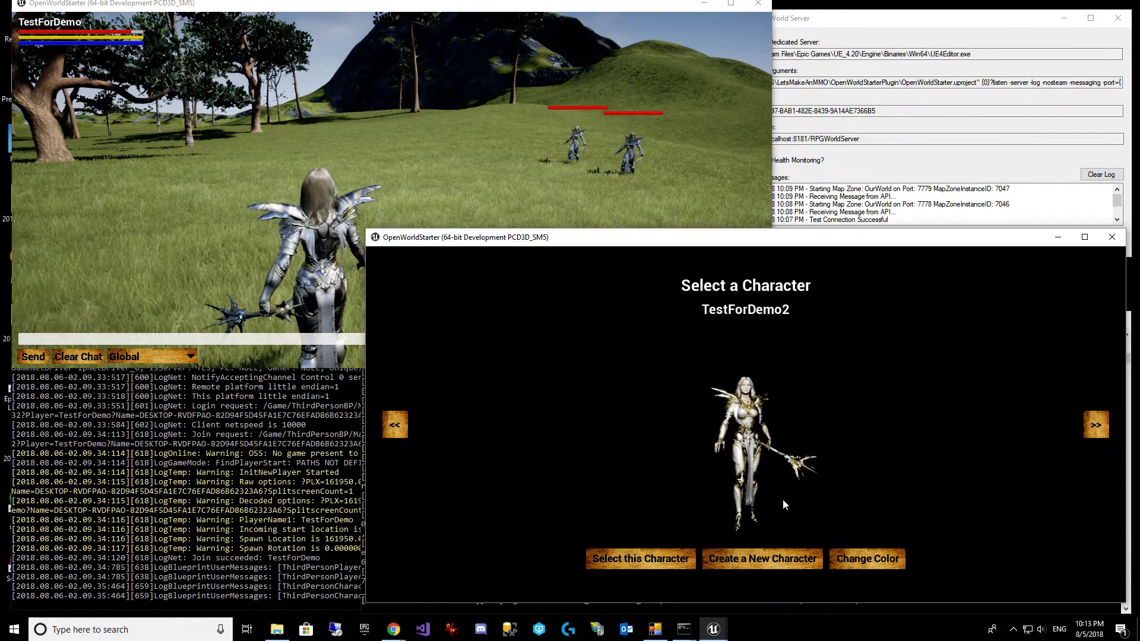
{"action": "left_click_drag", "start_coordinate": [856, 241], "coordinate": [857, 250]}
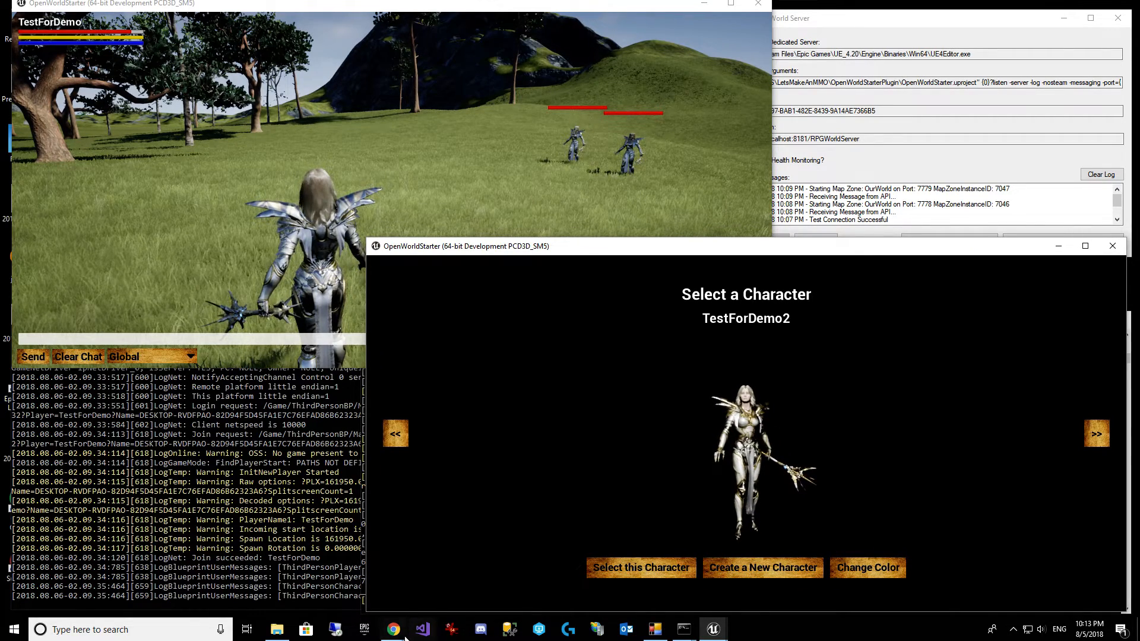
Step: Open TestForDemo2's character record in the OpenWorld management site, examine its current zone and starting position, and minimize the browser
{"action": "mouse_move", "coordinate": [407, 637]}
{"action": "left_click", "coordinate": [329, 570]}
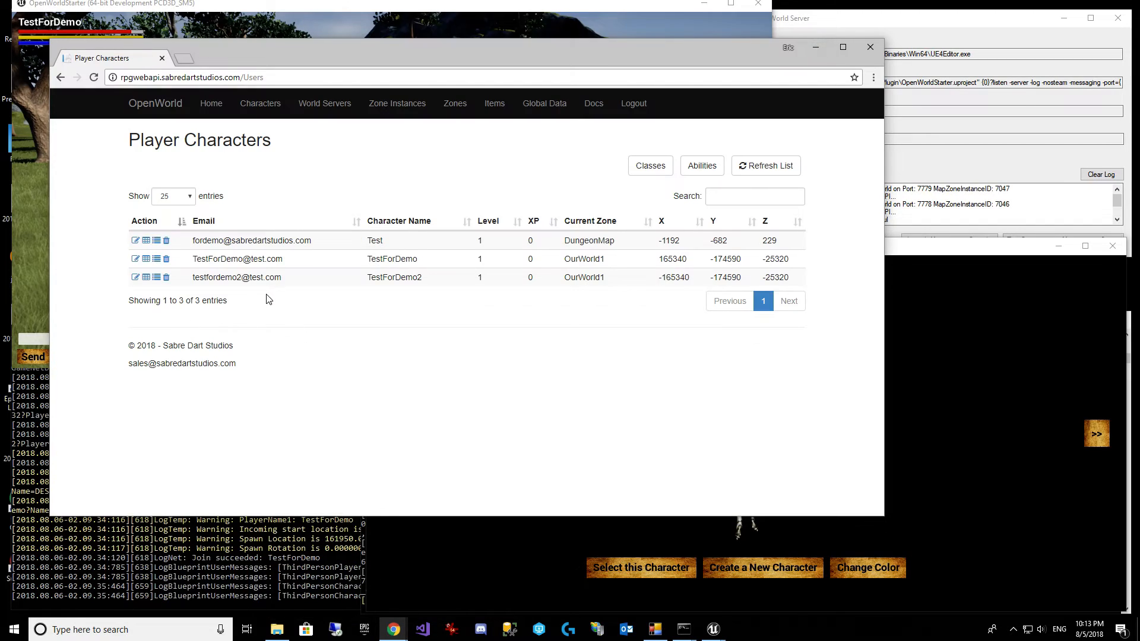
{"action": "left_click", "coordinate": [136, 277]}
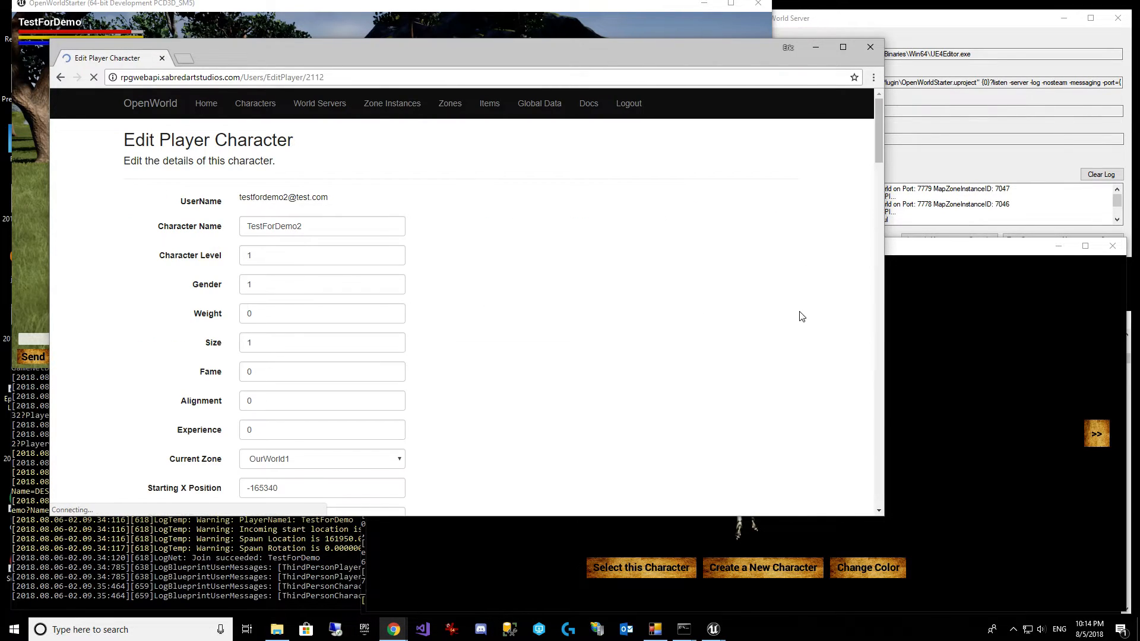
{"action": "scroll", "coordinate": [532, 333], "scroll_direction": "down", "scroll_amount": 5}
{"action": "scroll", "coordinate": [479, 262], "scroll_direction": "up", "scroll_amount": 5}
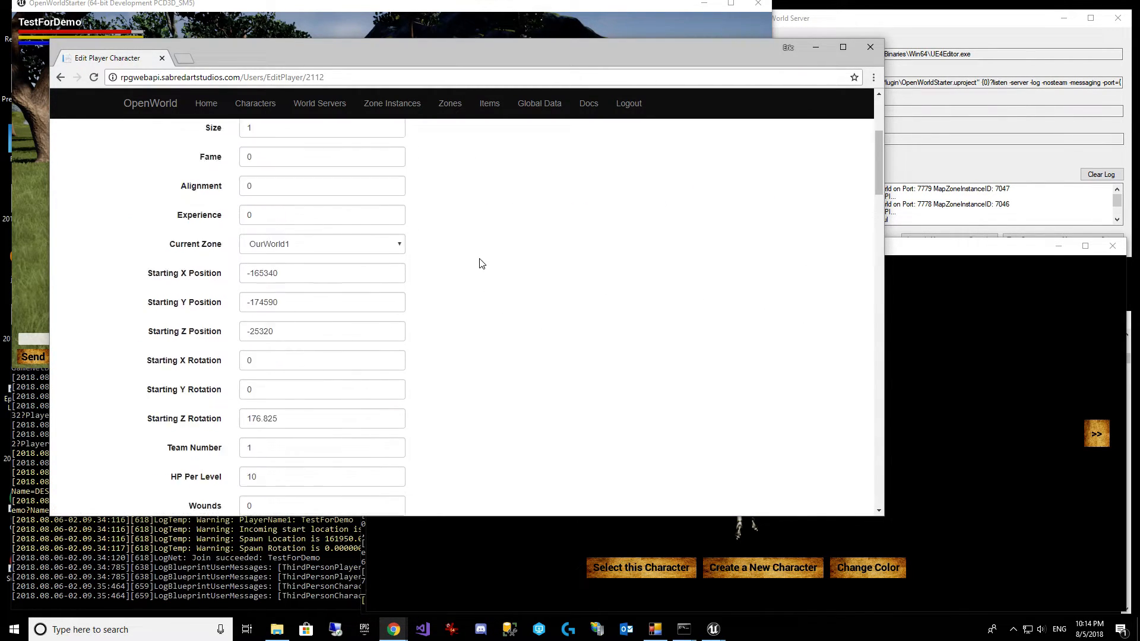
{"action": "scroll", "coordinate": [298, 392], "scroll_direction": "down", "scroll_amount": 2}
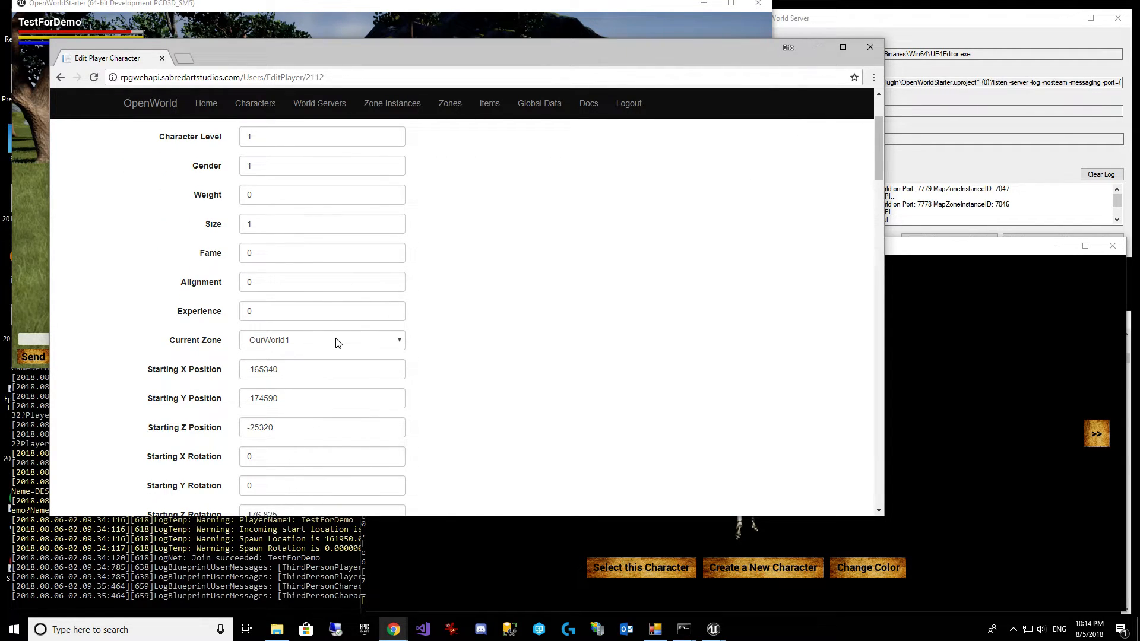
{"action": "left_click", "coordinate": [816, 49]}
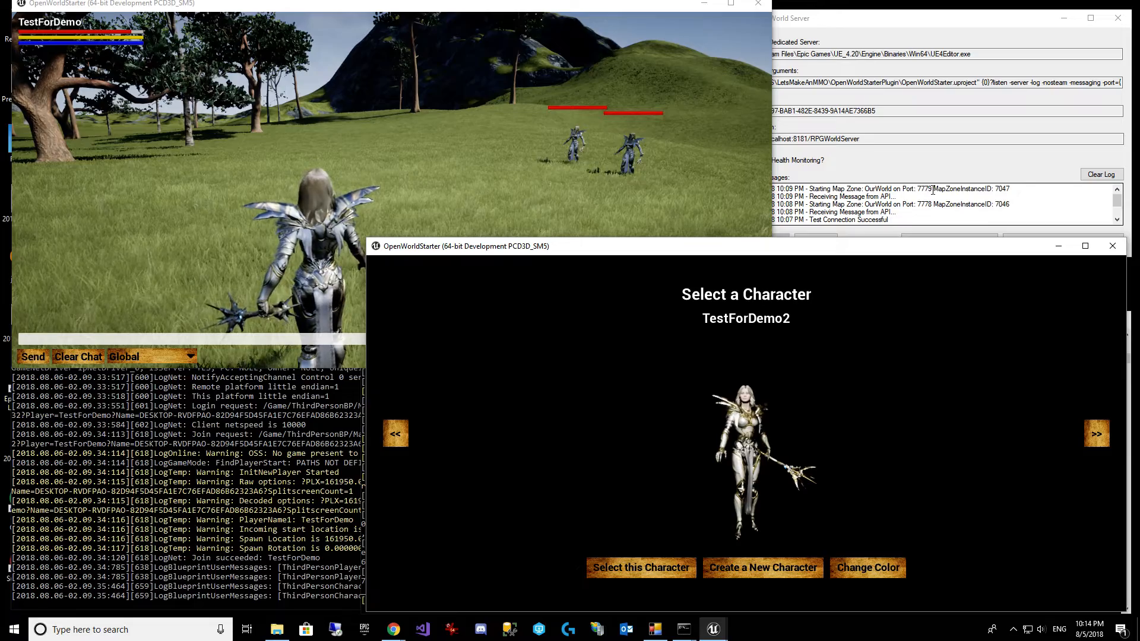
Step: Enter the world as TestForDemo2 in the second client, move the new server console below, and bring the client forward
{"action": "left_click", "coordinate": [640, 568]}
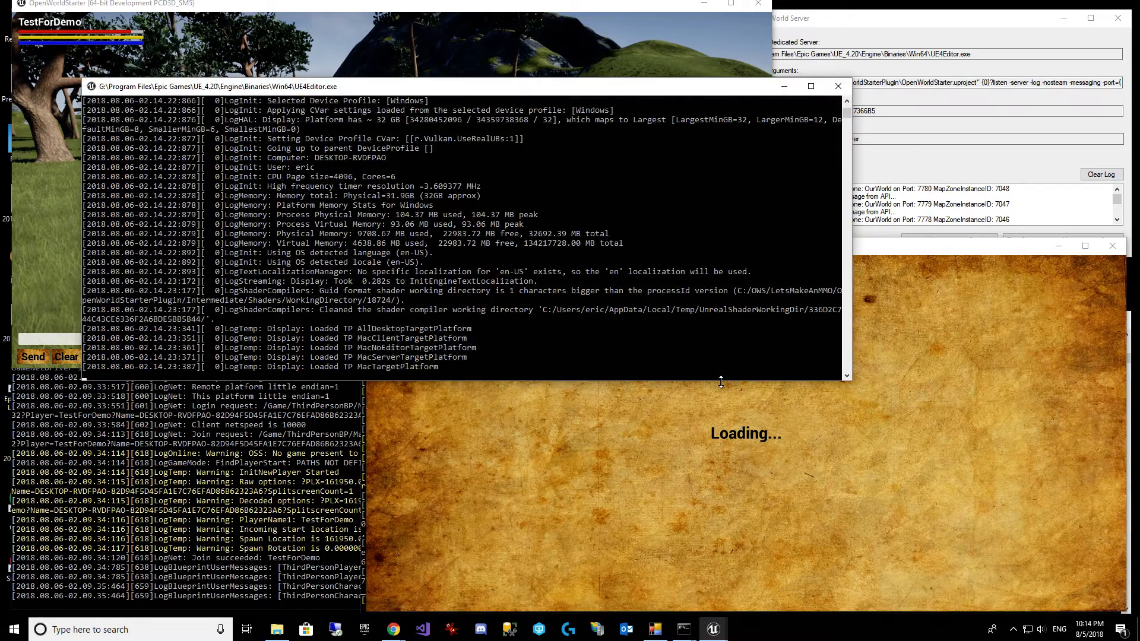
{"action": "left_click_drag", "start_coordinate": [723, 91], "coordinate": [653, 330]}
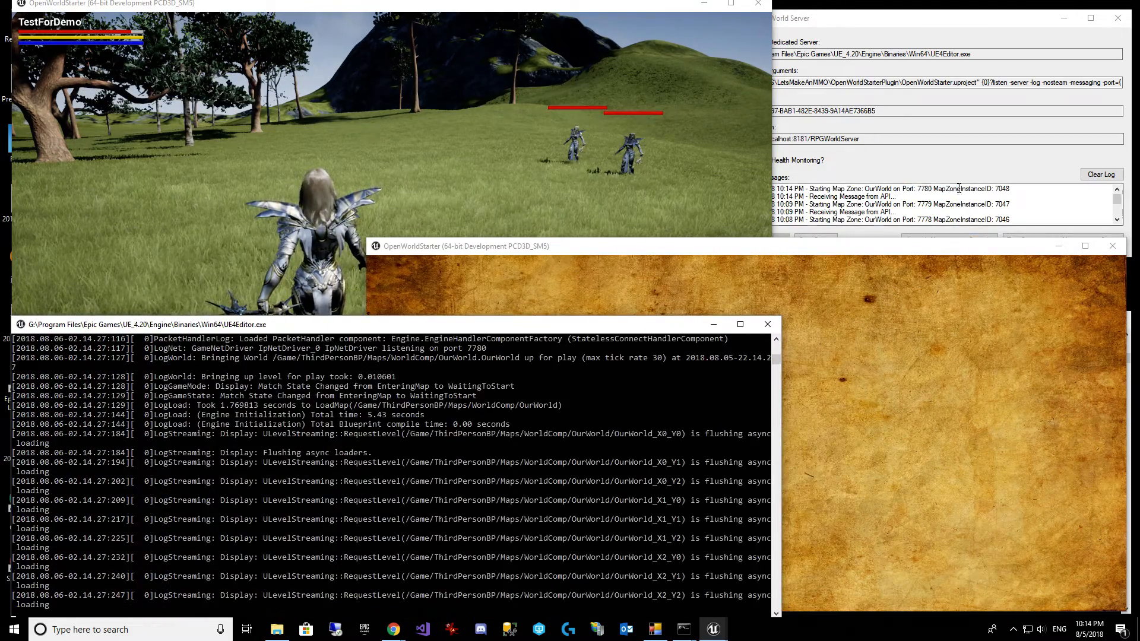
{"action": "left_click", "coordinate": [922, 248]}
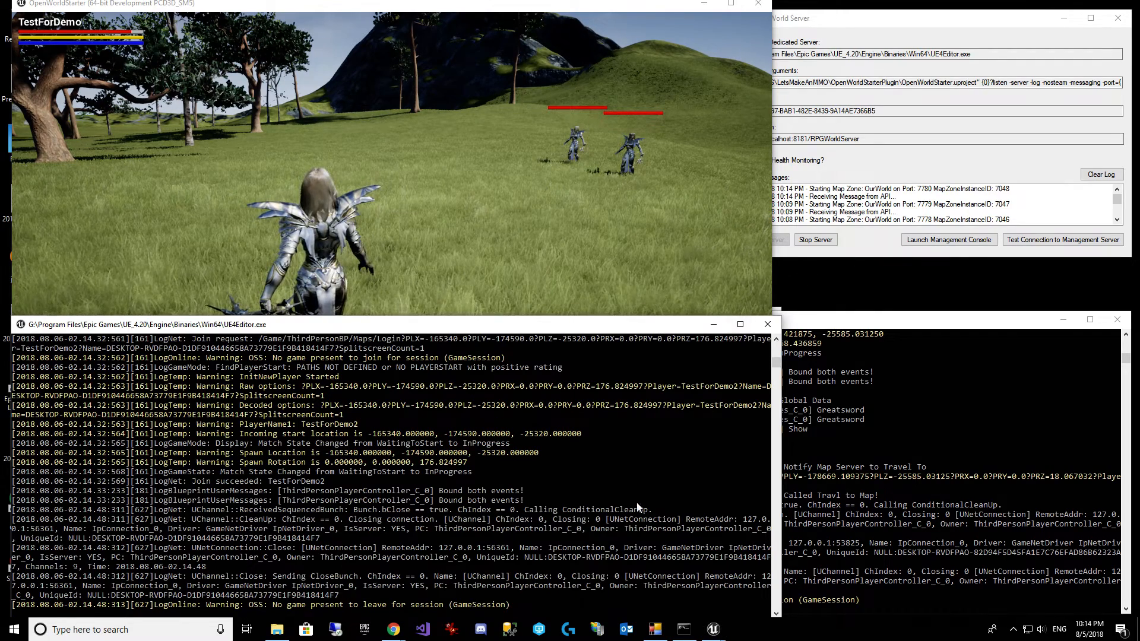
Step: Return to the management site's Characters list and open the same page in a second browser tab
{"action": "mouse_move", "coordinate": [707, 637]}
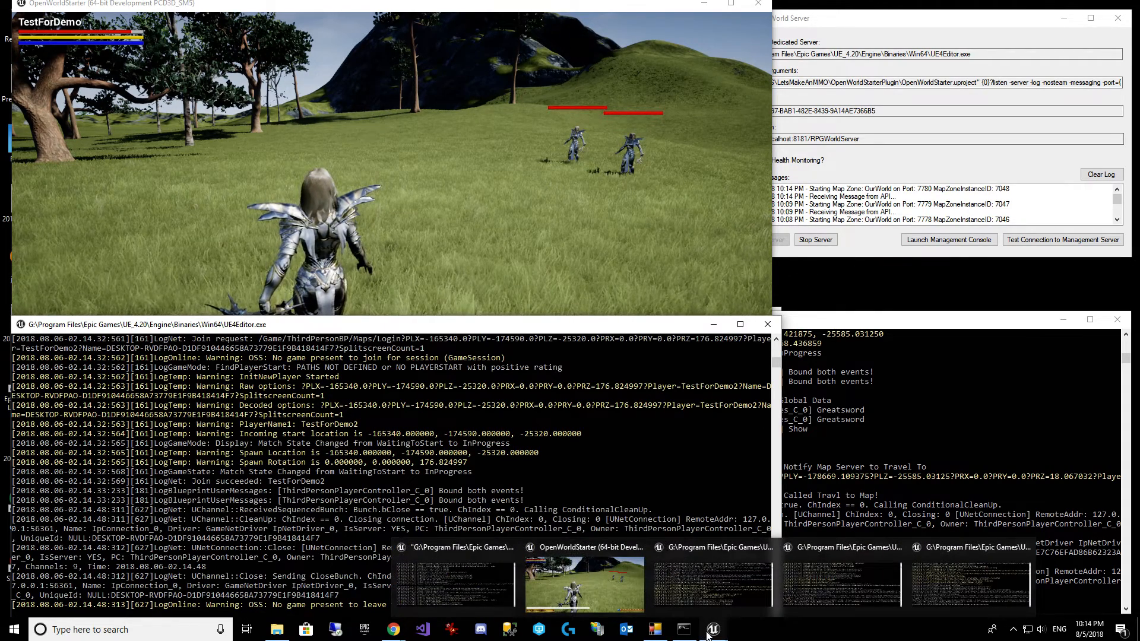
{"action": "mouse_move", "coordinate": [396, 634]}
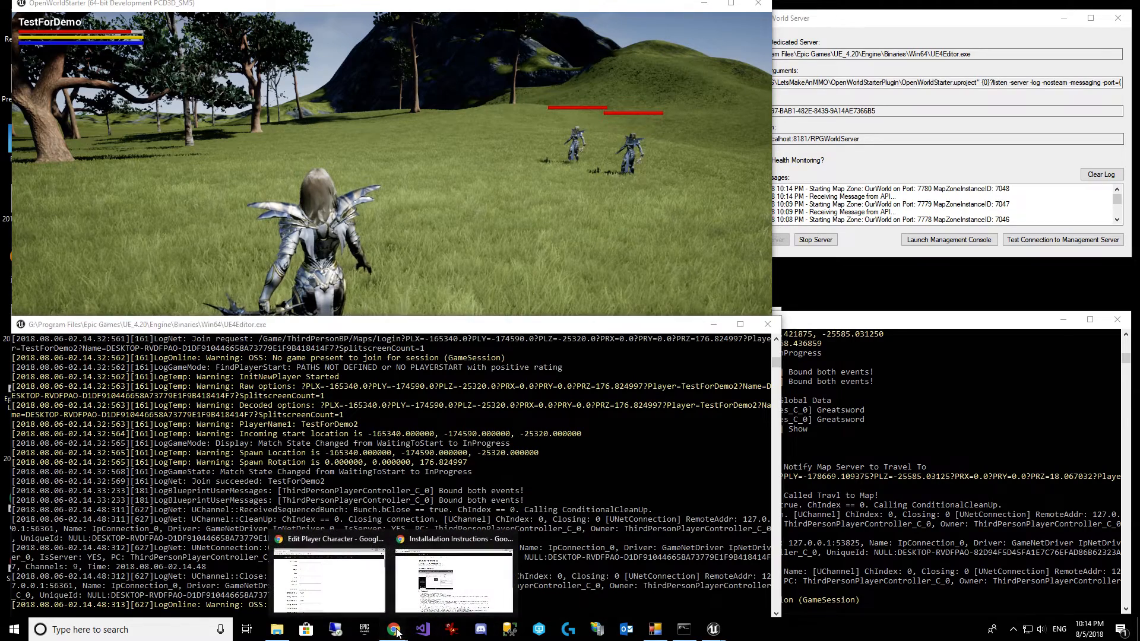
{"action": "left_click", "coordinate": [330, 579]}
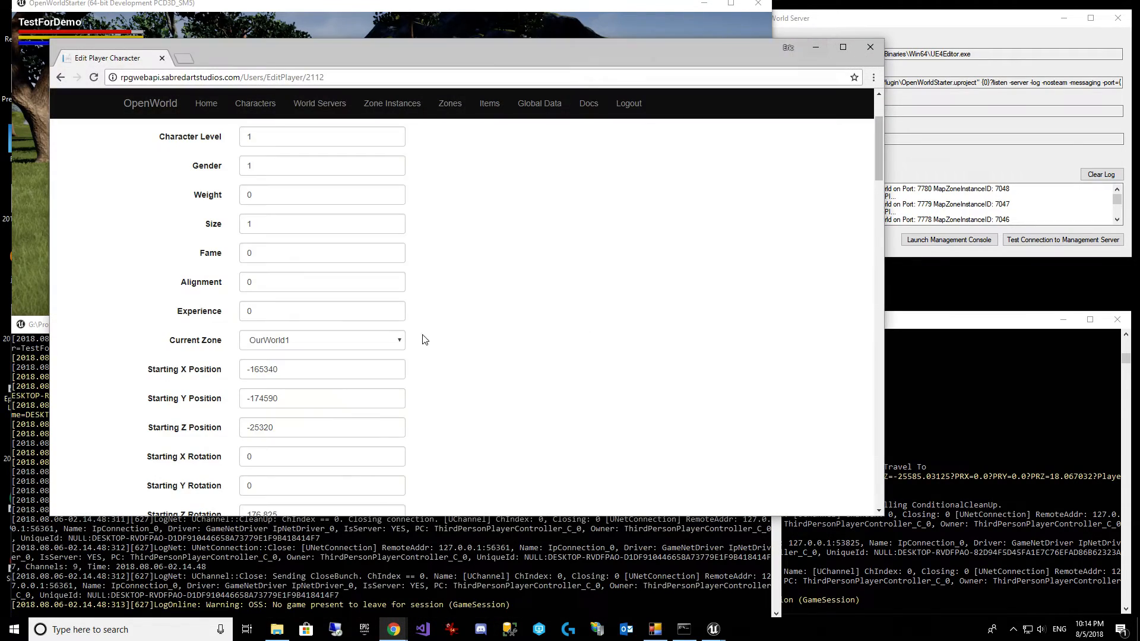
{"action": "left_click", "coordinate": [255, 103]}
{"action": "left_click", "coordinate": [191, 74]}
{"action": "key", "text": "ctrl+c"}
{"action": "left_click", "coordinate": [190, 59]}
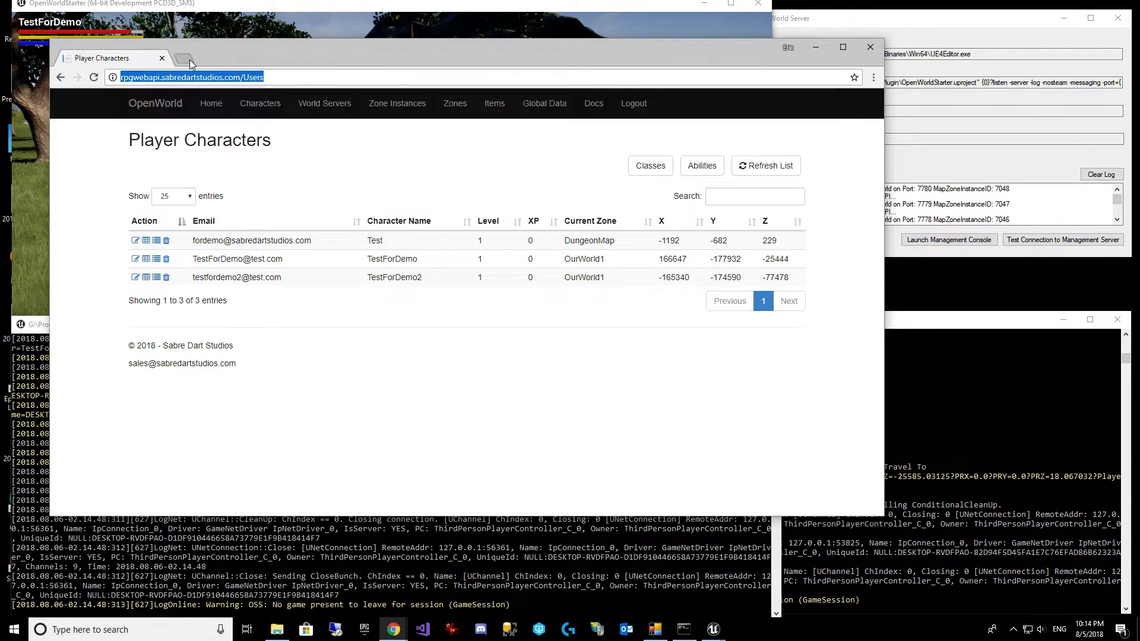
{"action": "key", "text": "ctrl+v"}
{"action": "key", "text": "Return"}
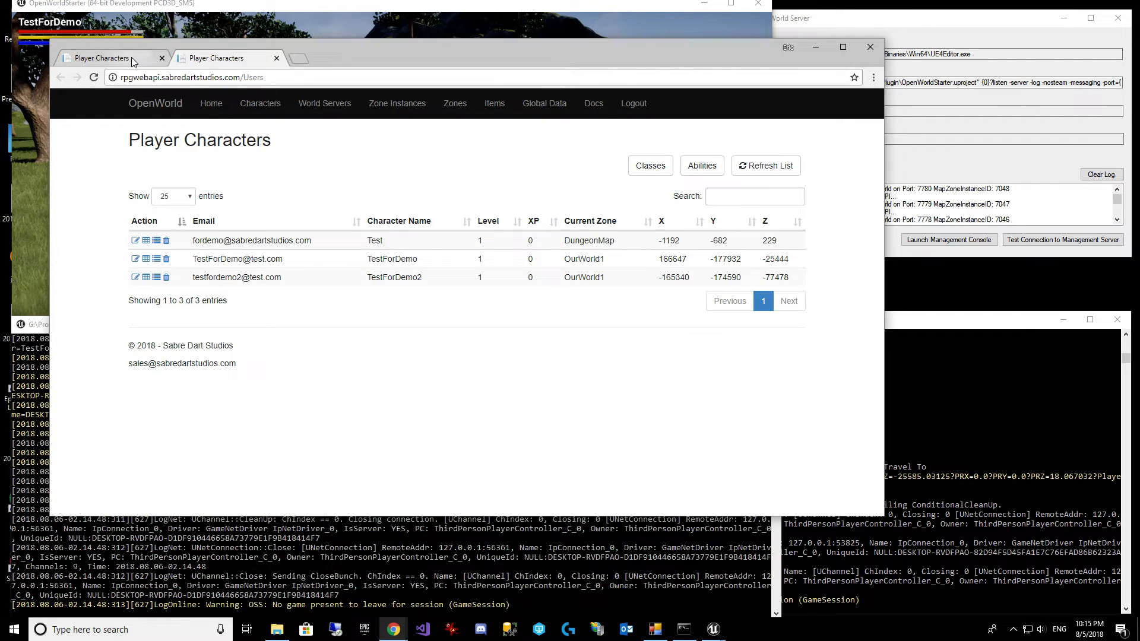
Step: Open TestForDemo's edit page in the second tab and TestForDemo2's edit page in the first tab
{"action": "left_click", "coordinate": [136, 262]}
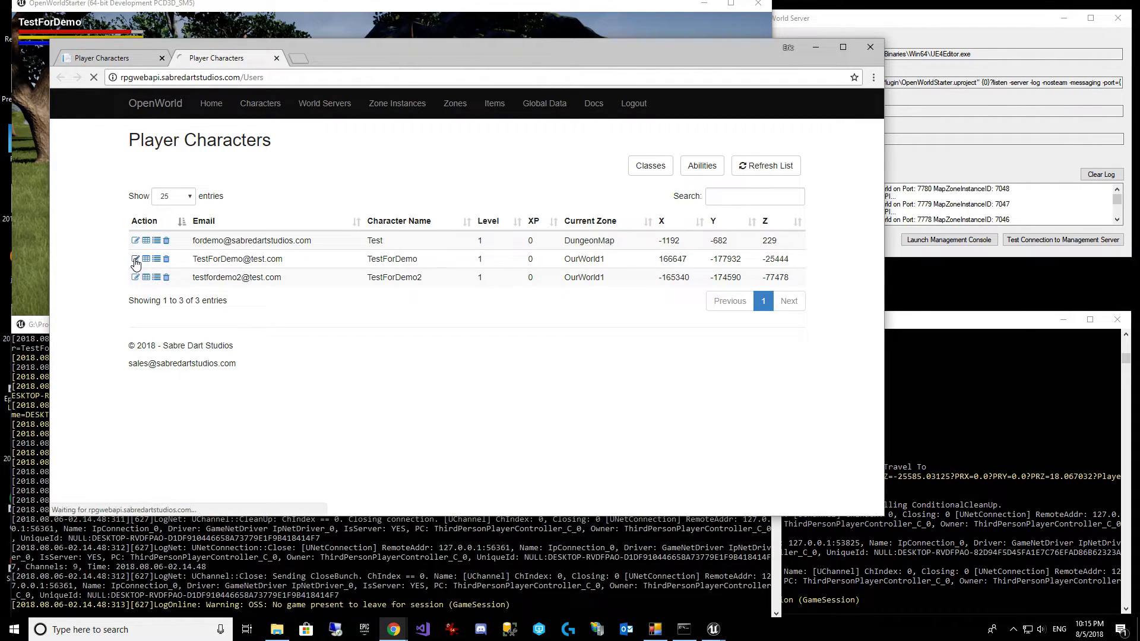
{"action": "scroll", "coordinate": [488, 356], "scroll_direction": "down", "scroll_amount": 5}
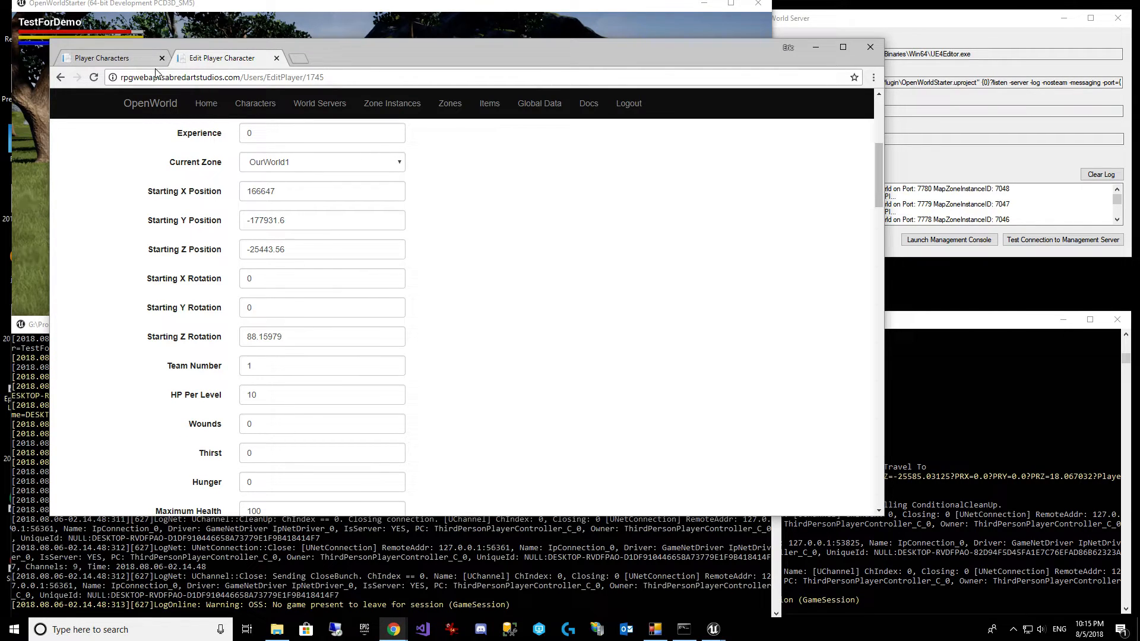
{"action": "left_click", "coordinate": [136, 58]}
{"action": "left_click", "coordinate": [135, 277]}
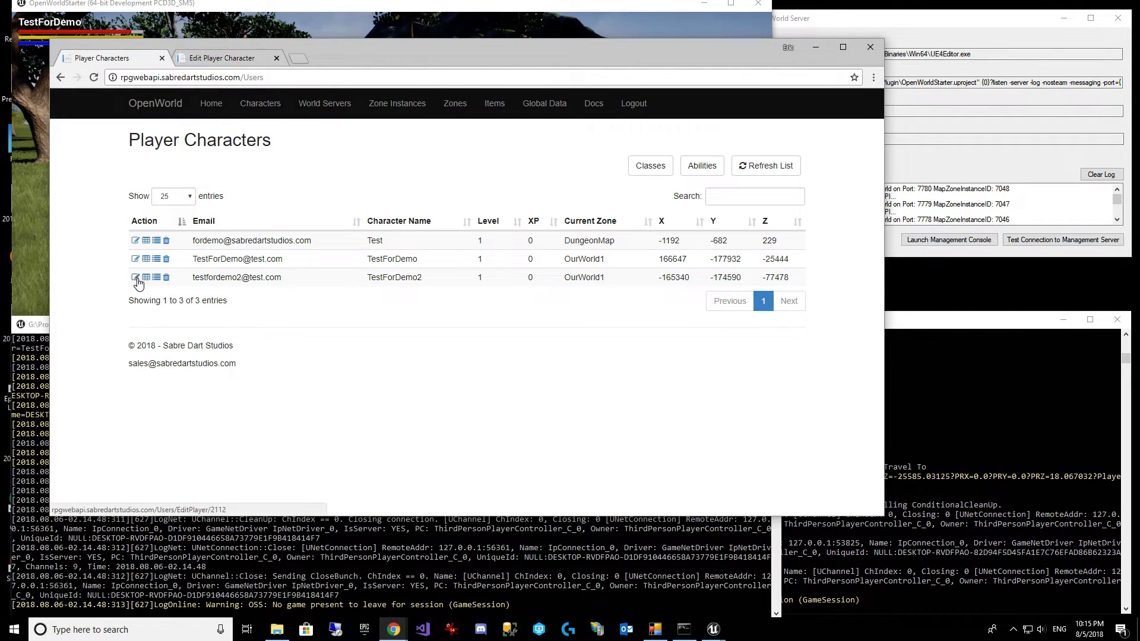
Step: Copy TestForDemo's Starting X Position, 166647, into TestForDemo2's Starting X Position
{"action": "left_click", "coordinate": [228, 58]}
{"action": "scroll", "coordinate": [354, 214], "scroll_direction": "down", "scroll_amount": 1}
{"action": "scroll", "coordinate": [354, 214], "scroll_direction": "up", "scroll_amount": 1}
{"action": "left_click_drag", "start_coordinate": [316, 190], "coordinate": [215, 183]}
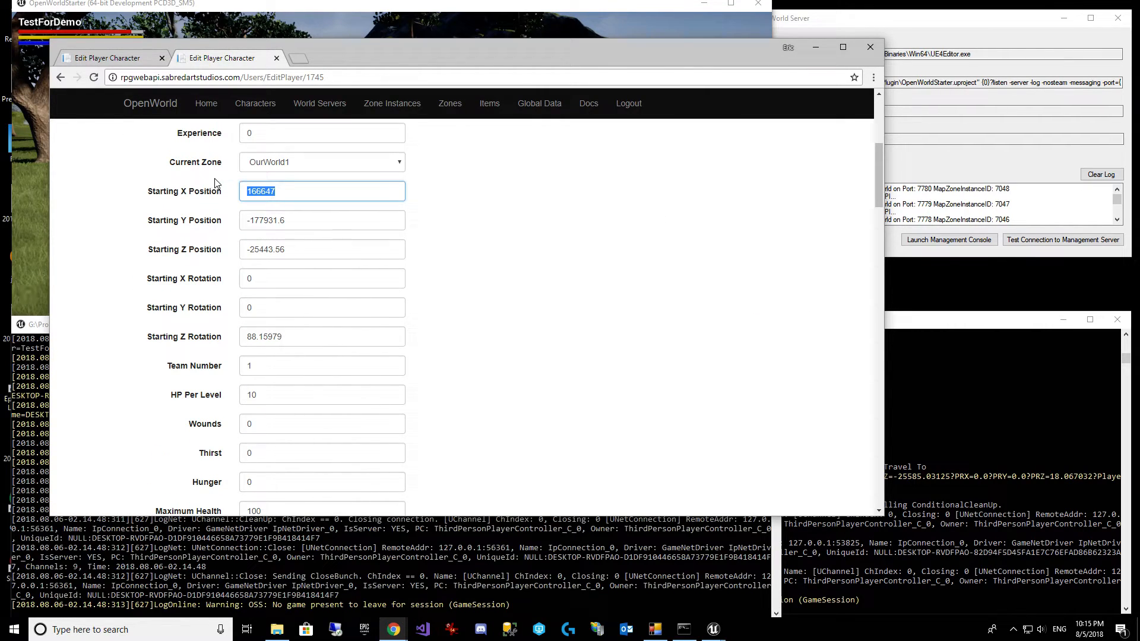
{"action": "left_click", "coordinate": [113, 57]}
{"action": "scroll", "coordinate": [320, 329], "scroll_direction": "down", "scroll_amount": 3}
{"action": "triple_click", "coordinate": [288, 249]}
{"action": "key", "text": "ctrl+v"}
{"action": "key", "text": "Tab"}
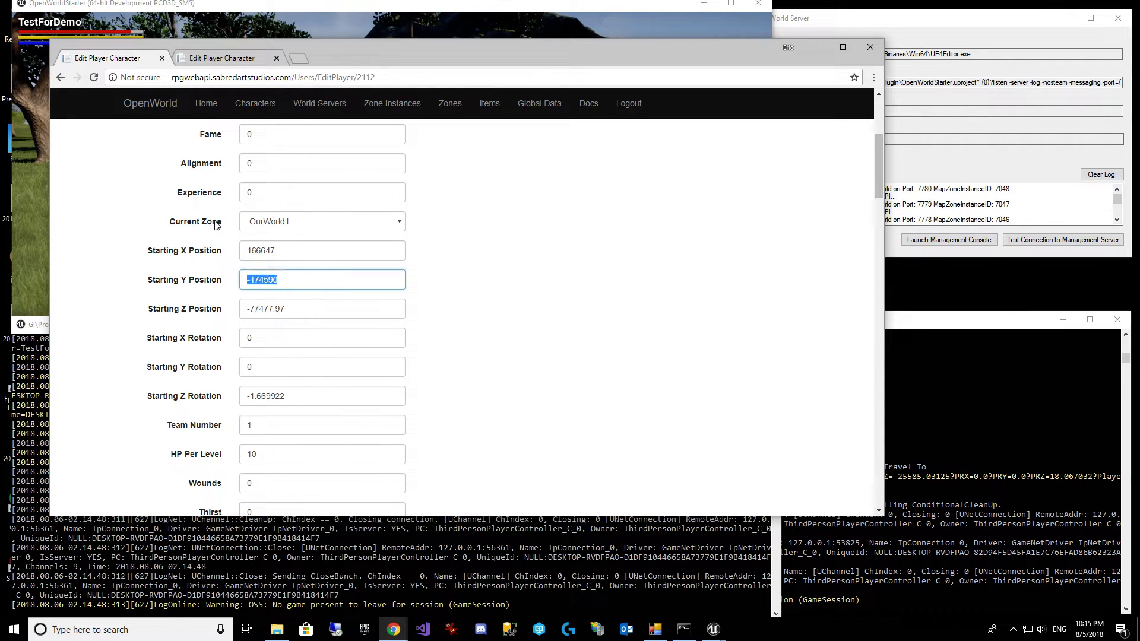
Step: Copy TestForDemo's Starting Y Position -177931.6 and Starting Z Position -25443.56 into TestForDemo2's matching fields
{"action": "left_click", "coordinate": [223, 59]}
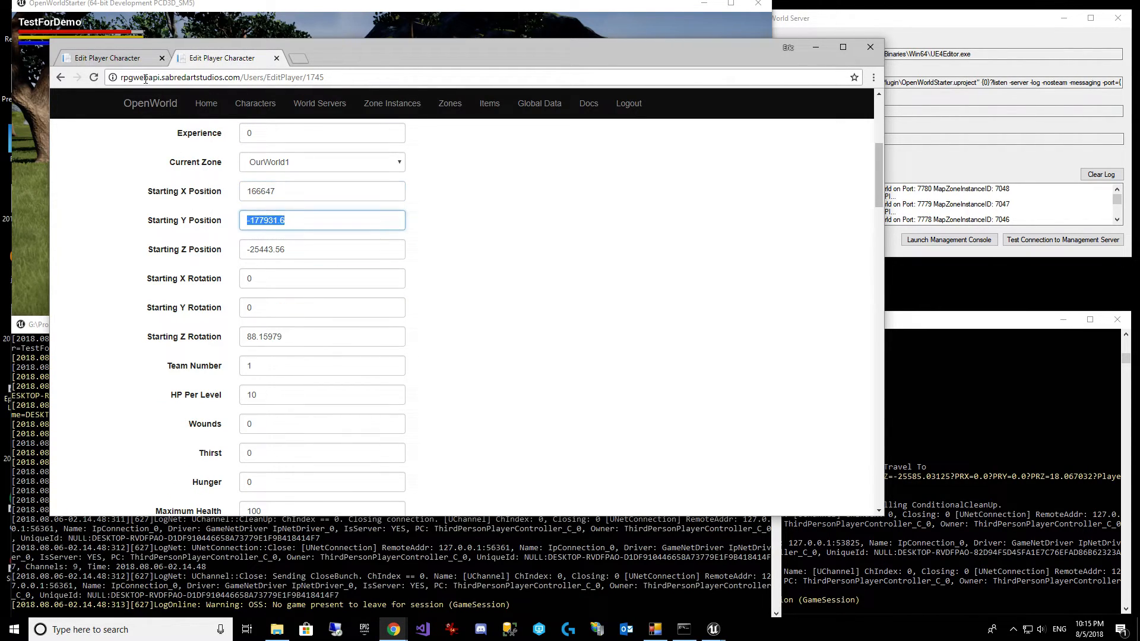
{"action": "left_click", "coordinate": [136, 59]}
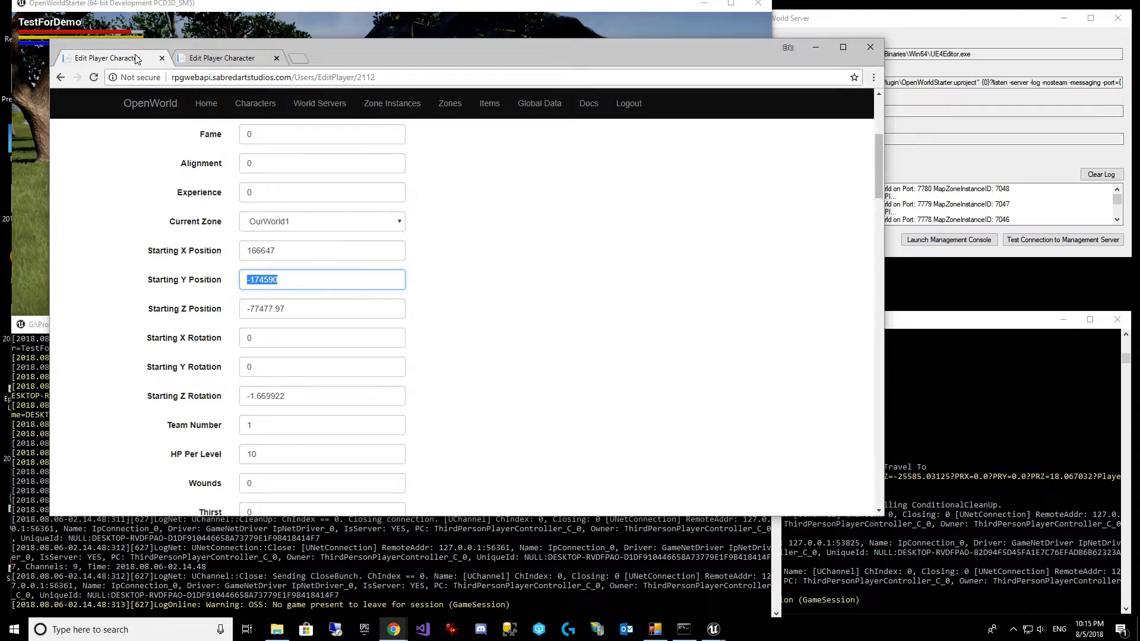
{"action": "left_click", "coordinate": [236, 59]}
{"action": "triple_click", "coordinate": [298, 248]}
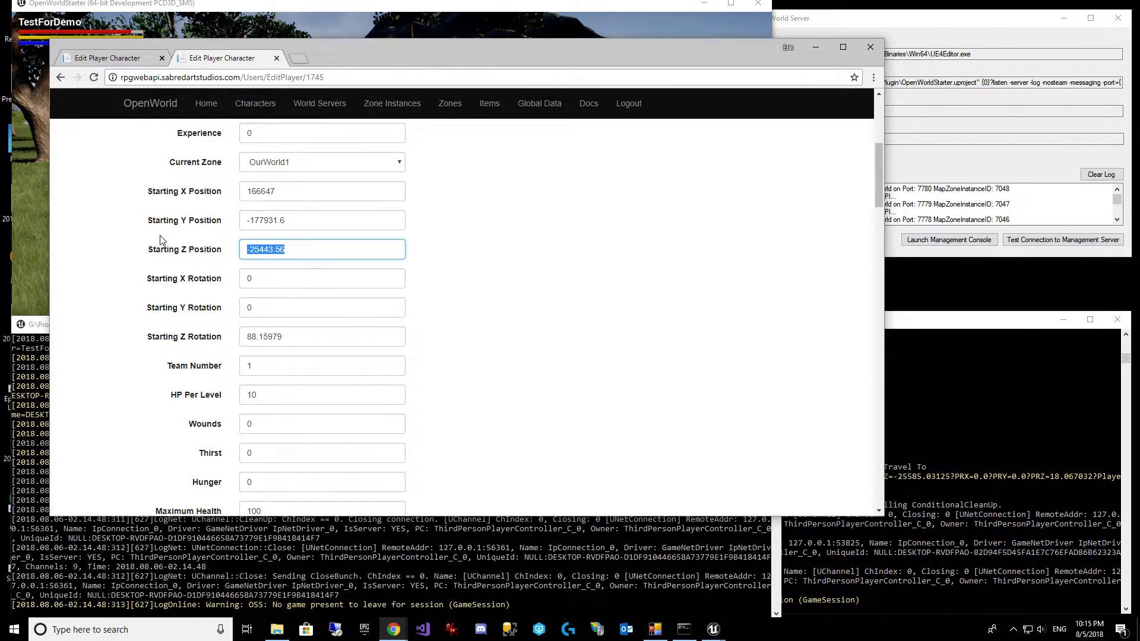
{"action": "key", "text": "ctrl+c"}
{"action": "left_click", "coordinate": [123, 59]}
{"action": "triple_click", "coordinate": [308, 309]}
{"action": "key", "text": "ctrl+v"}
{"action": "left_click", "coordinate": [569, 354]}
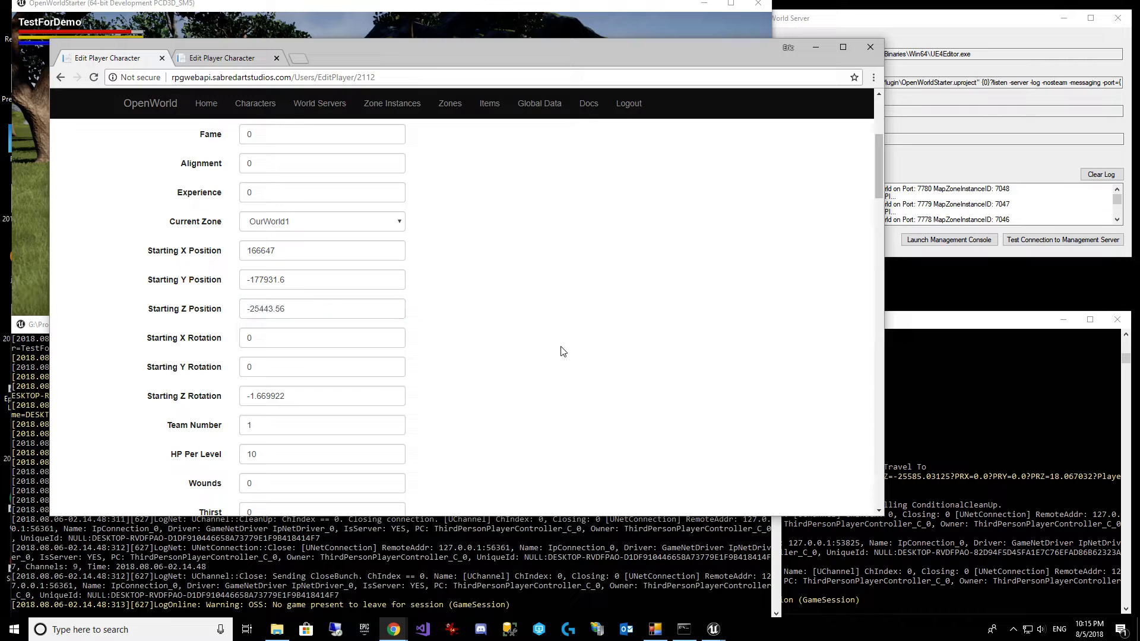
Step: Compare the two characters' starting positions, save TestForDemo2's record, and minimize the browser
{"action": "left_click", "coordinate": [228, 58]}
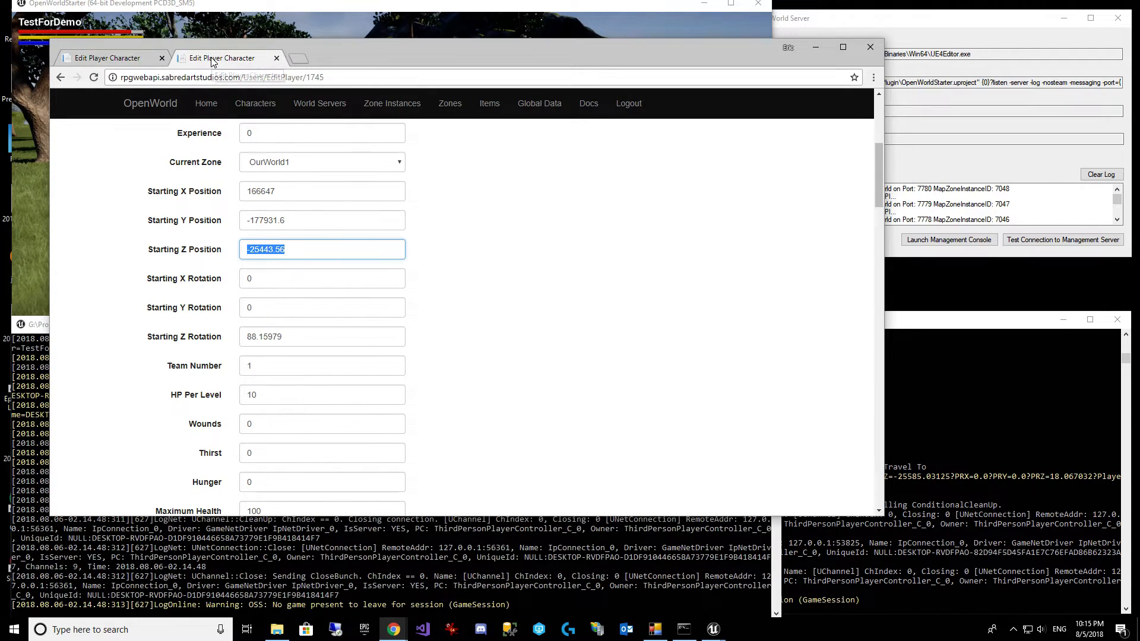
{"action": "scroll", "coordinate": [286, 302], "scroll_direction": "up", "scroll_amount": 1}
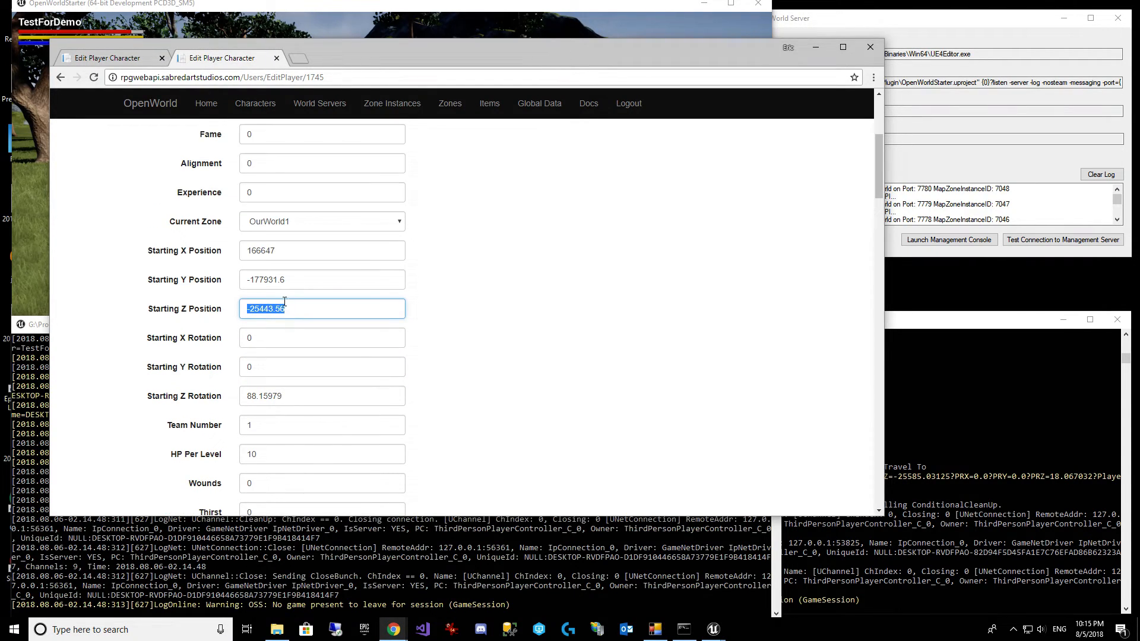
{"action": "left_click", "coordinate": [124, 60]}
{"action": "left_click", "coordinate": [200, 62]}
{"action": "left_click", "coordinate": [118, 58]}
{"action": "scroll", "coordinate": [702, 376], "scroll_direction": "down", "scroll_amount": 10}
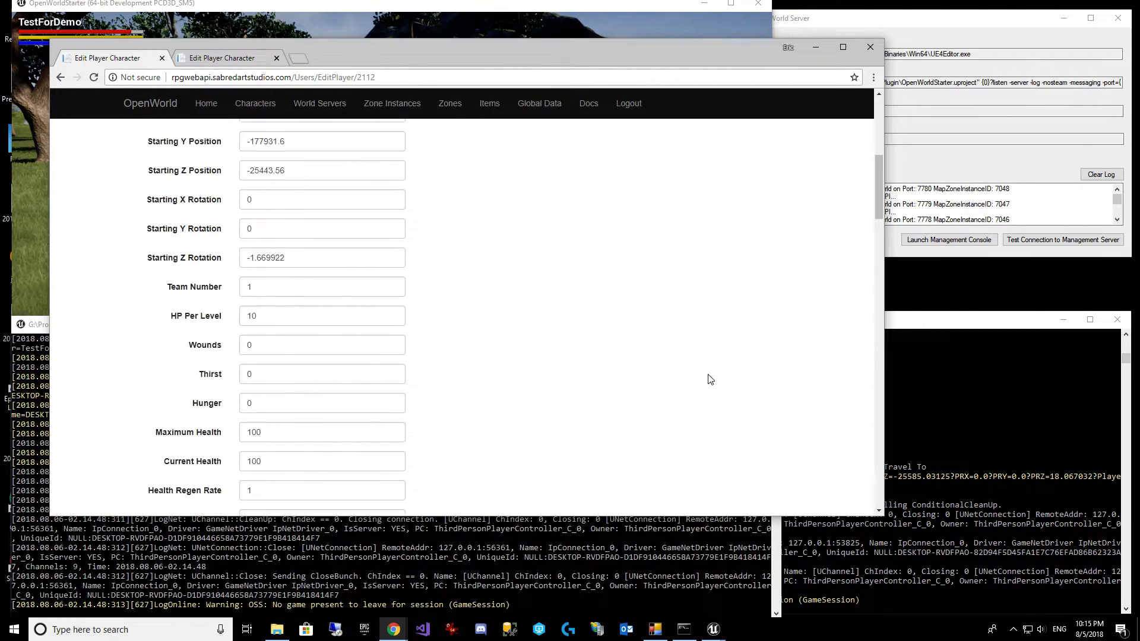
{"action": "scroll", "coordinate": [821, 356], "scroll_direction": "down", "scroll_amount": 15}
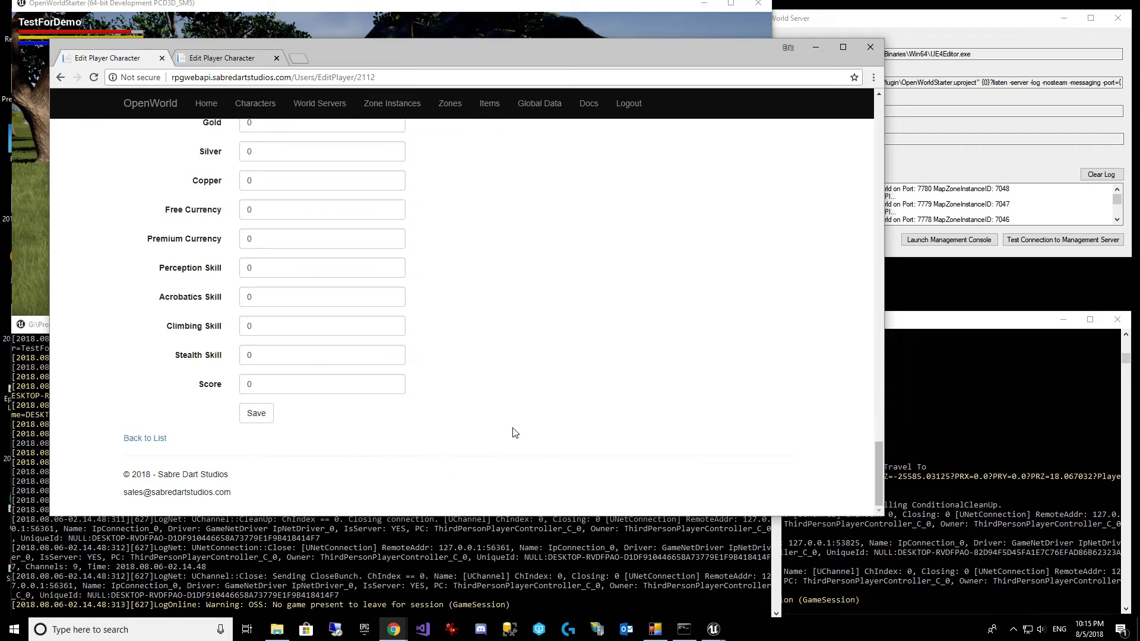
{"action": "left_click", "coordinate": [256, 414]}
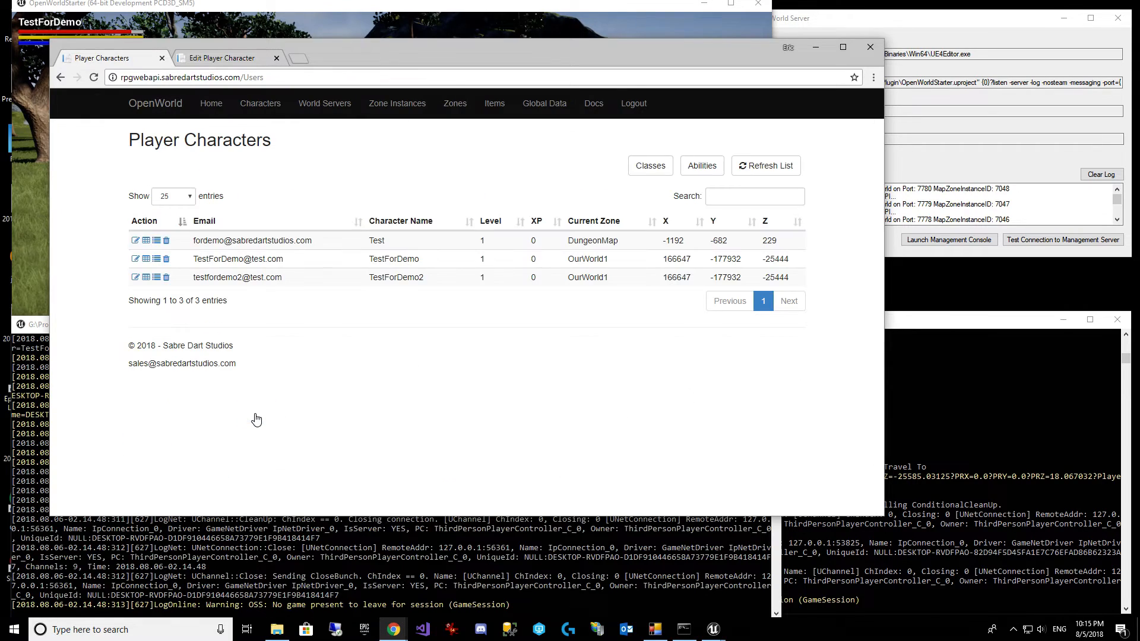
{"action": "left_click", "coordinate": [816, 51]}
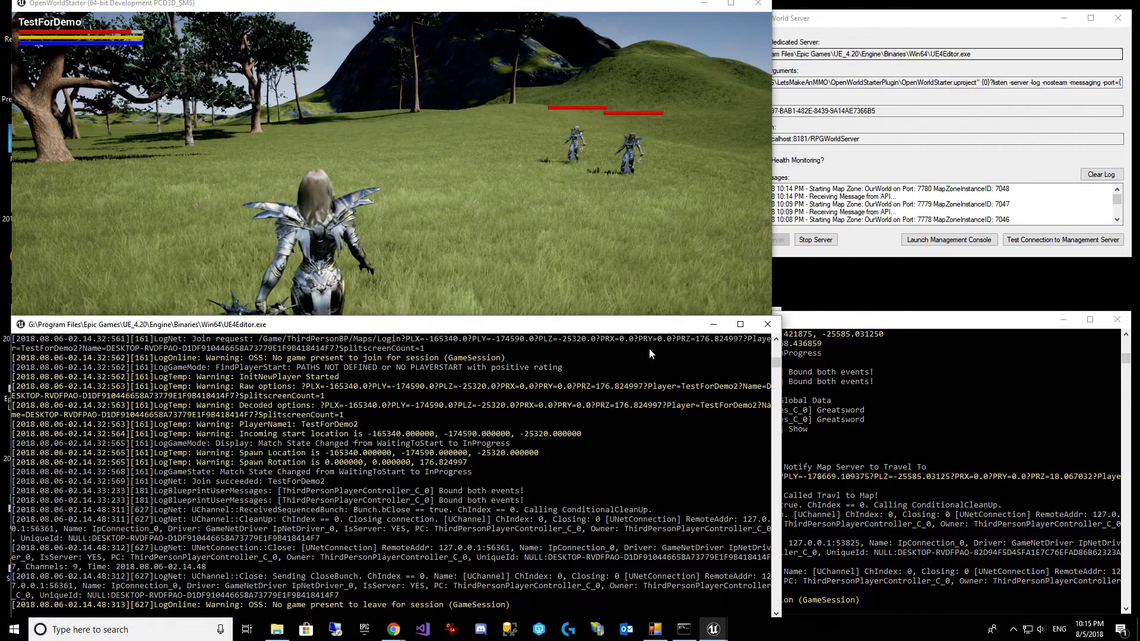
{"action": "left_click", "coordinate": [285, 631]}
{"action": "double_click", "coordinate": [623, 455]}
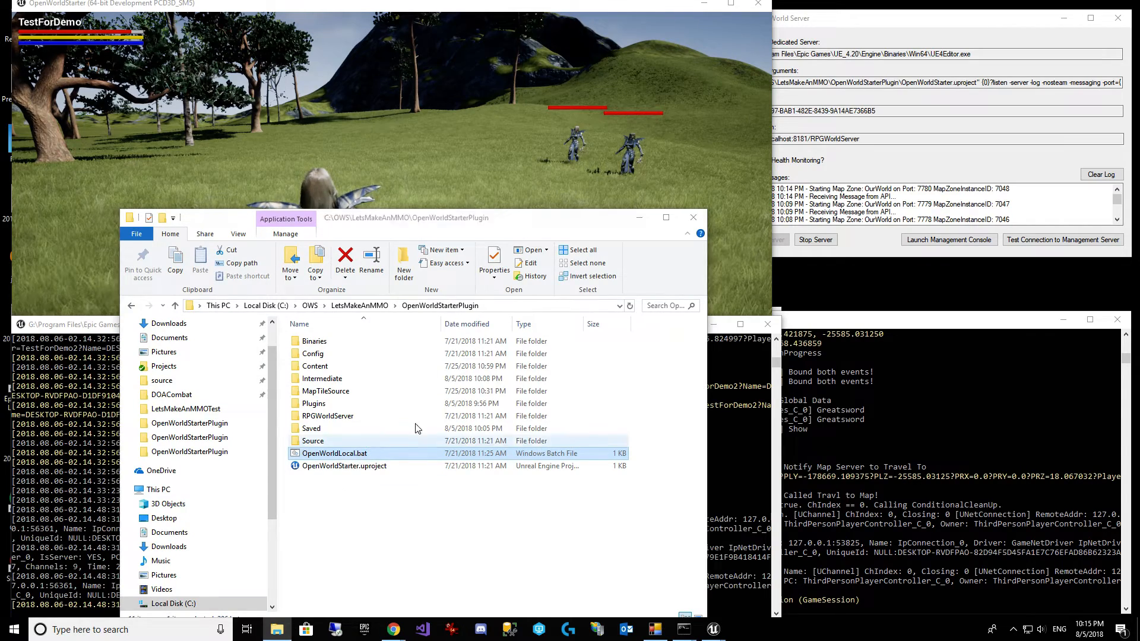
{"action": "left_click", "coordinate": [637, 216]}
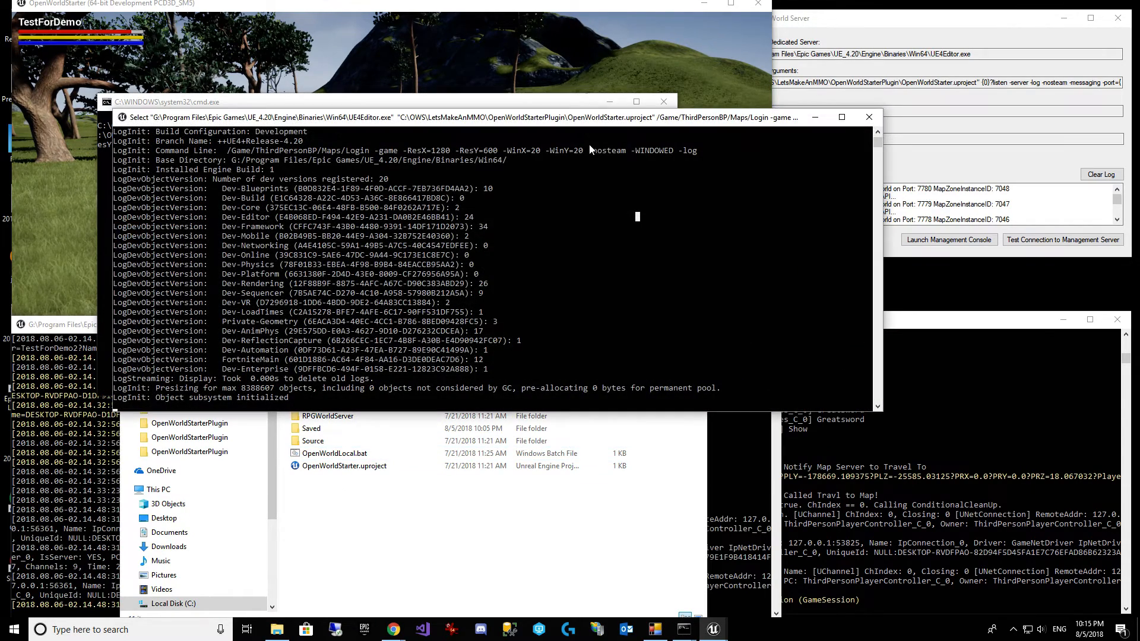
{"action": "left_click", "coordinate": [596, 524]}
{"action": "left_click", "coordinate": [640, 217]}
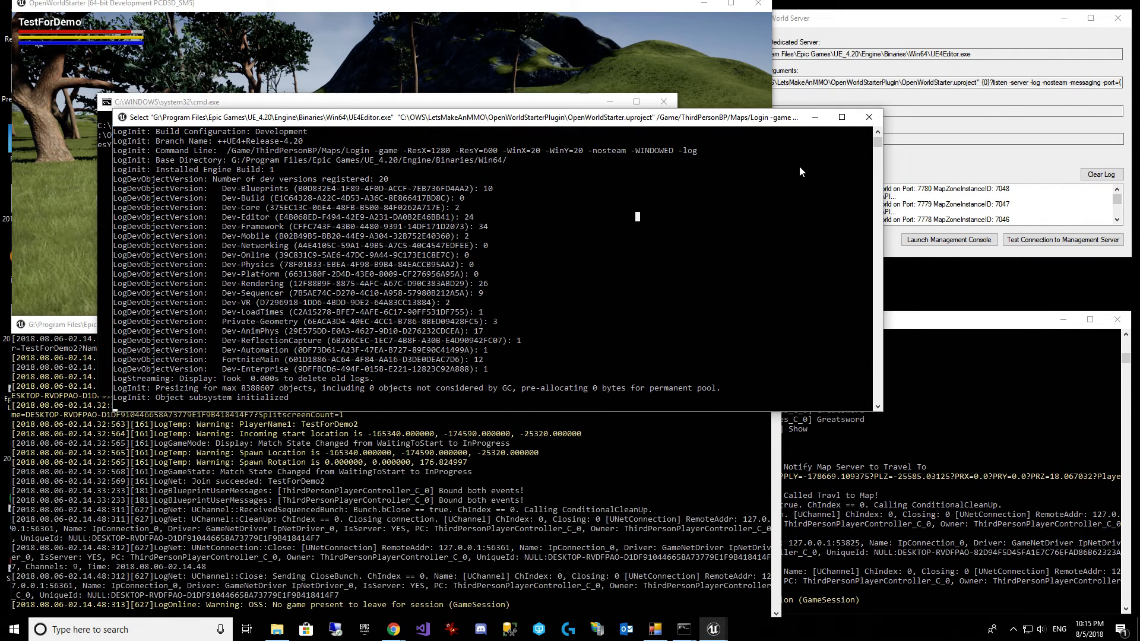
{"action": "left_click", "coordinate": [590, 106]}
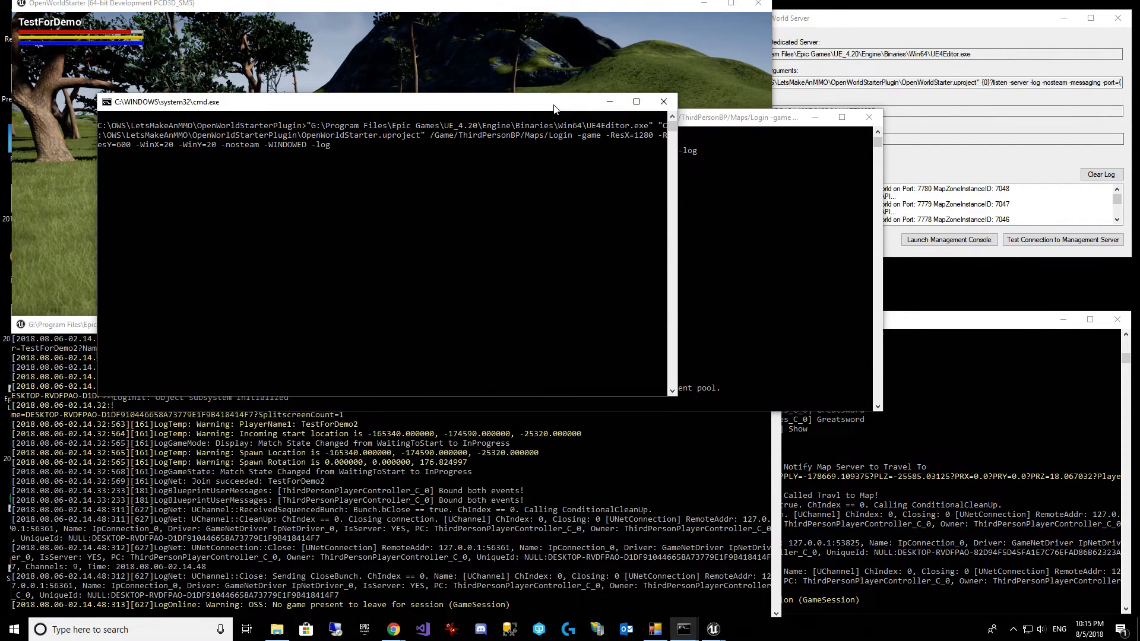
{"action": "left_click", "coordinate": [663, 102]}
{"action": "left_click", "coordinate": [869, 117]}
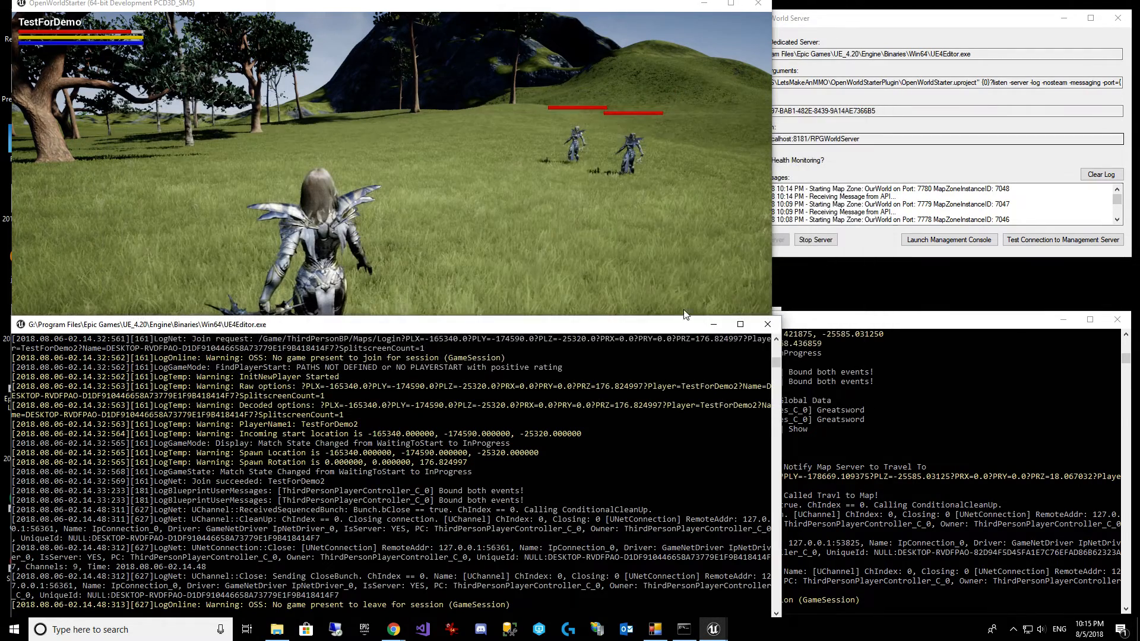
Step: Launch the second game client with OpenWorldLocal.bat from the OpenWorldStarterPlugin folder
{"action": "left_click", "coordinate": [277, 630]}
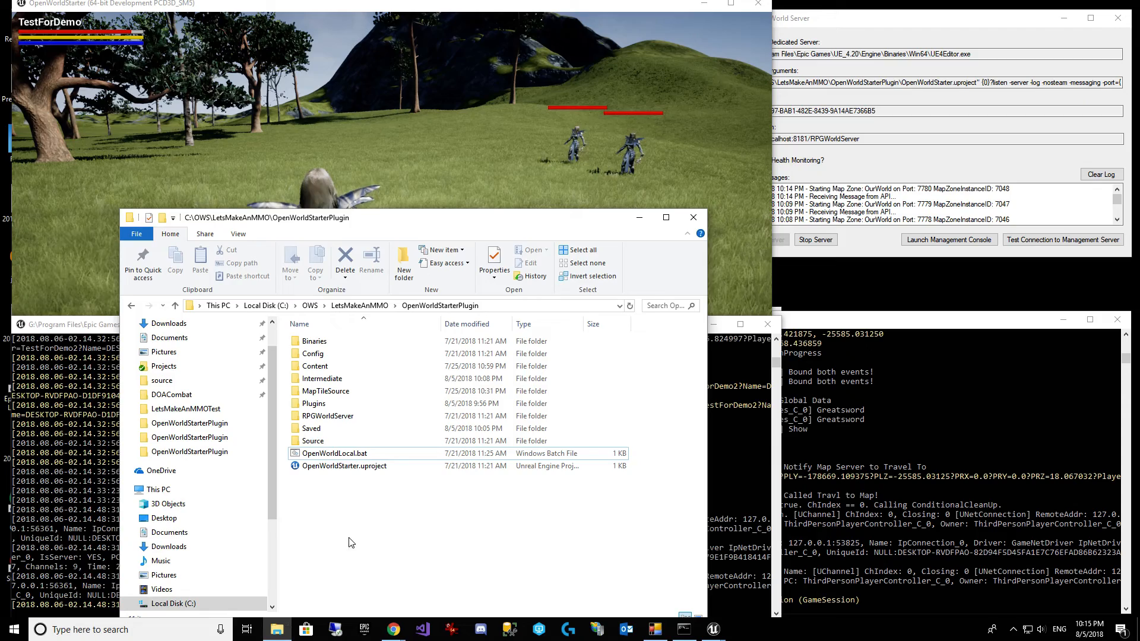
{"action": "double_click", "coordinate": [374, 454]}
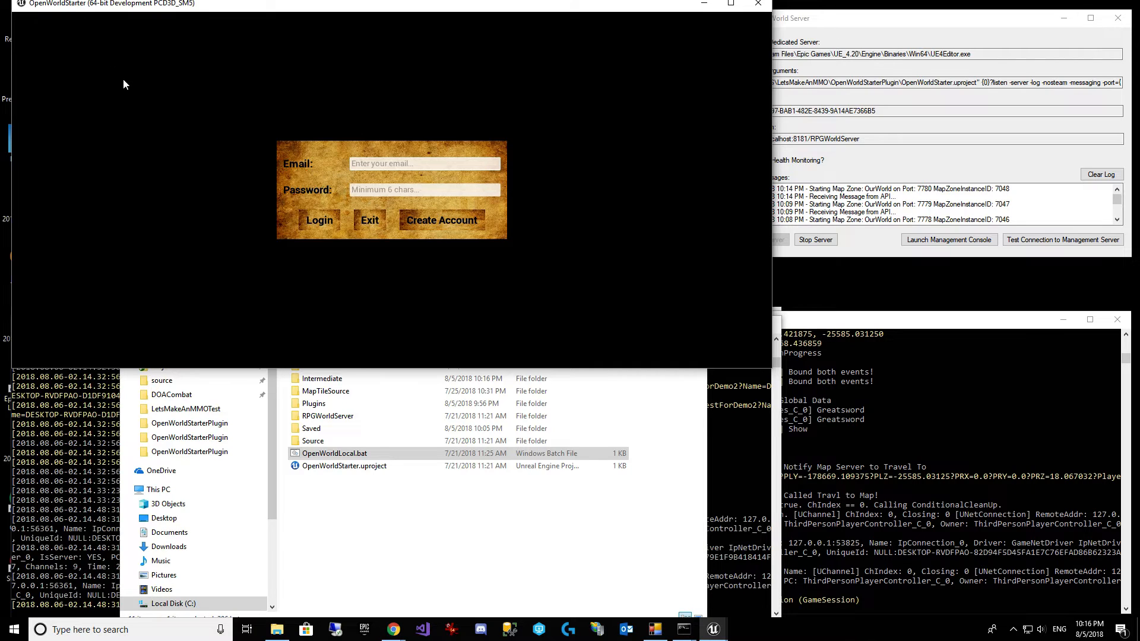
Step: Bring the second game client forward, move its window clear of the first client, and fill in the second account's e-mail
{"action": "key", "text": "alt+Tab"}
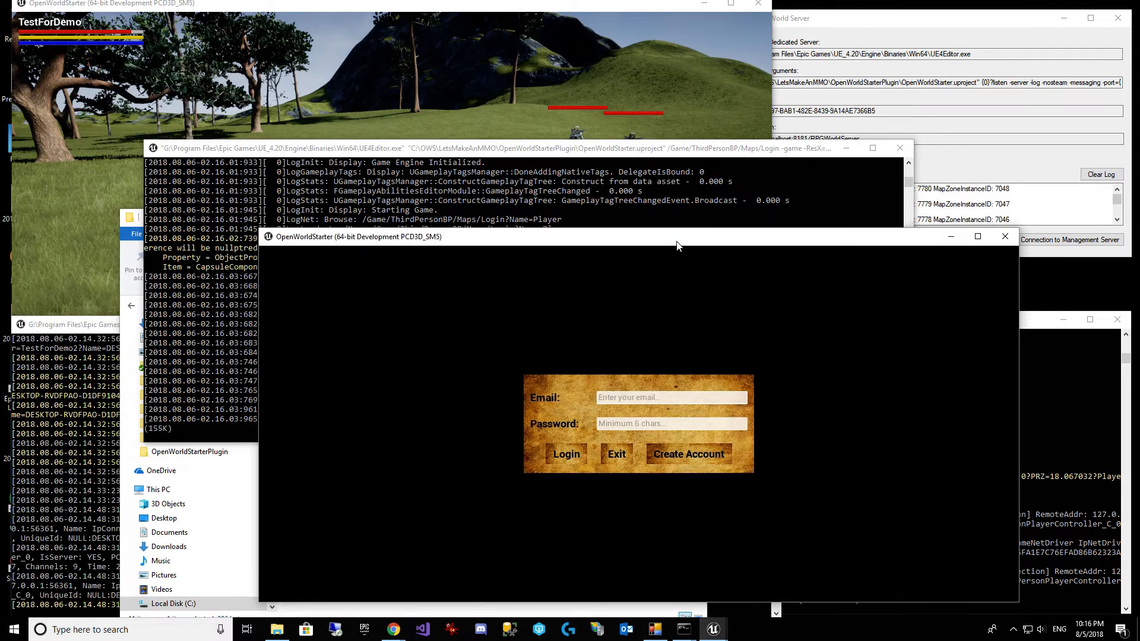
{"action": "left_click_drag", "start_coordinate": [661, 252], "coordinate": [785, 252]}
{"action": "left_click", "coordinate": [723, 408]}
{"action": "type", "text": "testfor"}
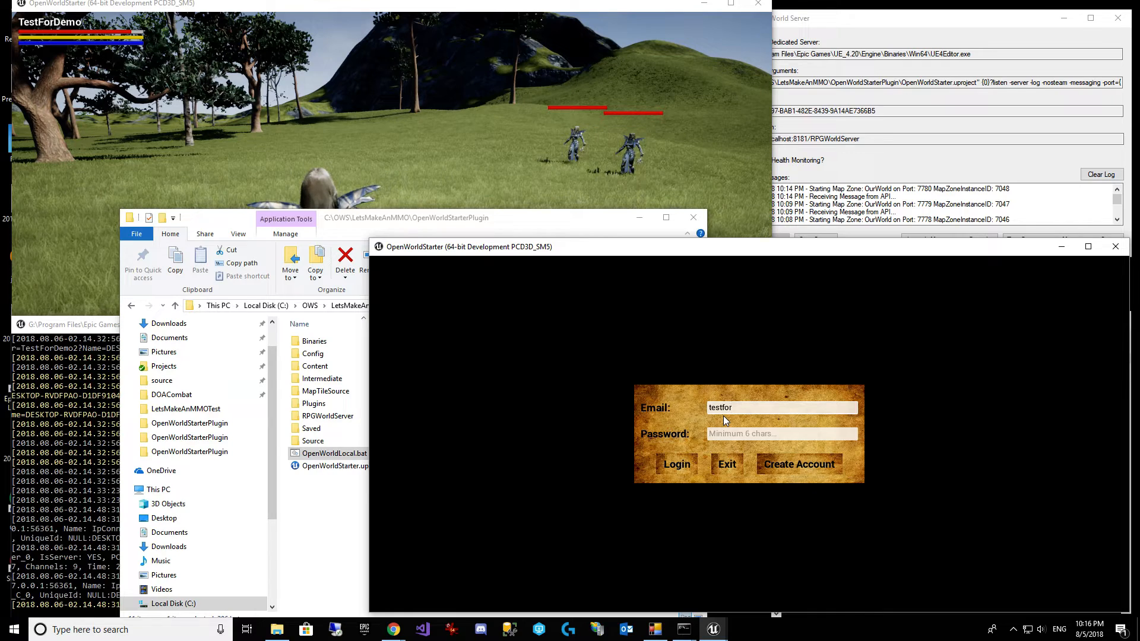
{"action": "type", "text": "demo2@test/c"}
{"action": "key", "text": "BackSpace"}
{"action": "key", "text": "BackSpace"}
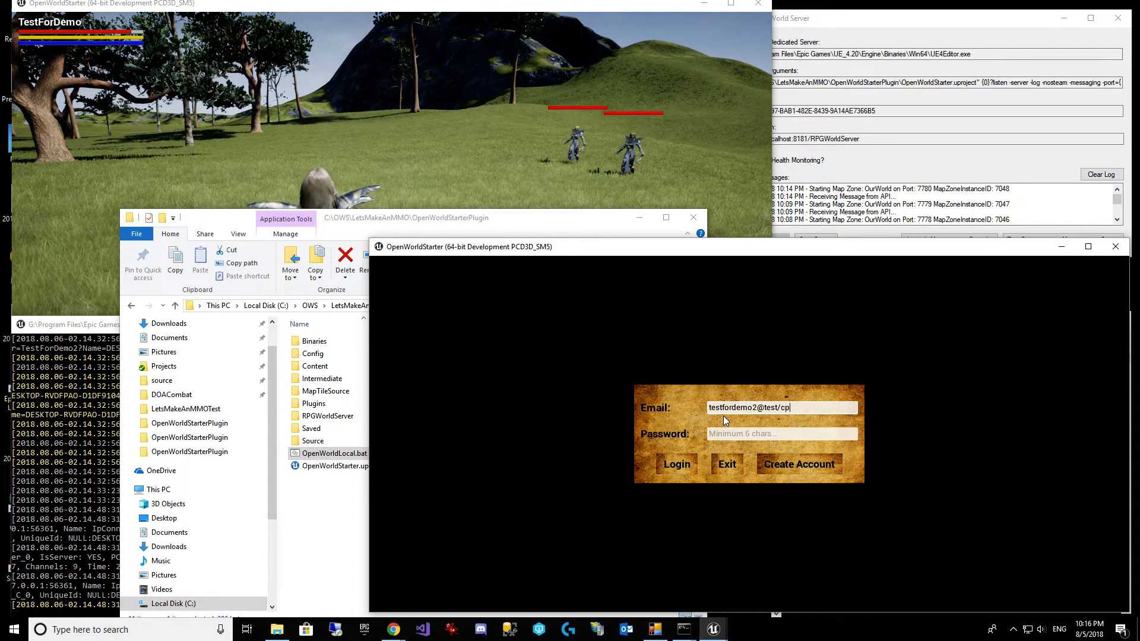
{"action": "type", "text": ".com"}
Step: Enter the account password, log in, and enter the world with the TestForDemo2 character
{"action": "key", "text": "Tab"}
{"action": "type", "text": "••••••"}
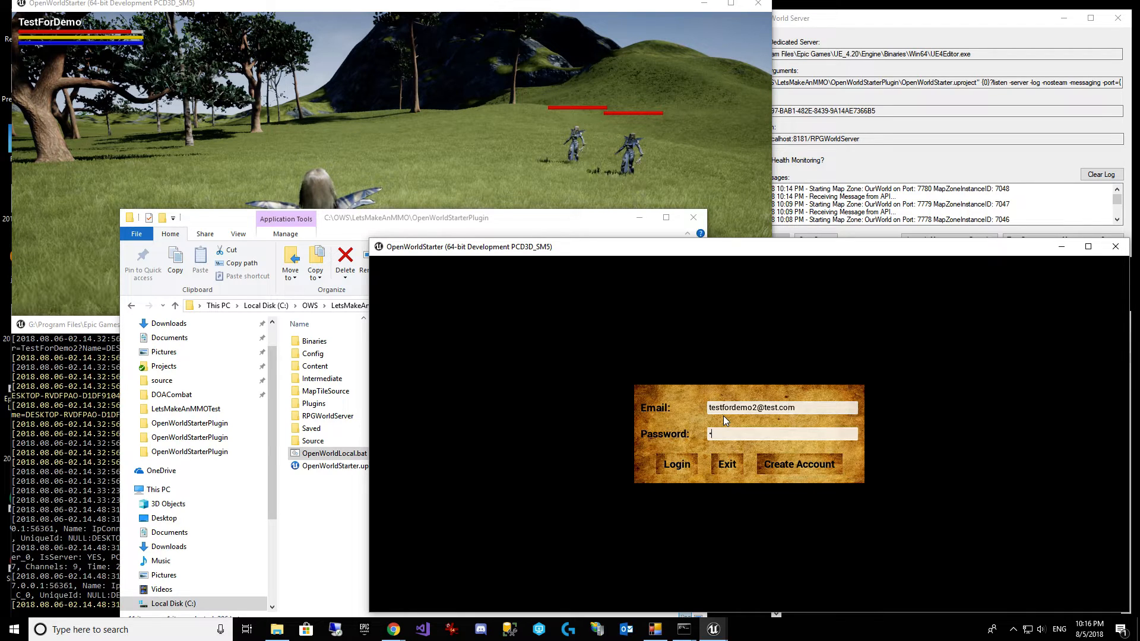
{"action": "key", "text": "Return"}
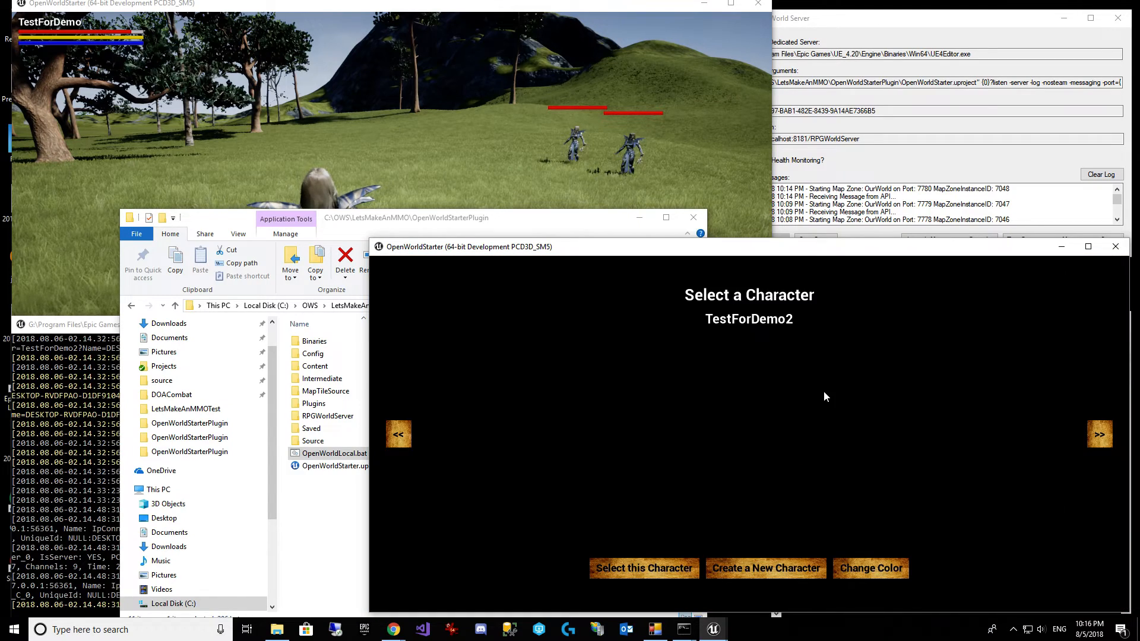
{"action": "left_click", "coordinate": [650, 569]}
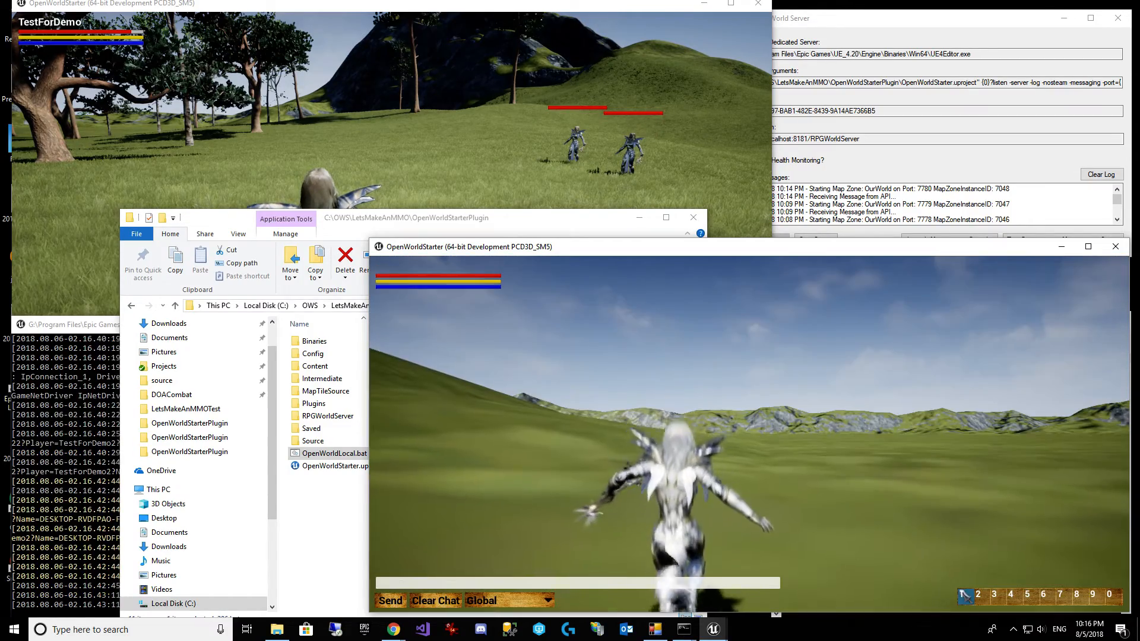
Step: Run TestForDemo2 around the grassy field near the two NPCs to check the surroundings at the copied starting position
{"action": "key", "text": "w"}
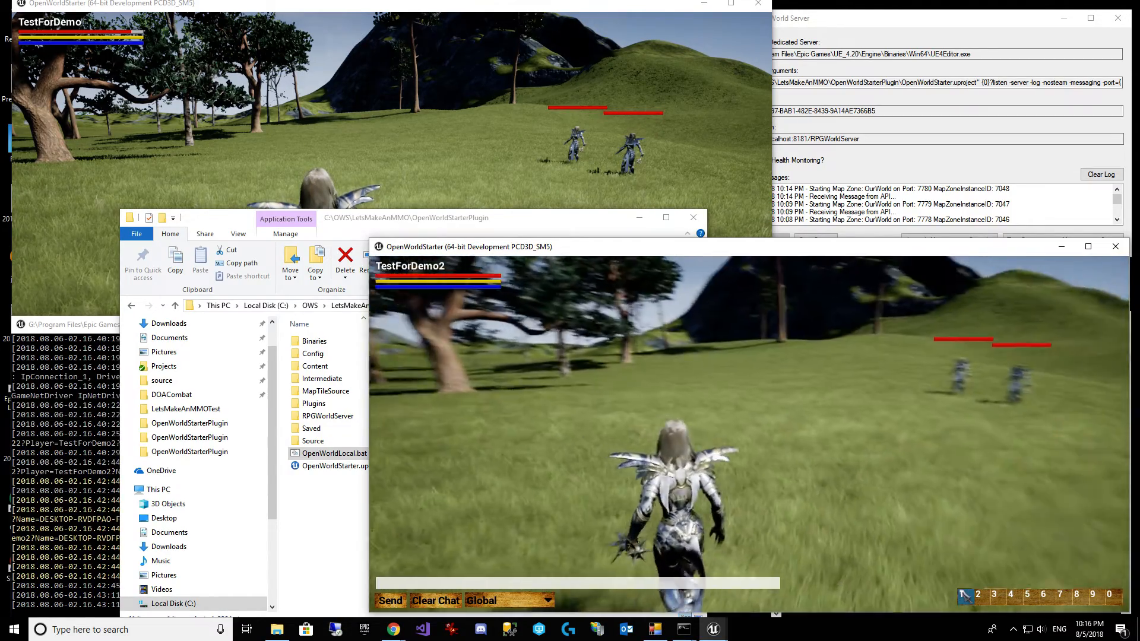
{"action": "key", "text": "w"}
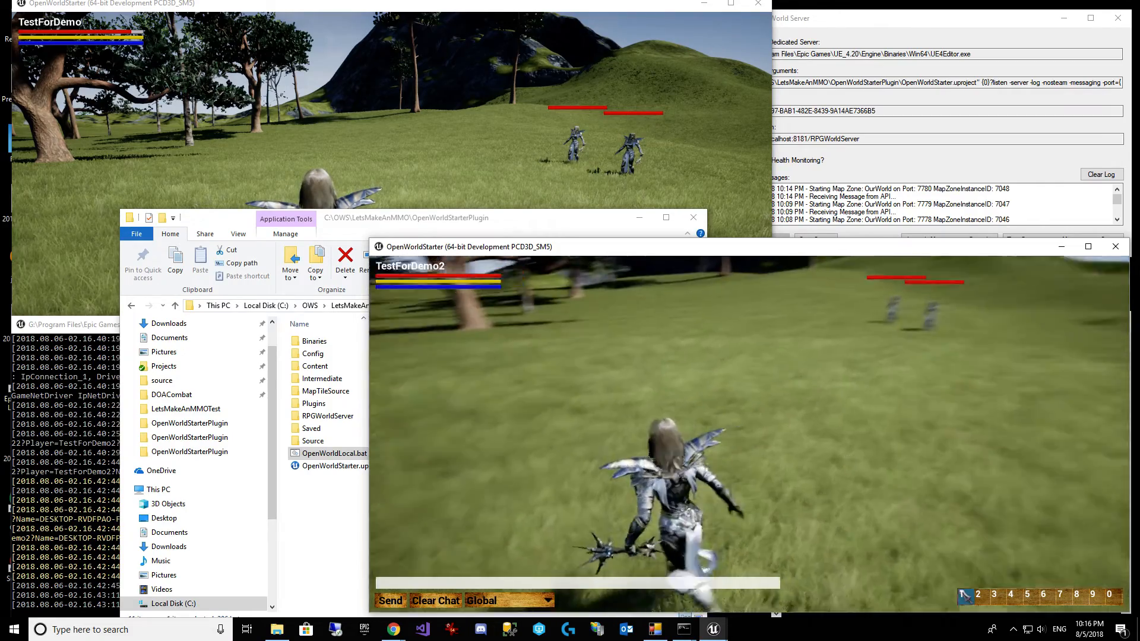
{"action": "key", "text": "w"}
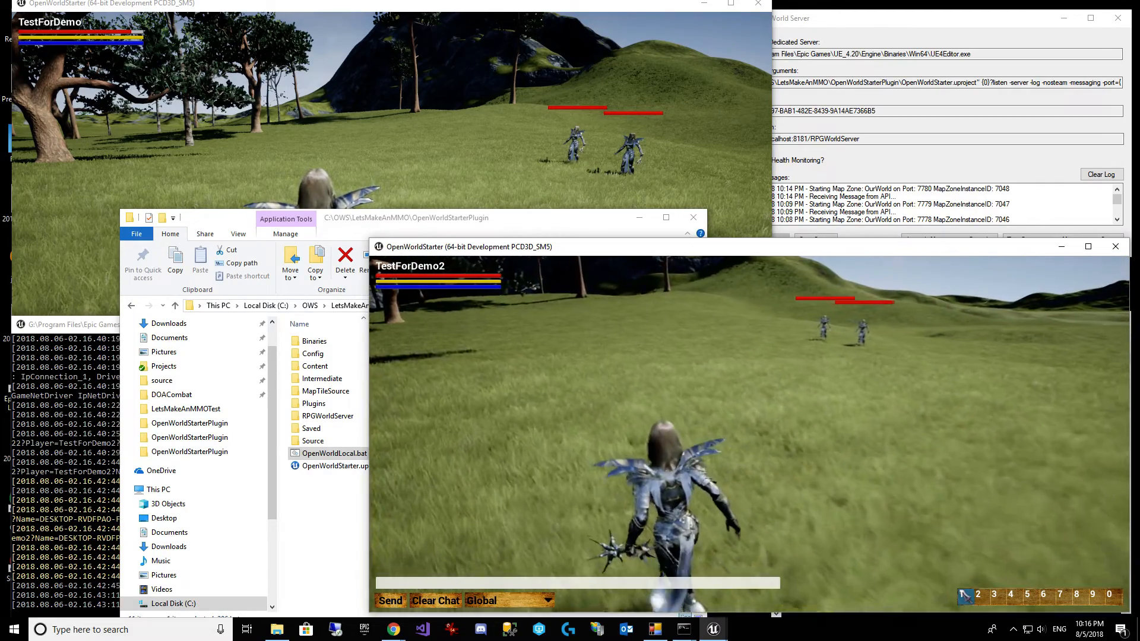
{"action": "key", "text": "w"}
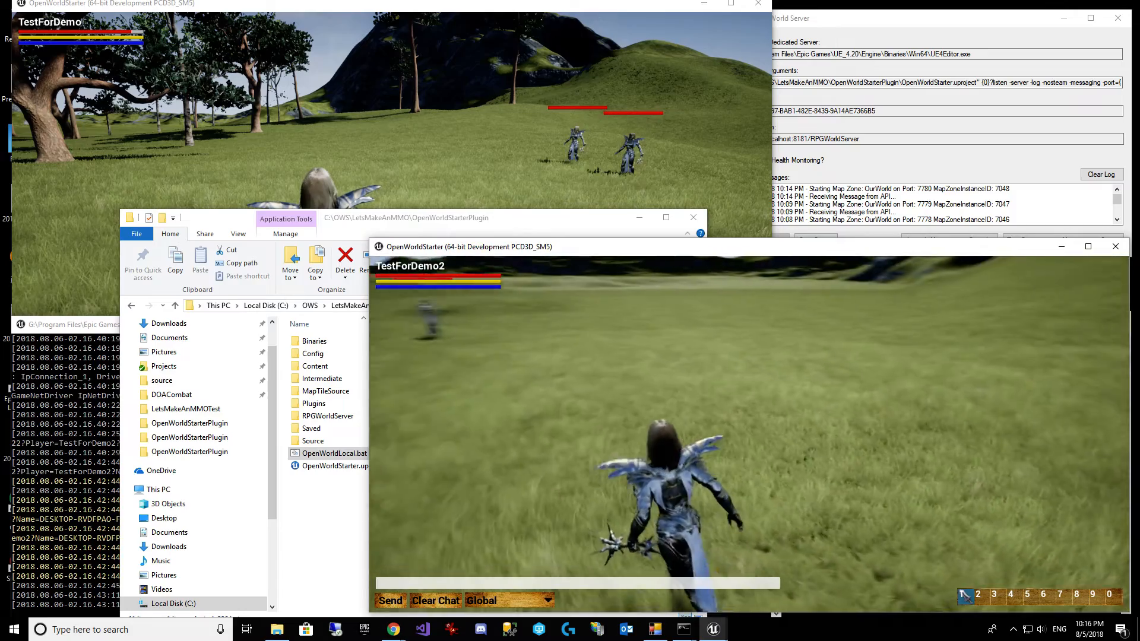
{"action": "key", "text": "w"}
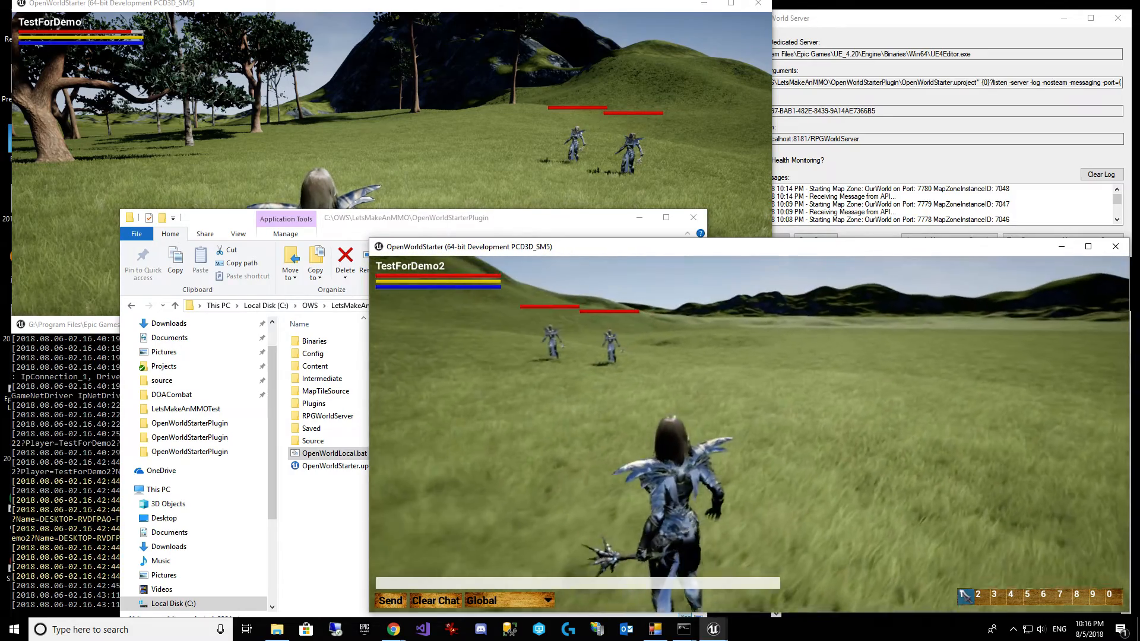
{"action": "key", "text": "w"}
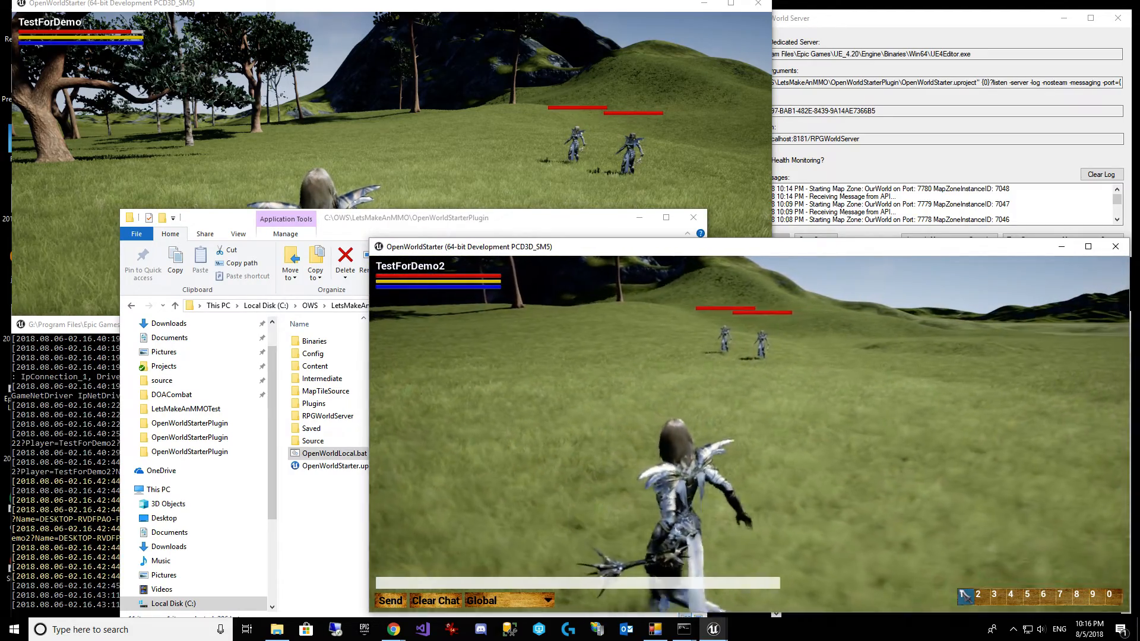
{"action": "key", "text": "w"}
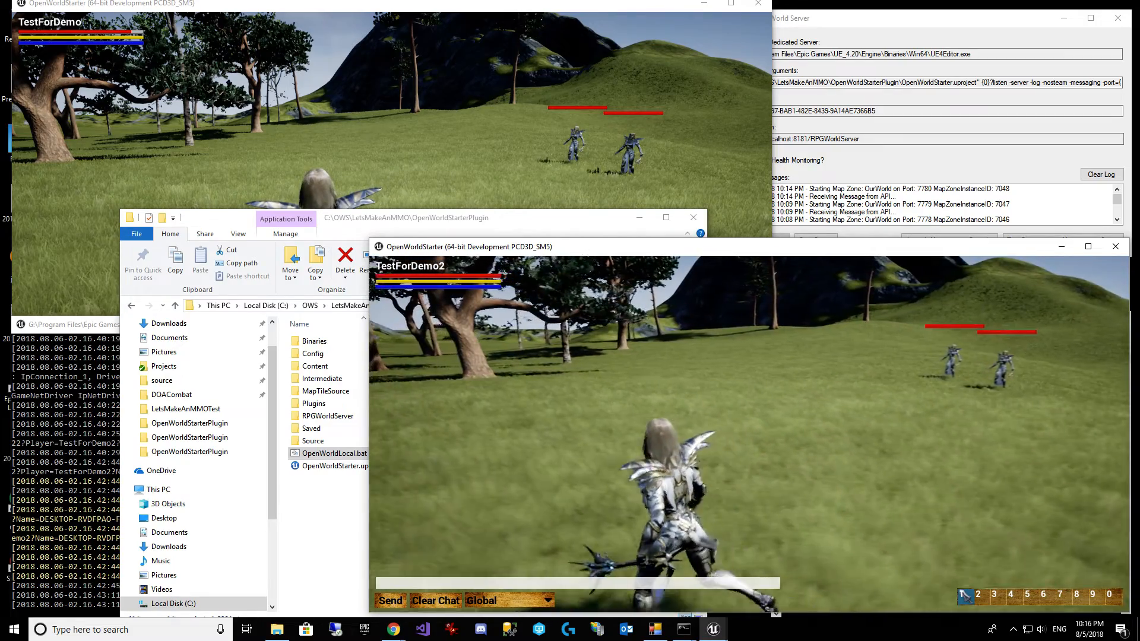
{"action": "key", "text": "w"}
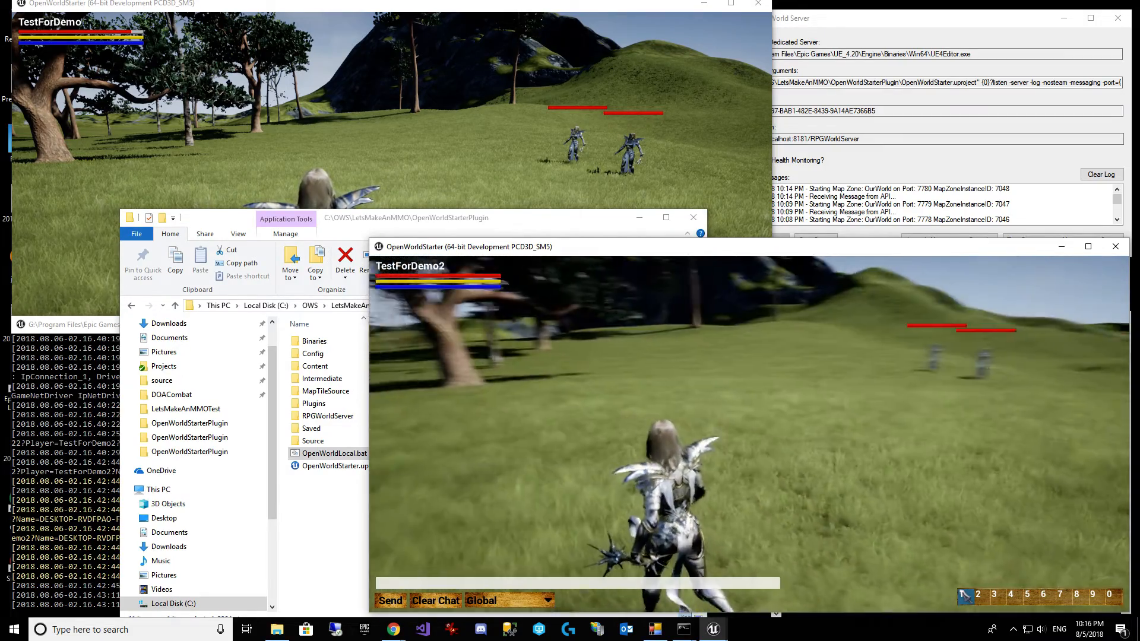
{"action": "key", "text": "w"}
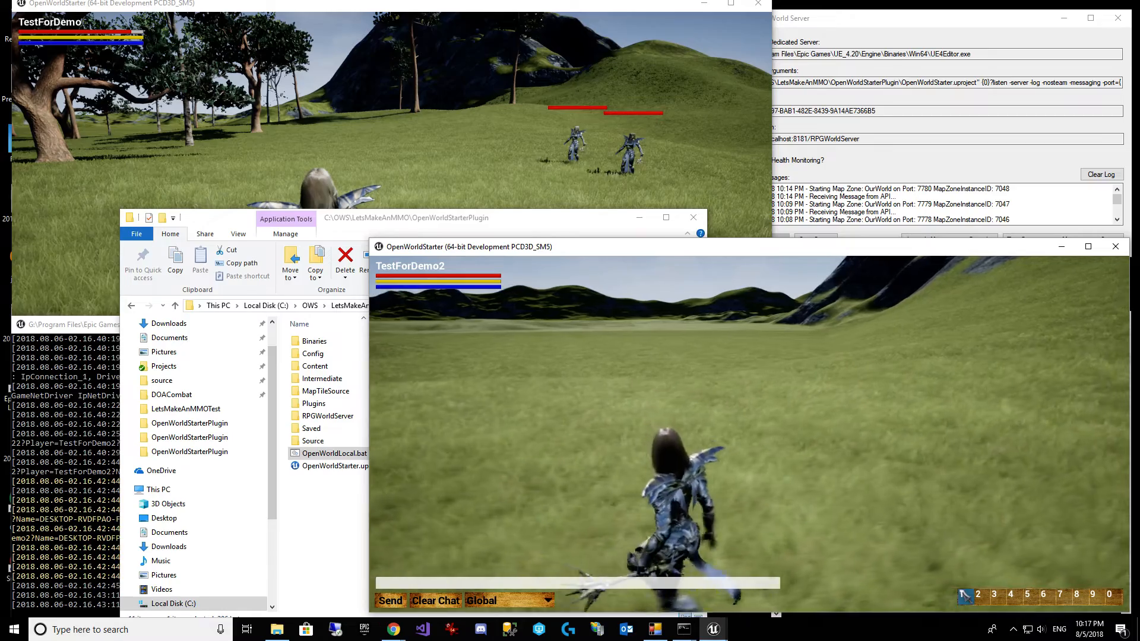
{"action": "key", "text": "1"}
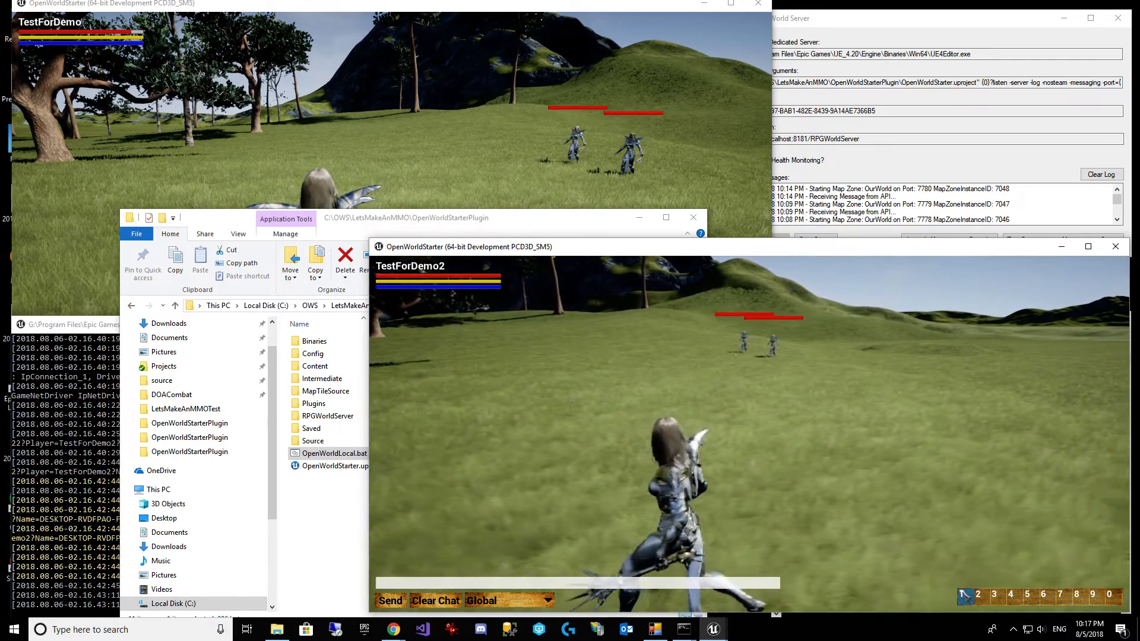
{"action": "key", "text": "w"}
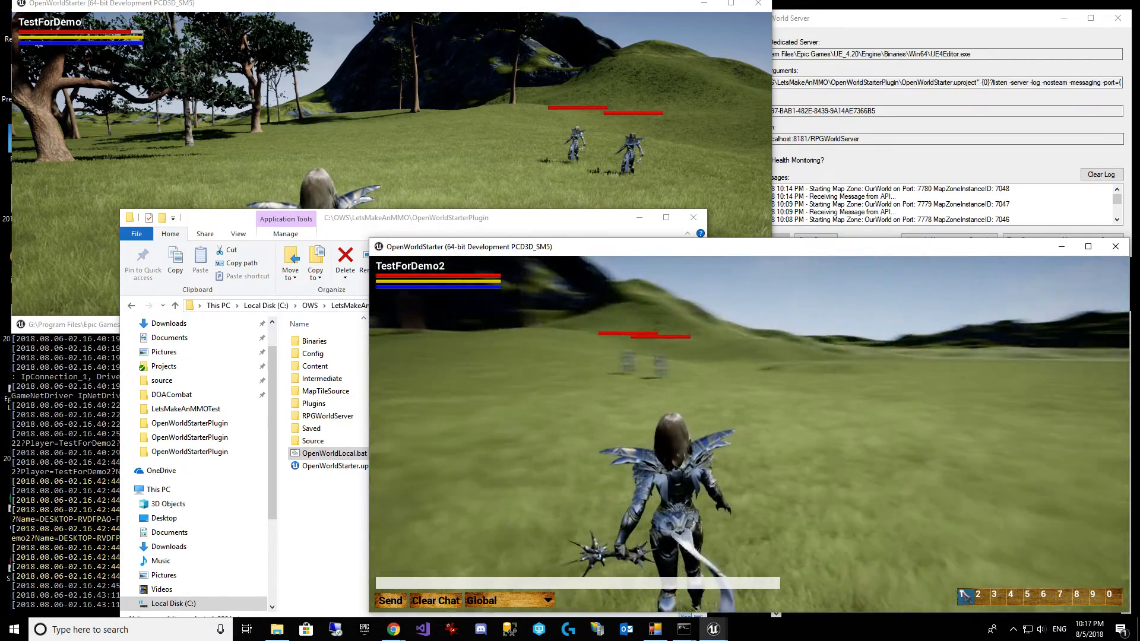
{"action": "key", "text": "w"}
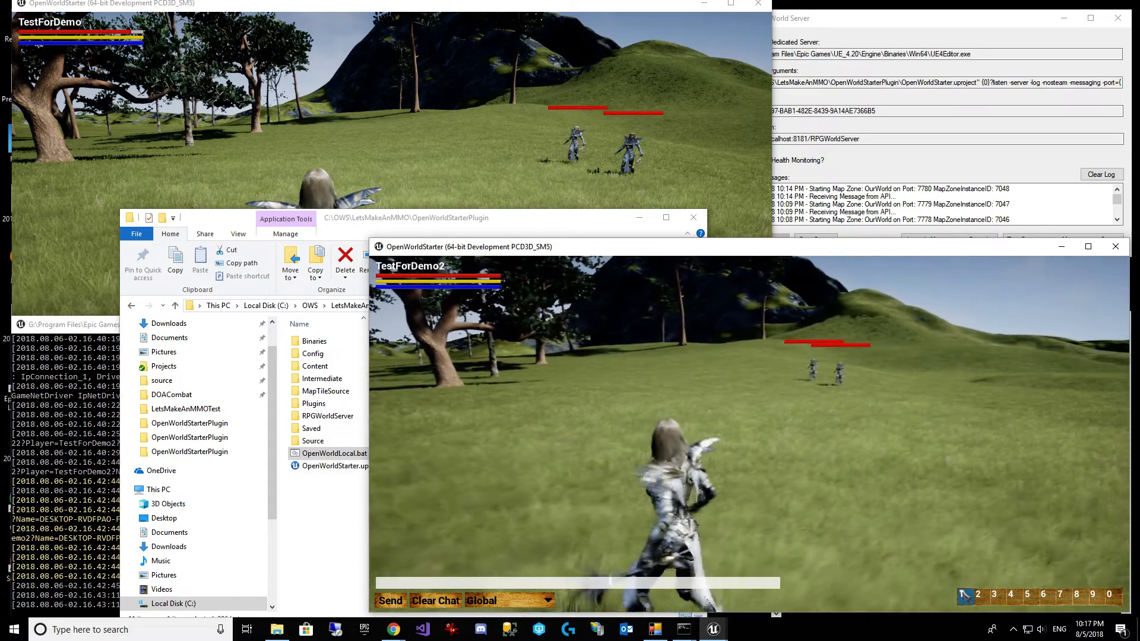
{"action": "key", "text": "w"}
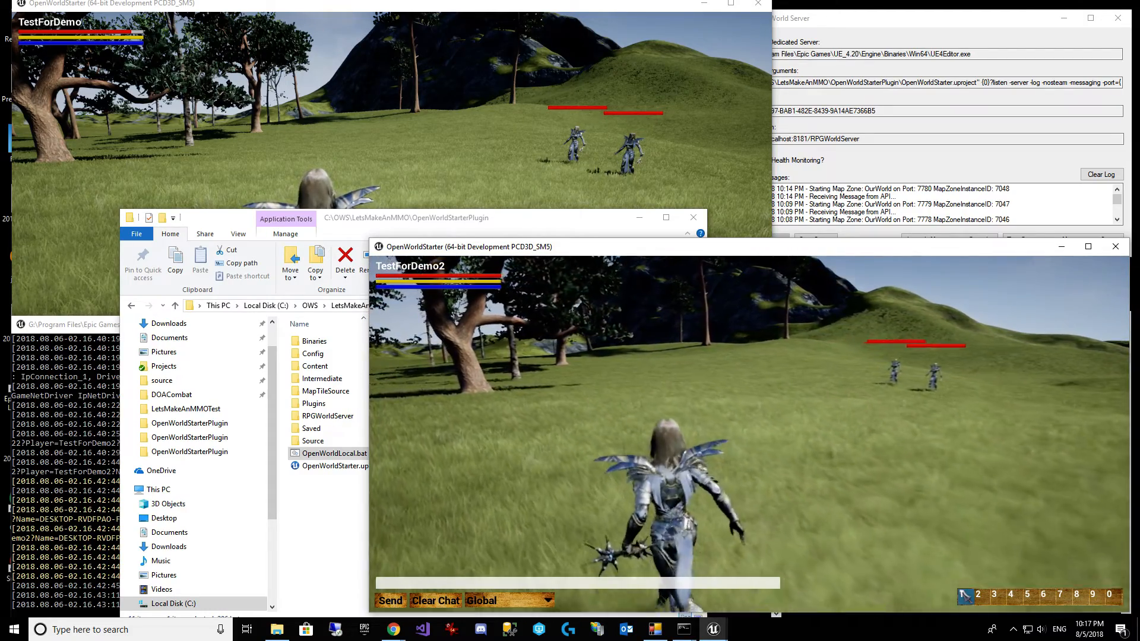
{"action": "key", "text": "w"}
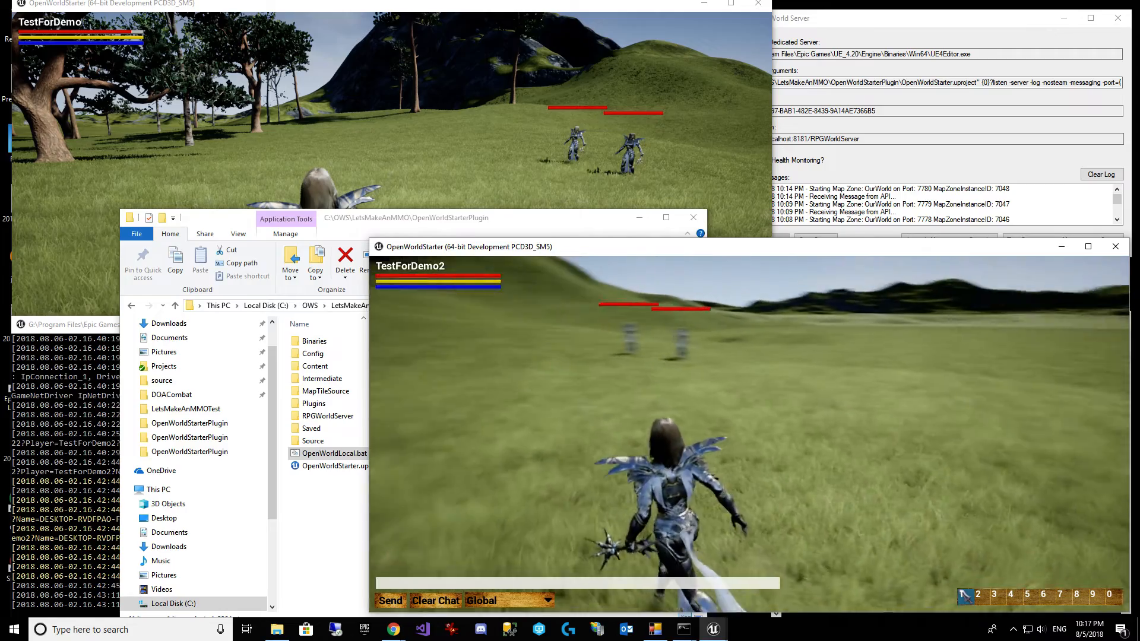
Step: Switch to the OpenWorld management site in the browser, review the World Servers list, and minimize the browser
{"action": "key", "text": "alt+Tab"}
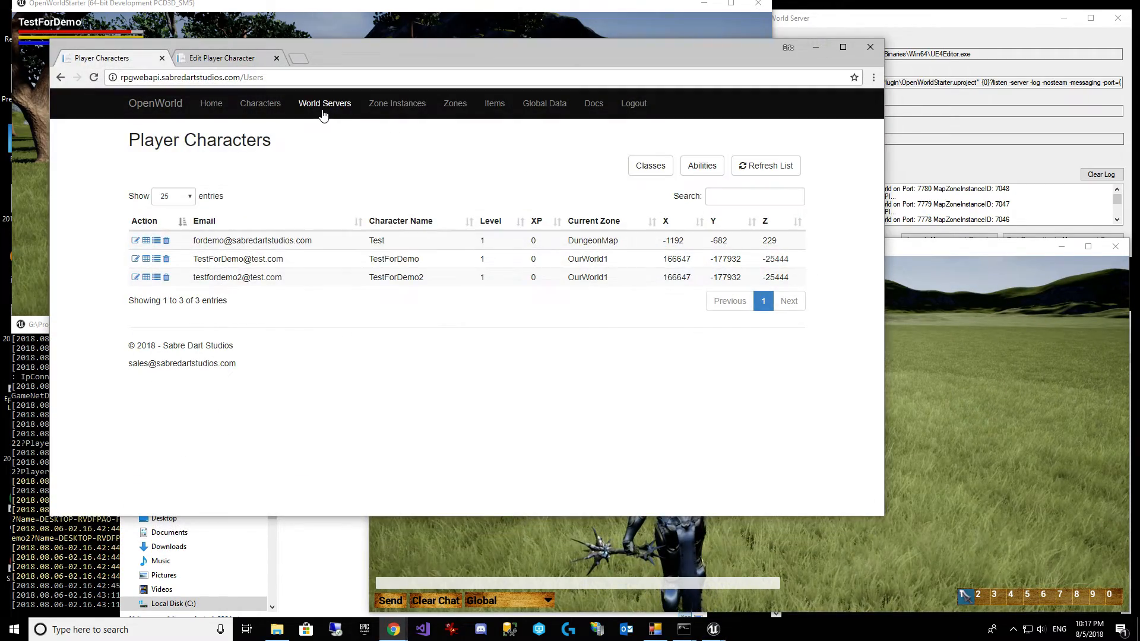
{"action": "left_click", "coordinate": [325, 104]}
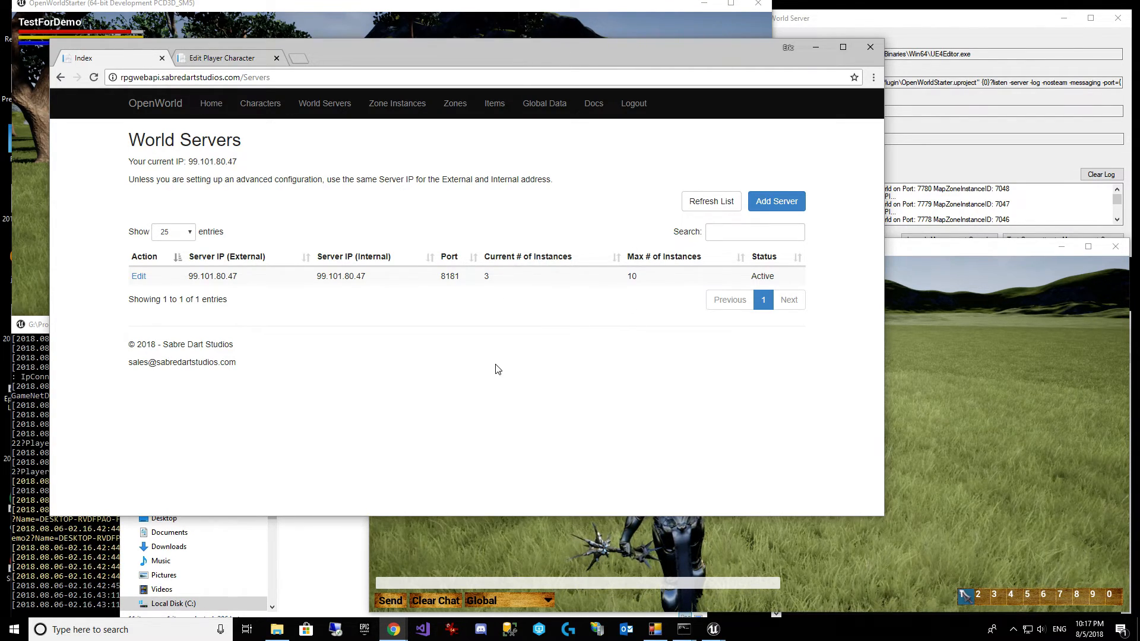
{"action": "left_click", "coordinate": [815, 47]}
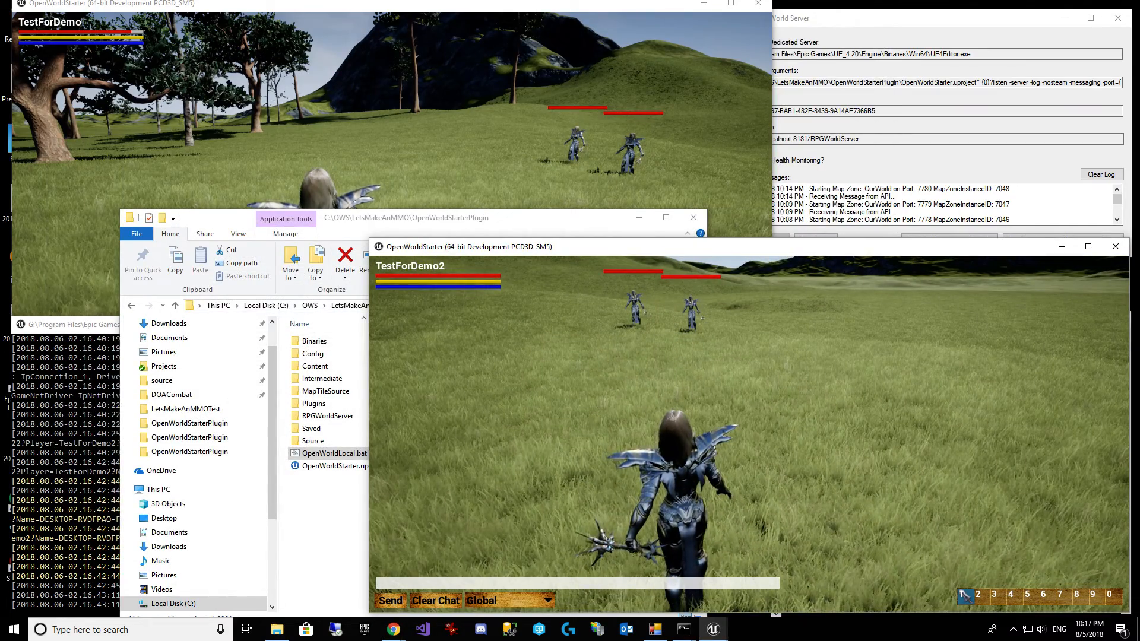
Step: Move TestForDemo2 across the field again, turning toward the trees beyond the NPCs
{"action": "key", "text": "a"}
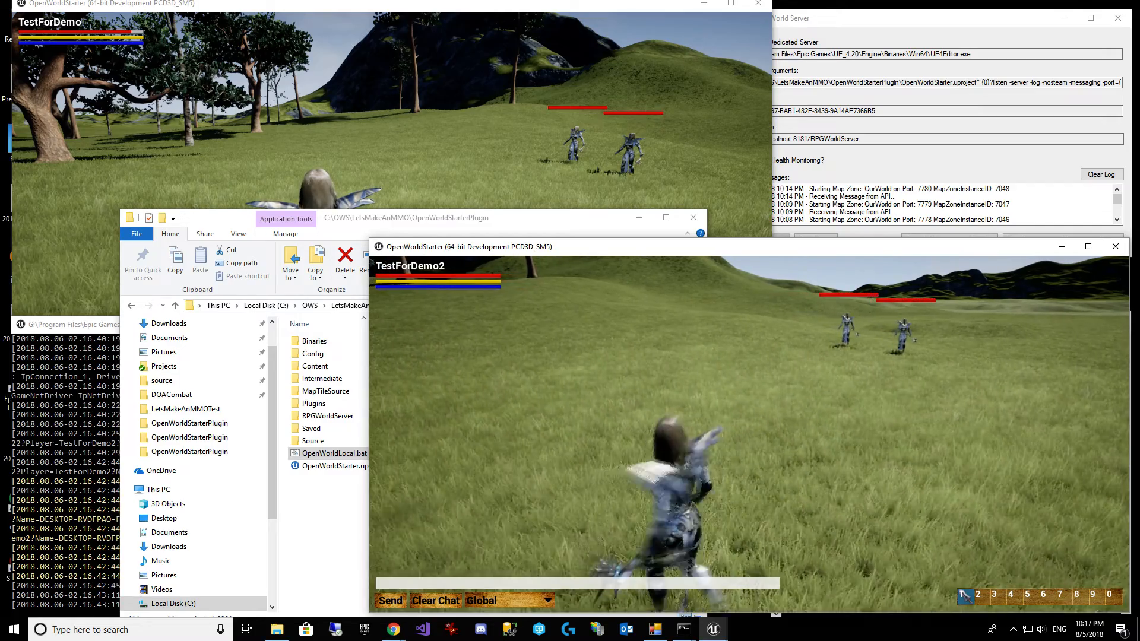
{"action": "key", "text": "w"}
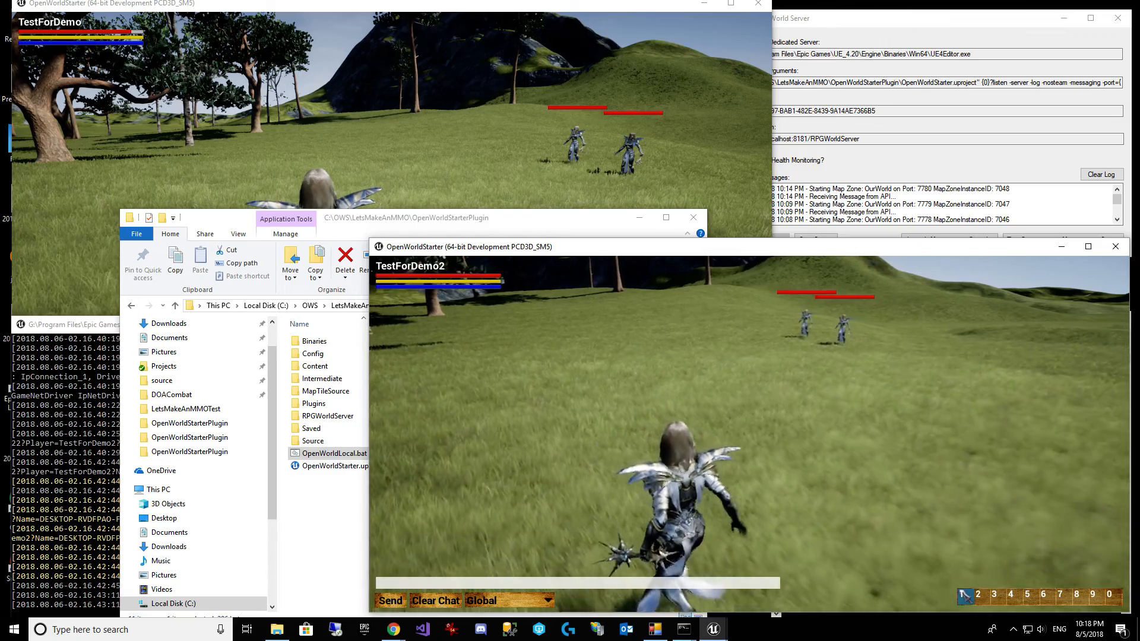
{"action": "key", "text": "w"}
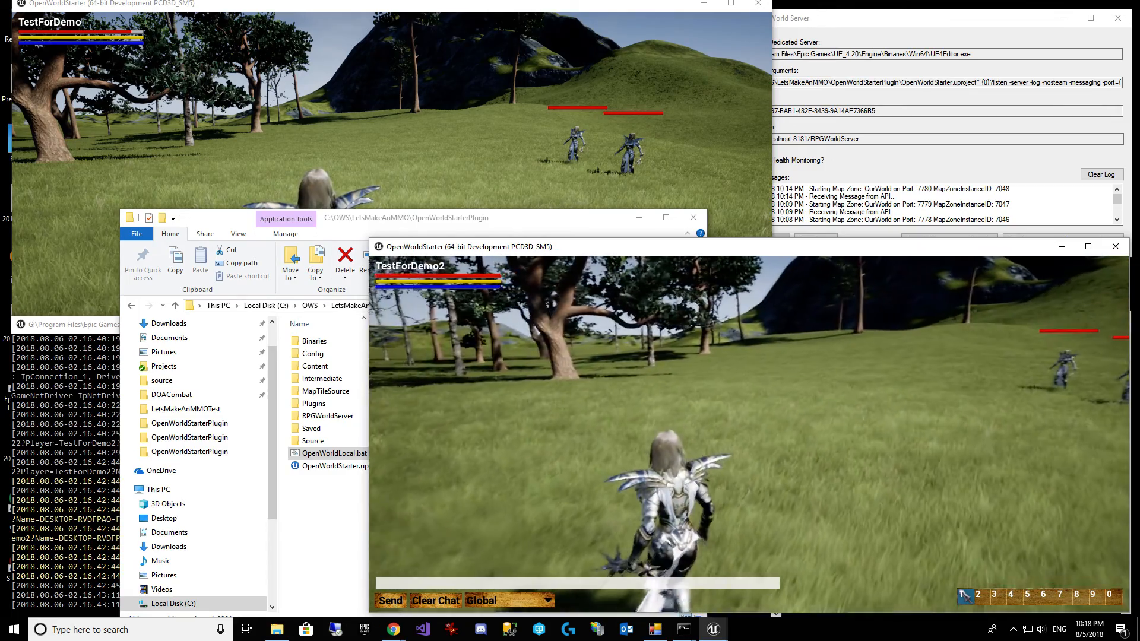